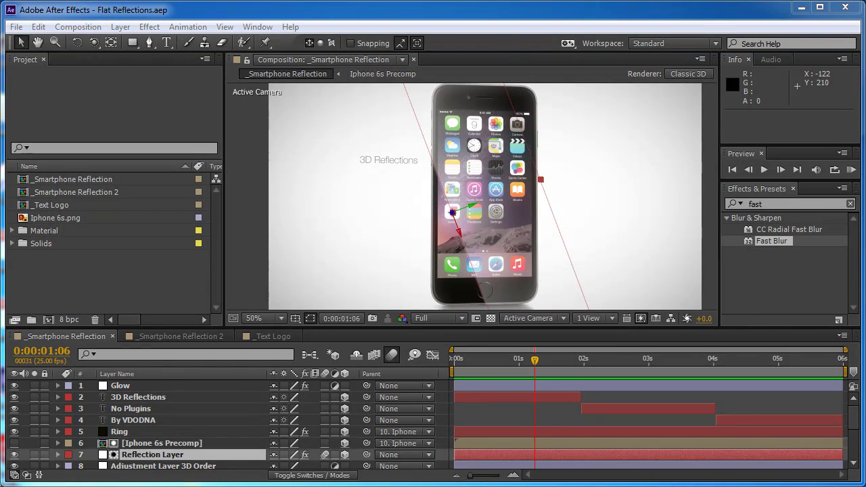
# Preview the finished reflections in the _Smartphone Reflection, _Text Logo and _Smartphone Reflection 2 compositions
pyautogui.moveTo(533, 364); pyautogui.dragTo(737, 374)
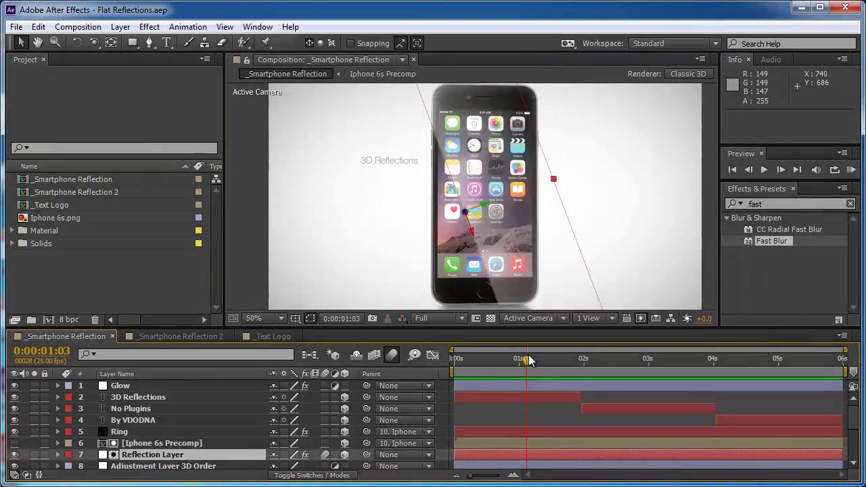
pyautogui.moveTo(529, 354)
pyautogui.mouseDown()
pyautogui.moveTo(479, 362)
pyautogui.moveTo(543, 363)
pyautogui.moveTo(518, 367)
pyautogui.mouseUp()
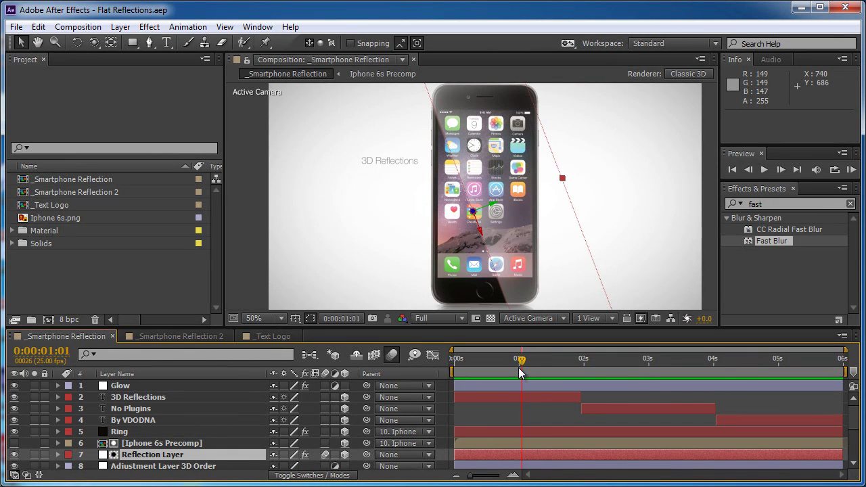
pyautogui.click(278, 336)
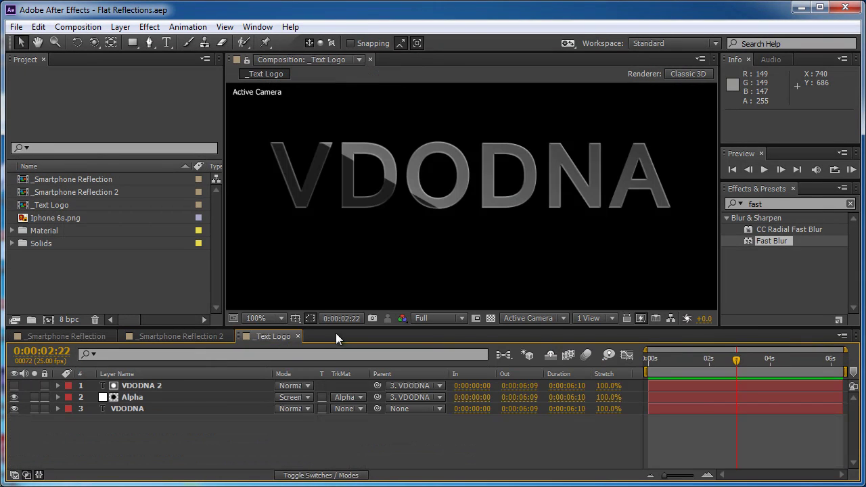
pyautogui.moveTo(738, 362); pyautogui.dragTo(708, 363)
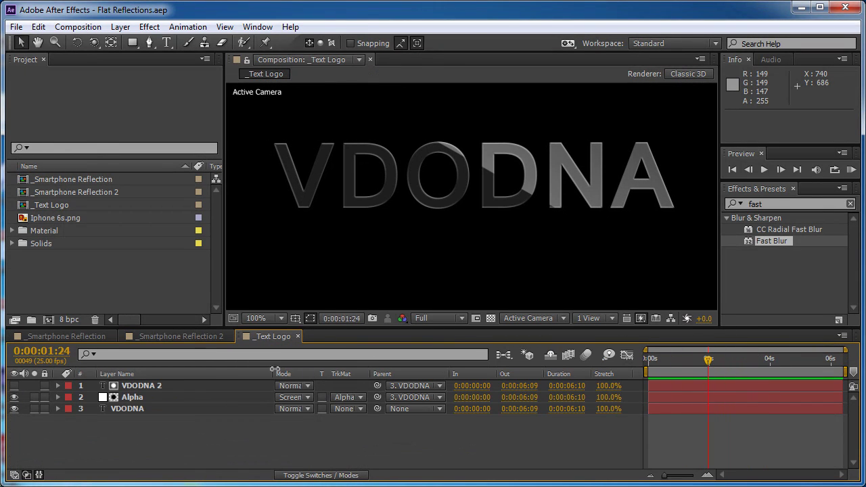
pyautogui.click(192, 336)
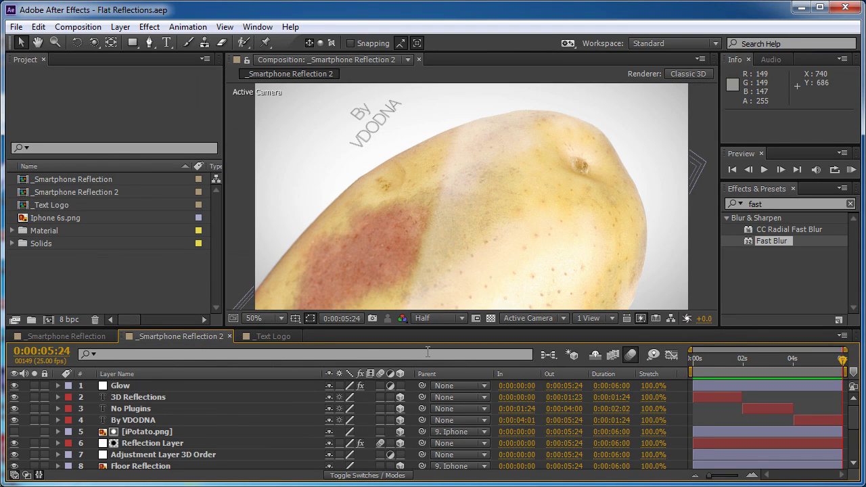
pyautogui.press('space')
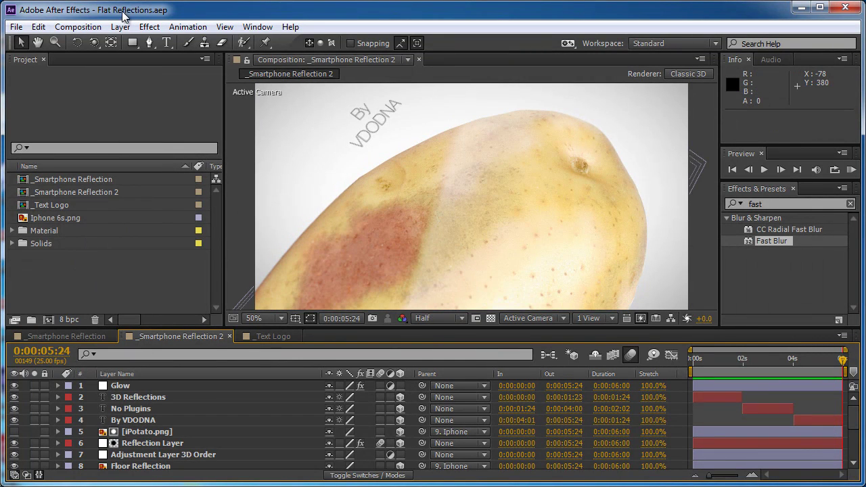
# Create a 1280 x 720, 25 fps composition named Refection with a duration of 0:00:06:10
pyautogui.click(90, 28)
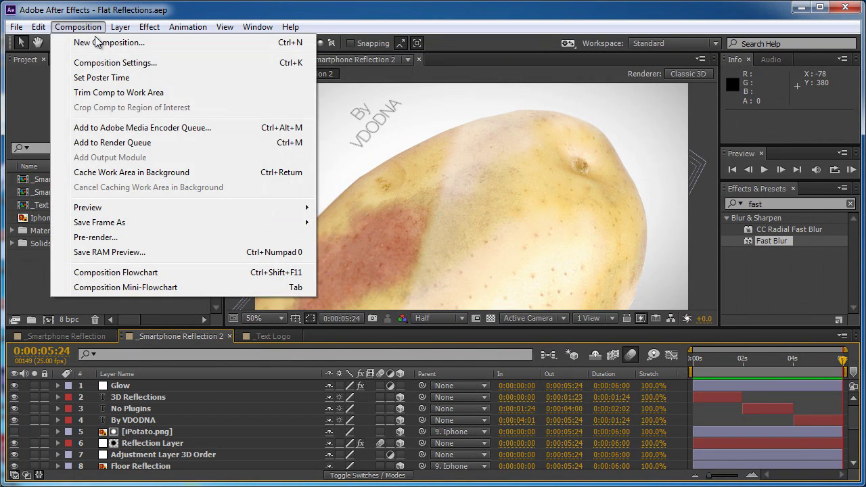
pyautogui.click(97, 42)
pyautogui.write('Refection')
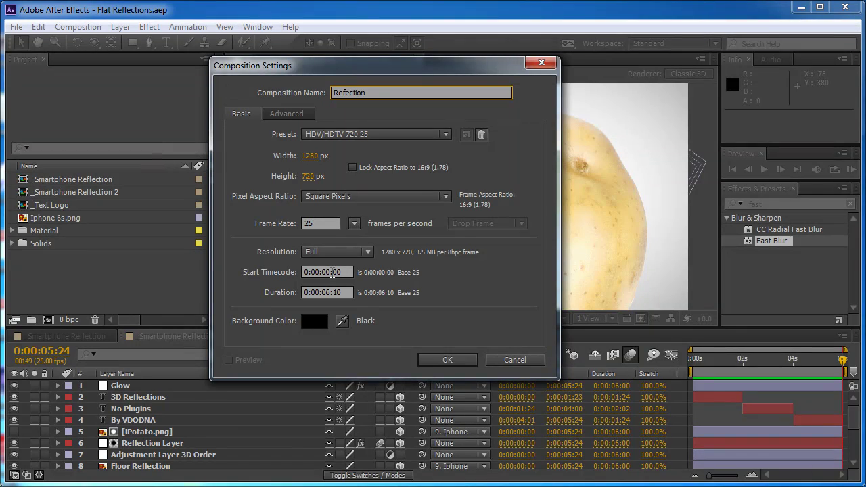
pyautogui.click(447, 360)
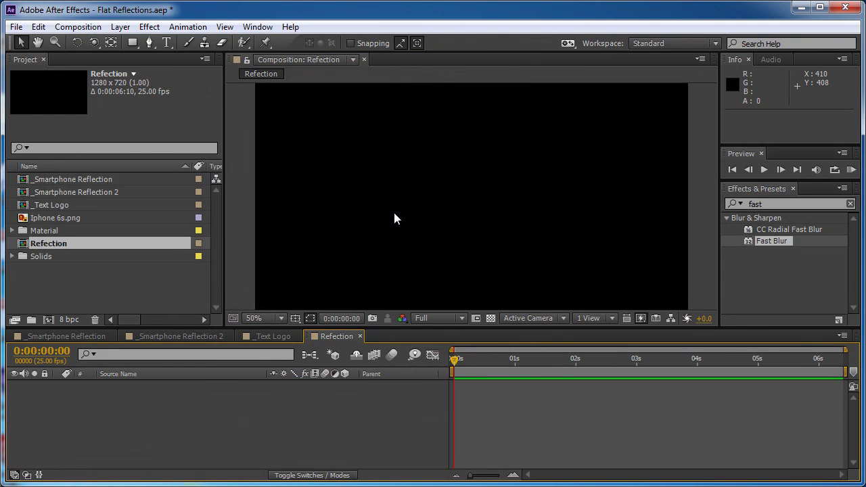
# Add Iphone 6s.png to the Refection composition and scale it to 27%
pyautogui.moveTo(67, 217); pyautogui.dragTo(113, 428)
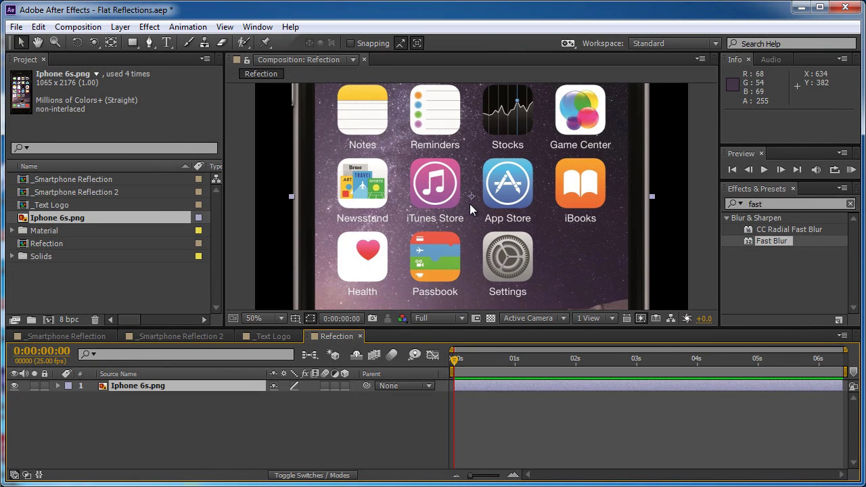
pyautogui.press('s')
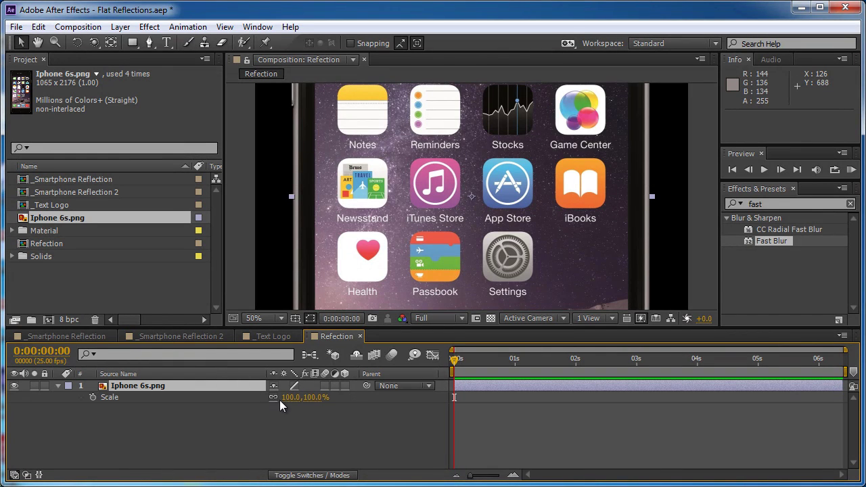
pyautogui.moveTo(289, 397); pyautogui.dragTo(245, 400)
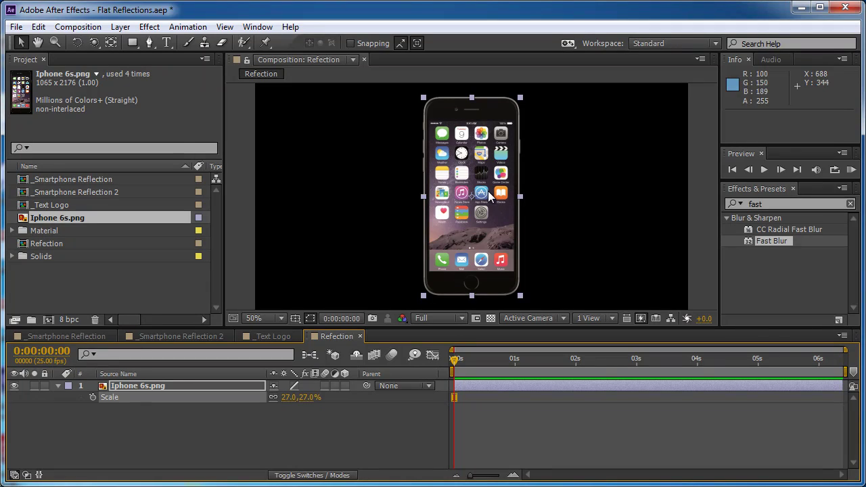
# Create a white 1280 x 720 solid above the phone image and rename its layer Reflection
pyautogui.click(121, 27)
pyautogui.moveTo(315, 43)
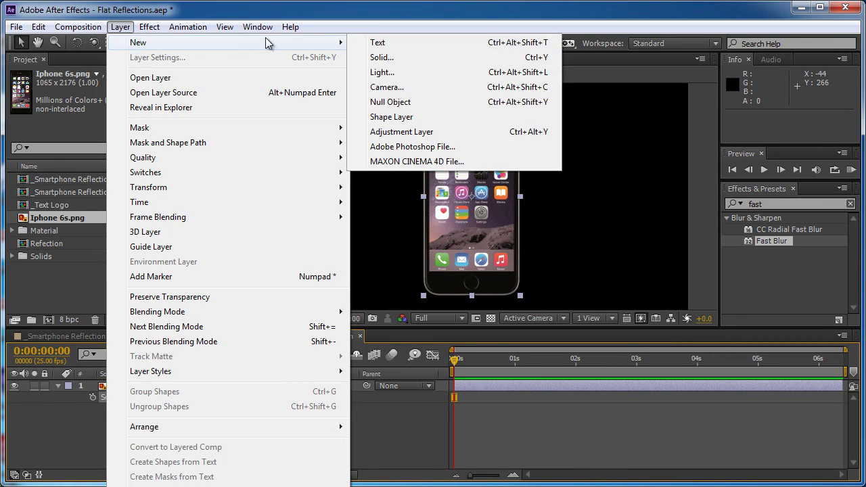
pyautogui.click(382, 58)
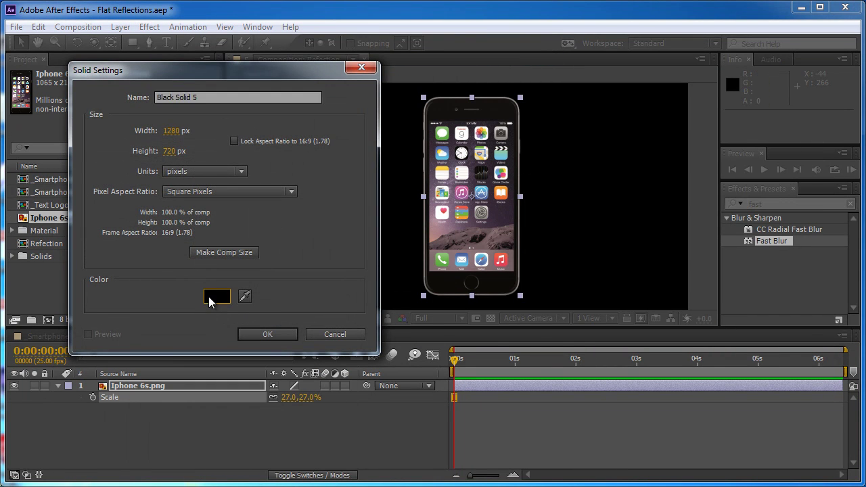
pyautogui.click(216, 296)
pyautogui.write('ffffff')
pyautogui.click(836, 200)
pyautogui.click(267, 335)
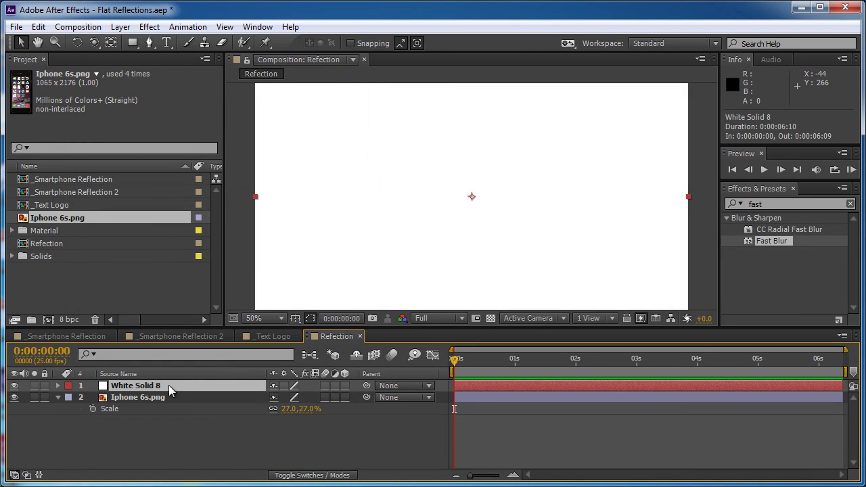
pyautogui.press('Return')
pyautogui.write('Reflection')
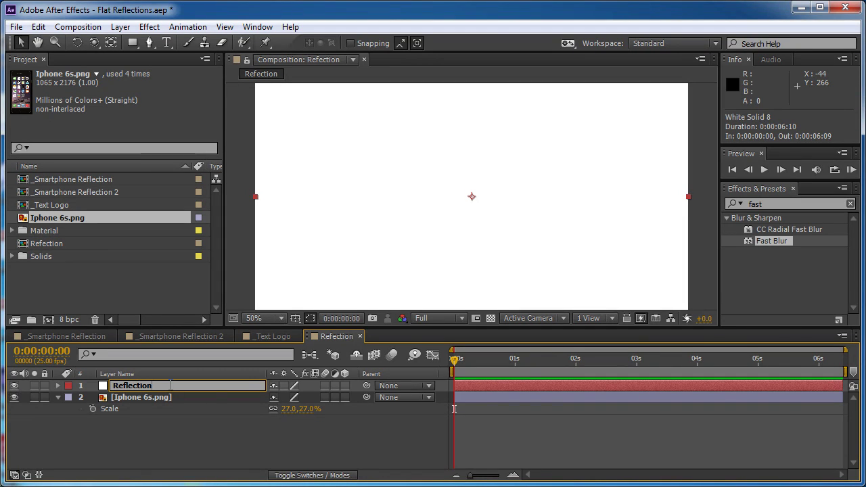
pyautogui.press('Return')
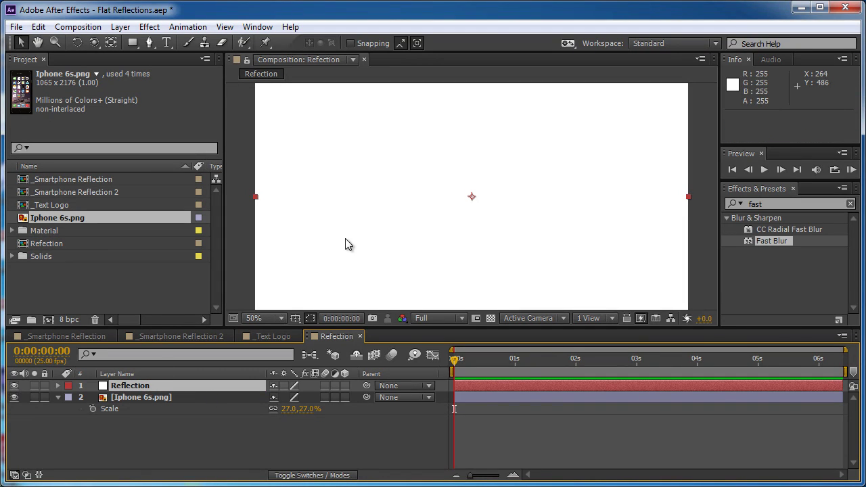
# Find the Gradient Ramp effect and apply it to the Reflection layer
pyautogui.scroll(-2, 379, 205)
pyautogui.click(735, 204)
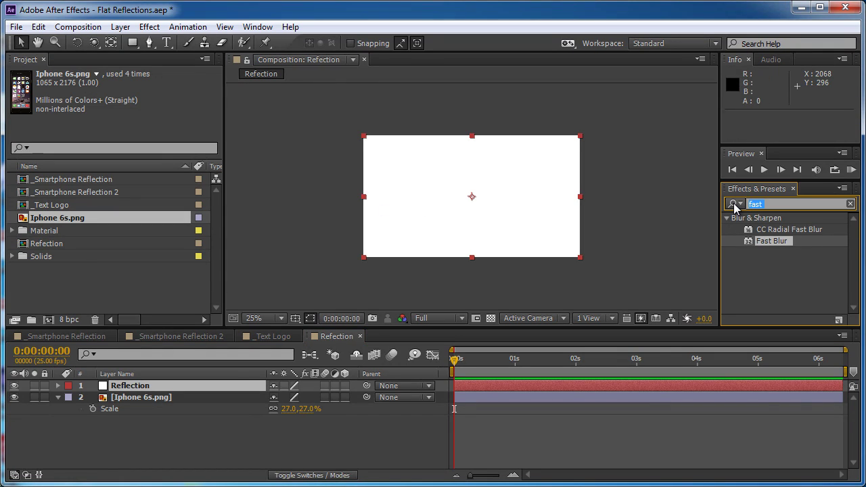
pyautogui.write('ramp')
pyautogui.click(774, 230)
pyautogui.moveTo(774, 230); pyautogui.dragTo(455, 187)
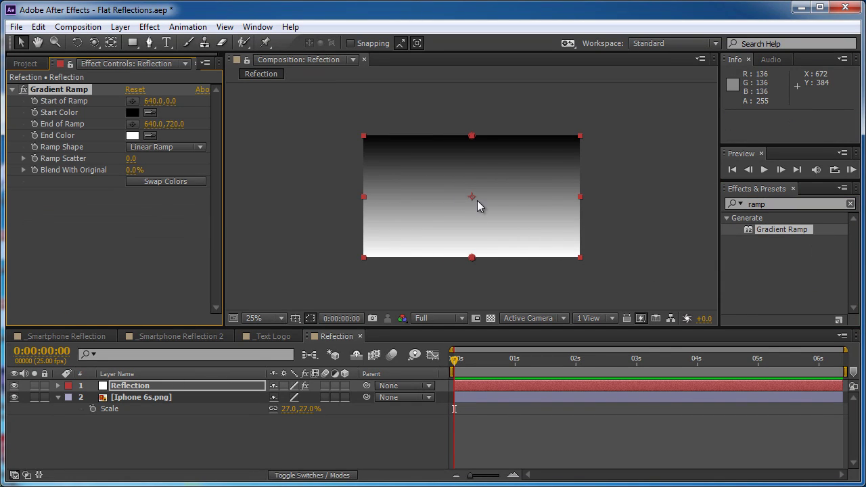
# Rotate the Reflection layer into a steep diagonal and narrow it to a strip scaled about 92% by 38%
pyautogui.press('w')
pyautogui.moveTo(538, 162); pyautogui.dragTo(533, 280)
pyautogui.press('v')
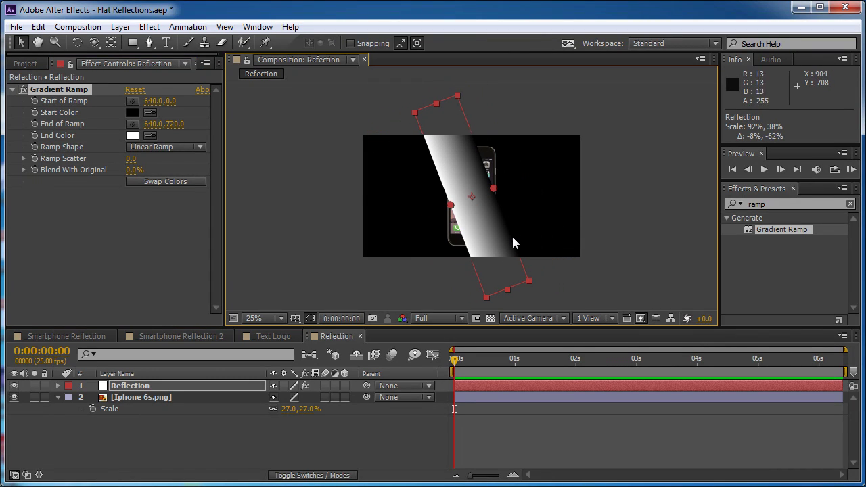
# Extend the gradient's end point to about 642.9, 1143.4 and place the strip at about 756, 336 across the phone
pyautogui.moveTo(485, 207); pyautogui.dragTo(451, 213)
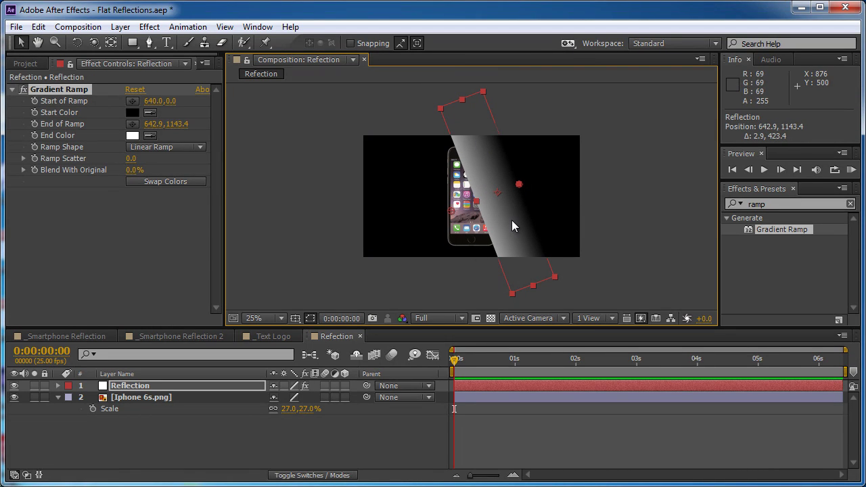
pyautogui.moveTo(511, 220); pyautogui.dragTo(505, 220)
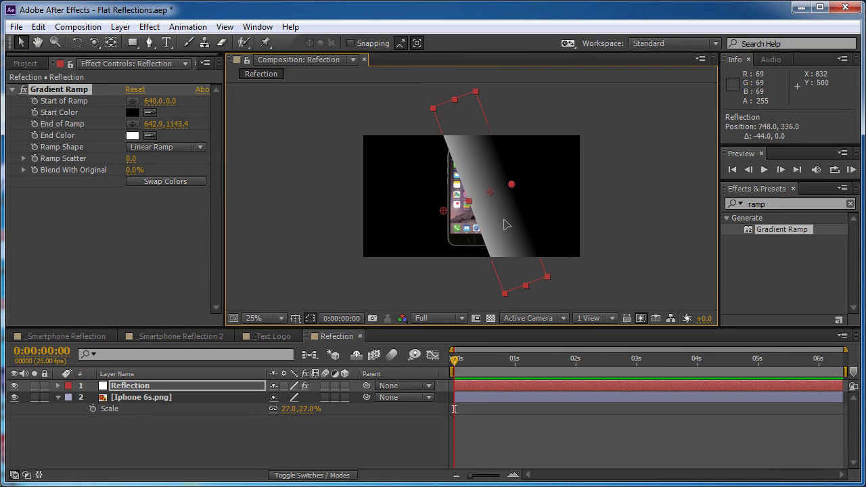
# Set the Reflection layer's blending mode to Screen
pyautogui.click(301, 476)
pyautogui.click(298, 385)
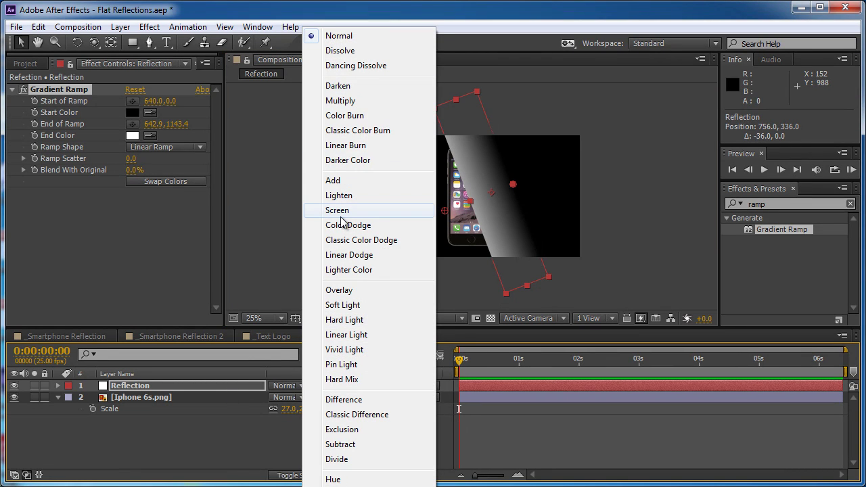
pyautogui.click(342, 214)
pyautogui.press('.')
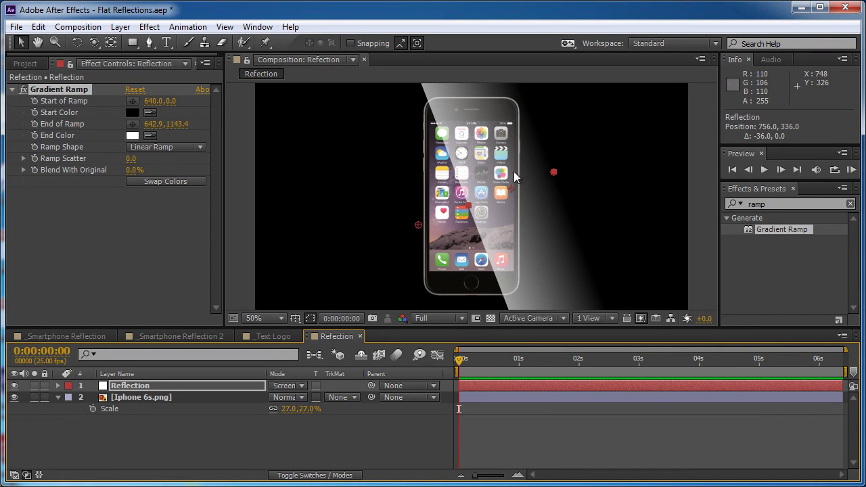
# Make the Reflection and Iphone 6s.png layers 3D and collapse the phone layer's properties
pyautogui.click(307, 477)
pyautogui.click(344, 397)
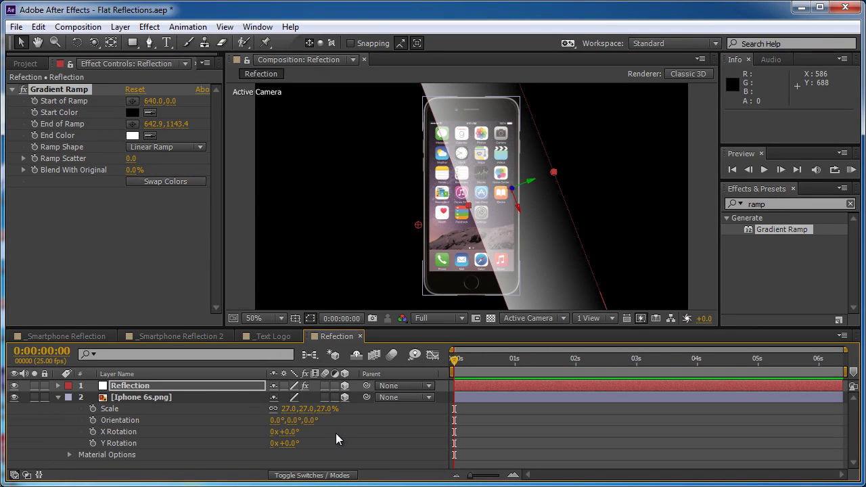
pyautogui.click(202, 397)
pyautogui.press('u')
pyautogui.click(212, 412)
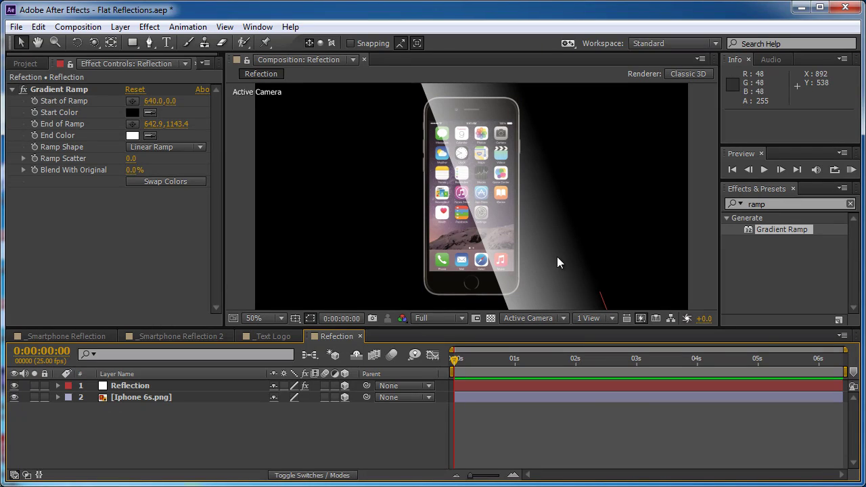
# Add a 75 mm camera named Camera 1 to the composition
pyautogui.click(125, 27)
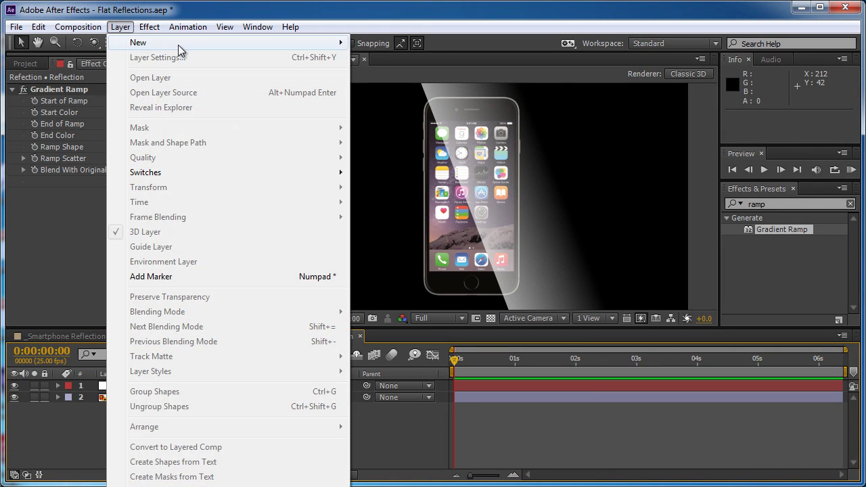
pyautogui.moveTo(182, 43)
pyautogui.click(385, 84)
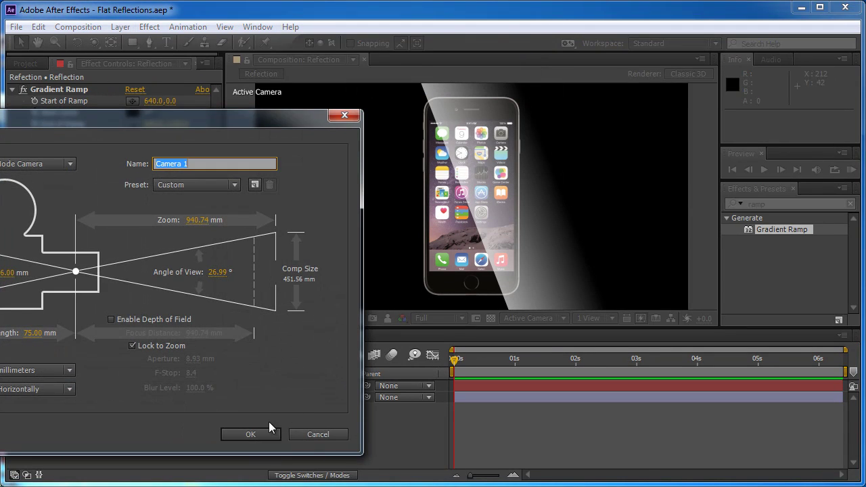
pyautogui.click(261, 432)
# Try orbiting the camera around the phone and restore its original view
pyautogui.moveTo(483, 194); pyautogui.dragTo(526, 206)
pyautogui.hotkey('ctrl', 'z')
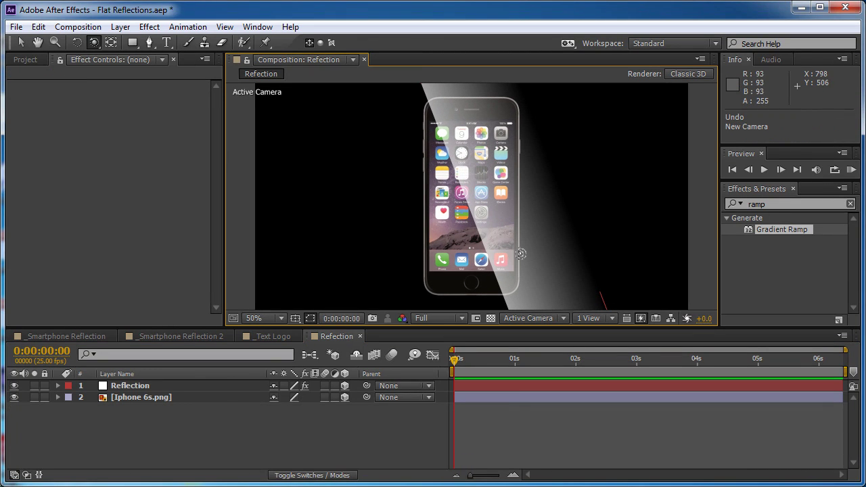
pyautogui.hotkey('ctrl', 'shift', 'z')
pyautogui.press('v')
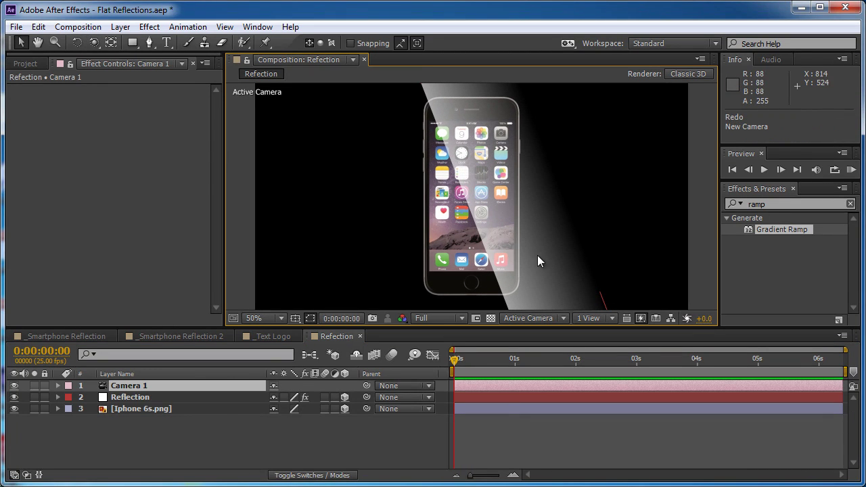
# Move the Reflection layer back in depth behind the phone and test its parallax by orbiting the camera, undoing the last orbit
pyautogui.click(537, 255)
pyautogui.moveTo(516, 197); pyautogui.dragTo(383, 213)
pyautogui.press('c')
pyautogui.moveTo(440, 210); pyautogui.dragTo(583, 319)
pyautogui.press('v')
pyautogui.press('c')
pyautogui.moveTo(499, 232)
pyautogui.mouseDown()
pyautogui.moveTo(519, 232)
pyautogui.moveTo(599, 165)
pyautogui.moveTo(501, 234)
pyautogui.mouseUp()
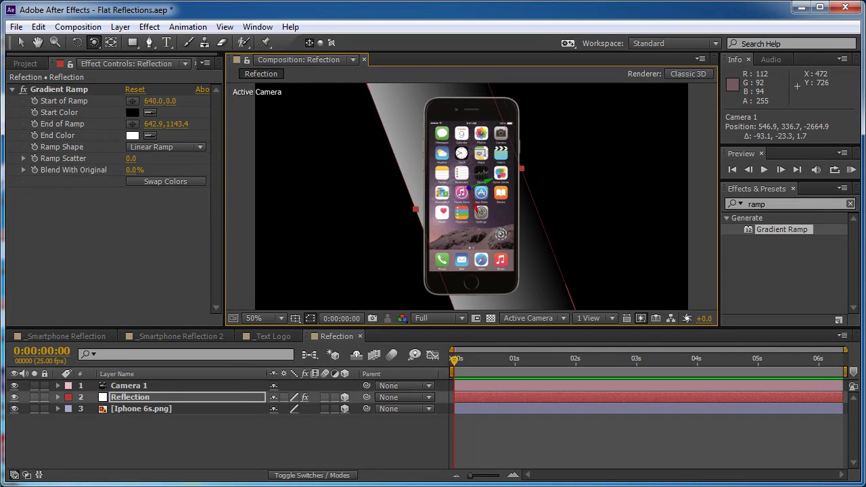
pyautogui.hotkey('ctrl', 'z')
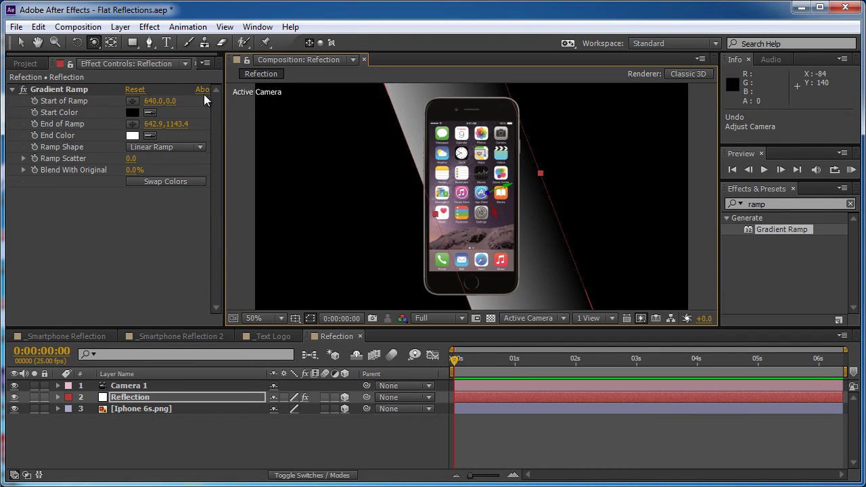
# Add an adjustment layer between the Reflection and Iphone 6s.png layers to break their 3D order, and reselect the Reflection layer
pyautogui.click(121, 27)
pyautogui.moveTo(137, 45)
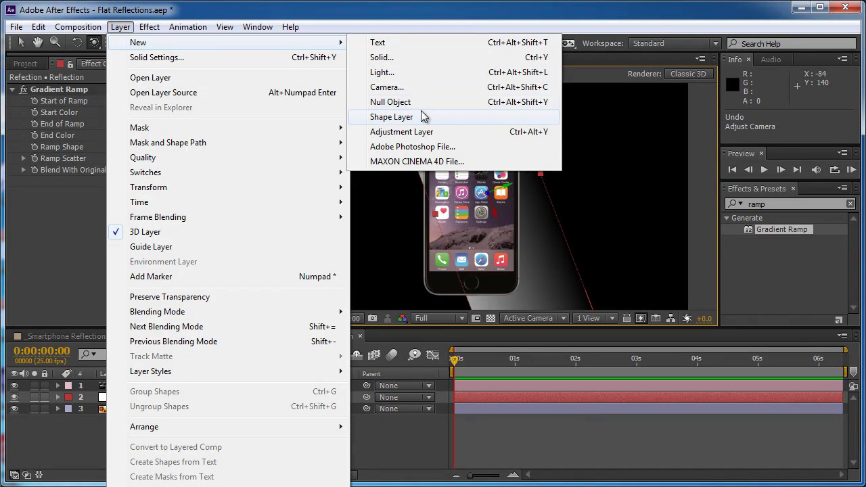
pyautogui.click(422, 130)
pyautogui.moveTo(157, 396); pyautogui.dragTo(160, 414)
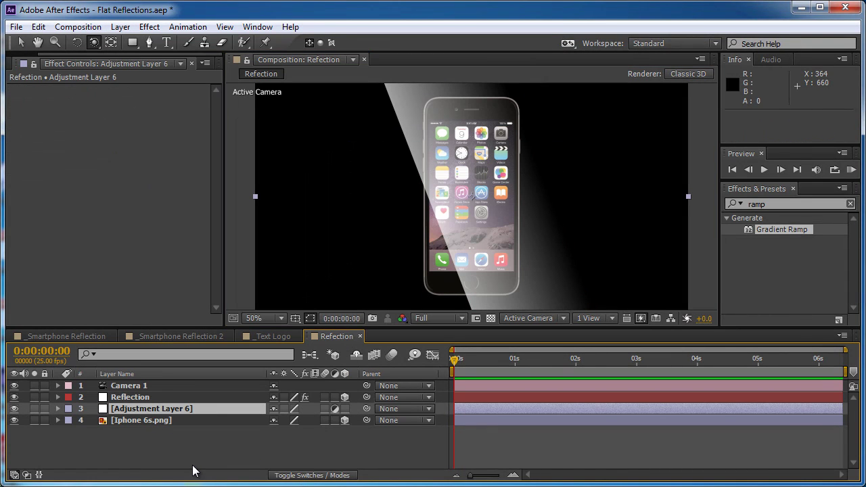
pyautogui.click(146, 398)
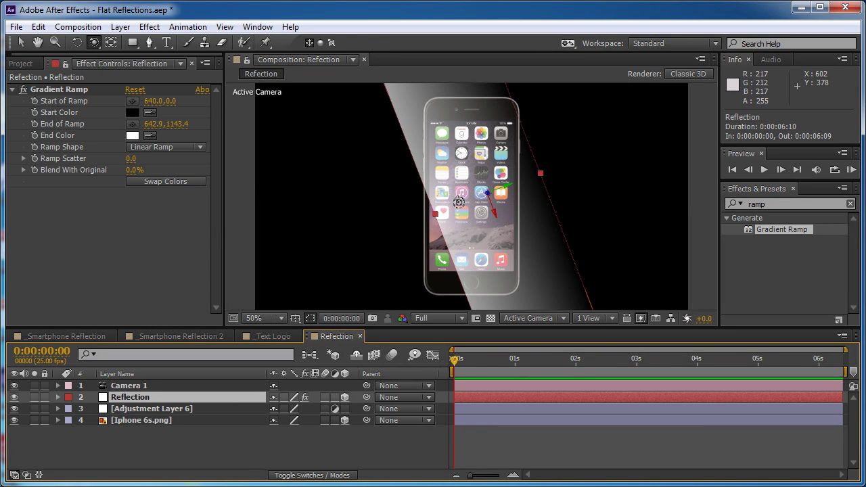
# Select the Iphone 6s.png layer, orbit the camera to test the reflection's parallax, and undo the orbit
pyautogui.click(190, 421)
pyautogui.moveTo(459, 212); pyautogui.dragTo(458, 214)
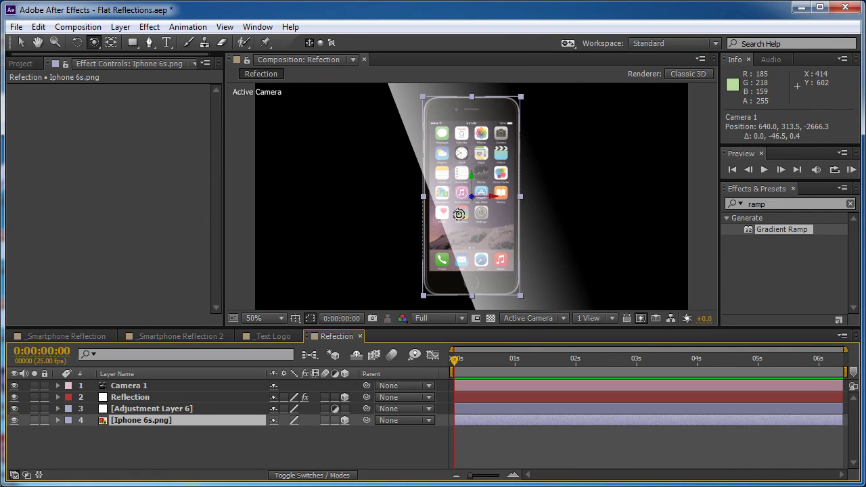
pyautogui.hotkey('ctrl', 'z')
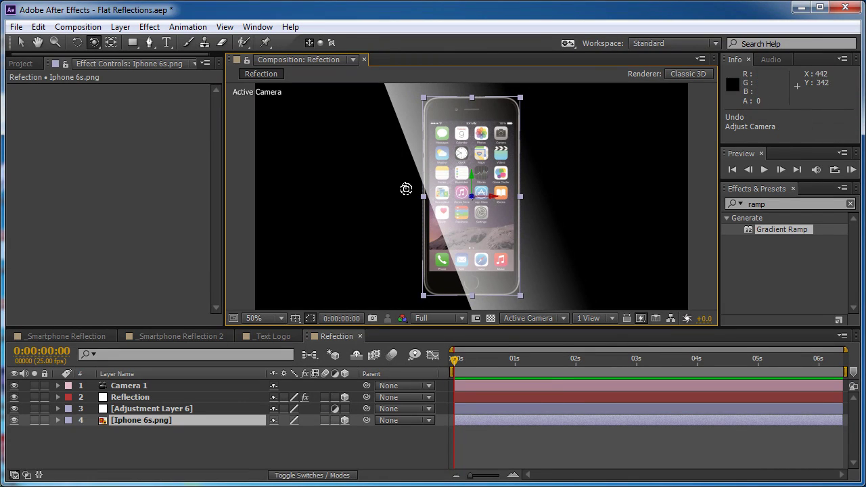
# Duplicate the Iphone 6s.png layer and place the copy directly above the Reflection layer
pyautogui.click(192, 421)
pyautogui.hotkey('ctrl', 'd')
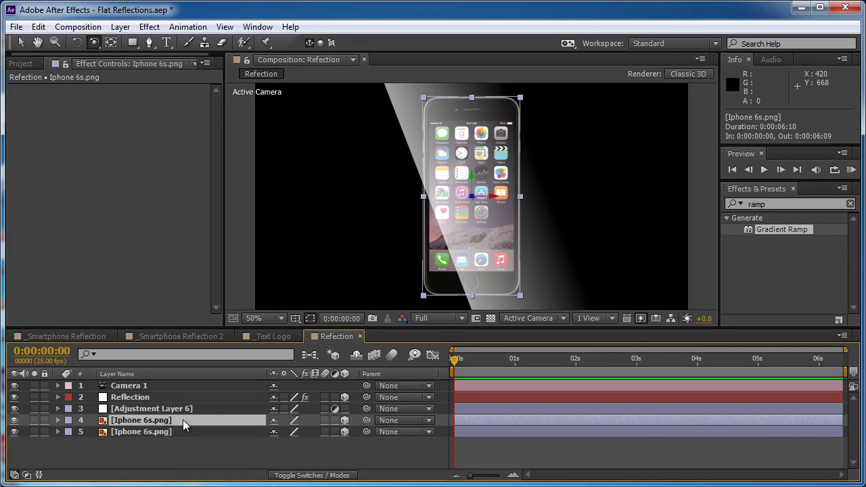
pyautogui.moveTo(162, 424); pyautogui.dragTo(165, 397)
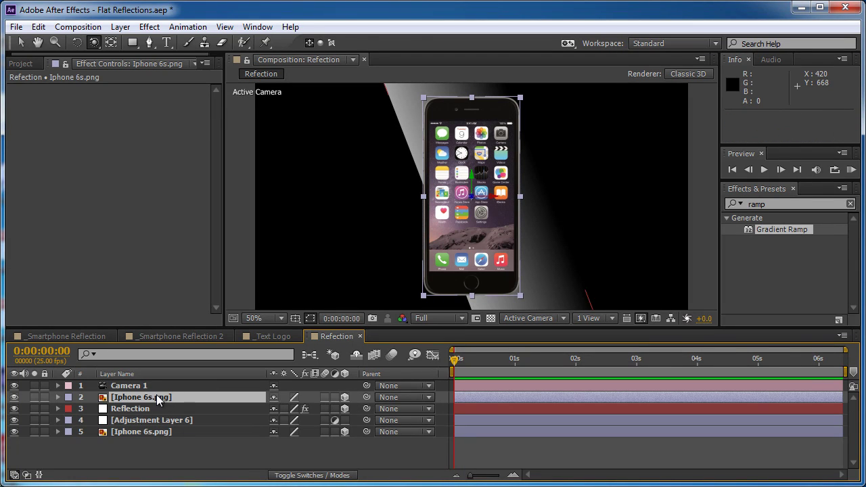
# Set the Reflection layer's track matte to Alpha Matte "[Iphone 6s.png]" to confine the reflection to the phone
pyautogui.click(151, 409)
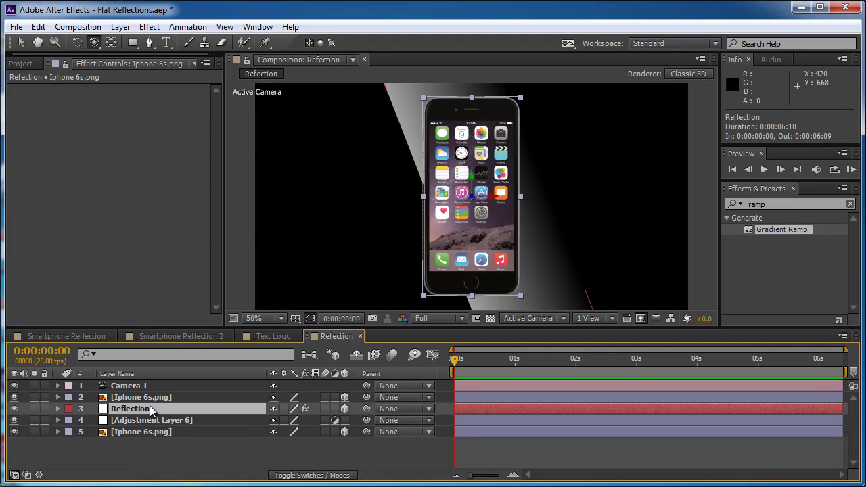
pyautogui.click(304, 476)
pyautogui.click(338, 409)
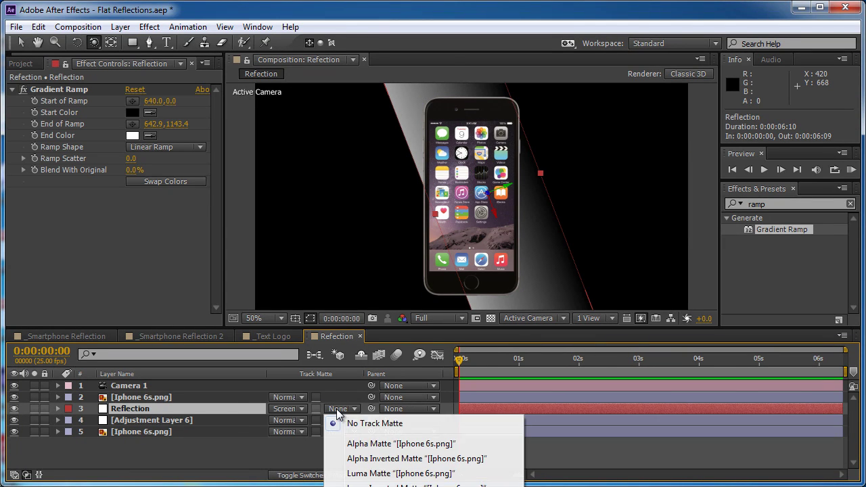
pyautogui.click(372, 446)
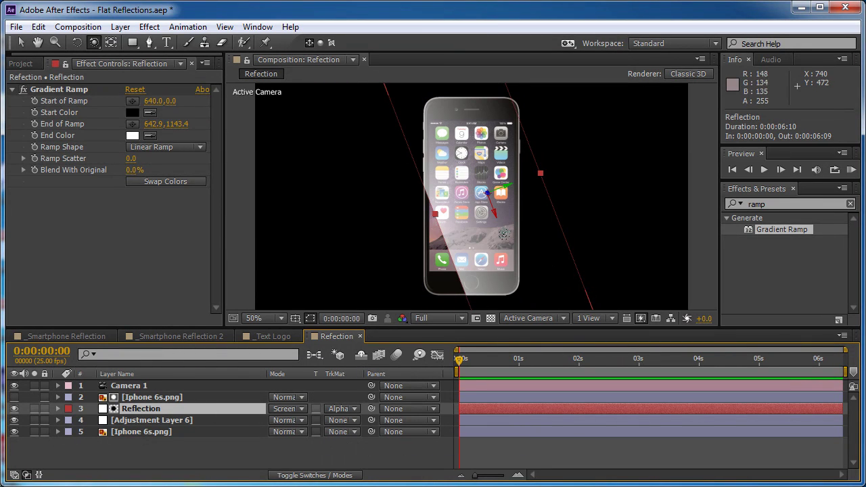
# Orbit the camera to check the matted reflection, restore its view, and look at the _Smartphone Reflection composition
pyautogui.moveTo(499, 234); pyautogui.dragTo(524, 210)
pyautogui.hotkey('ctrl', 'z')
pyautogui.press('v')
pyautogui.click(557, 209)
pyautogui.press('c')
pyautogui.hotkey('ctrl', 'z')
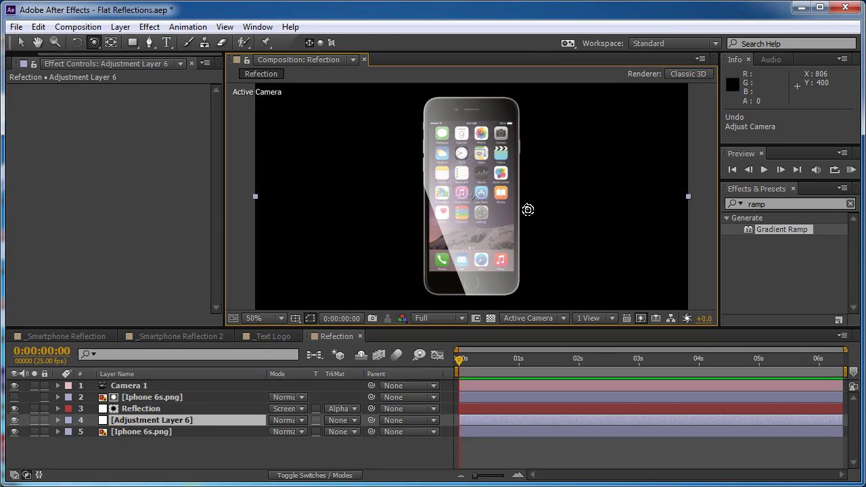
pyautogui.click(67, 334)
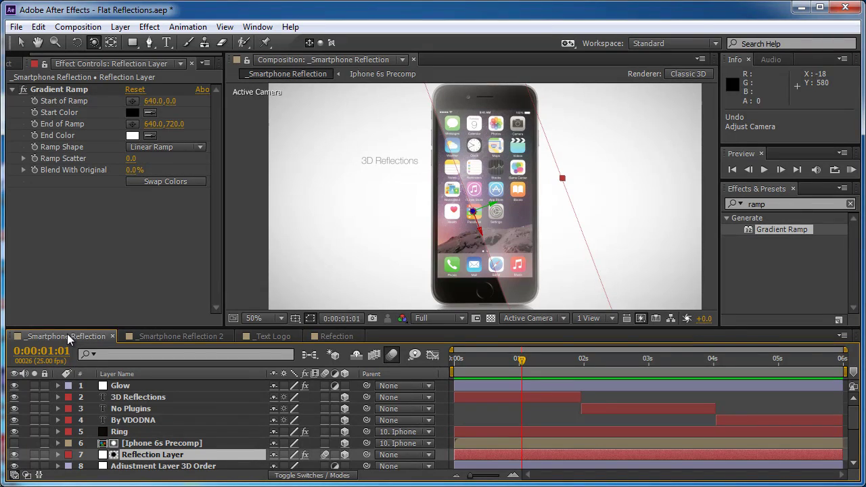
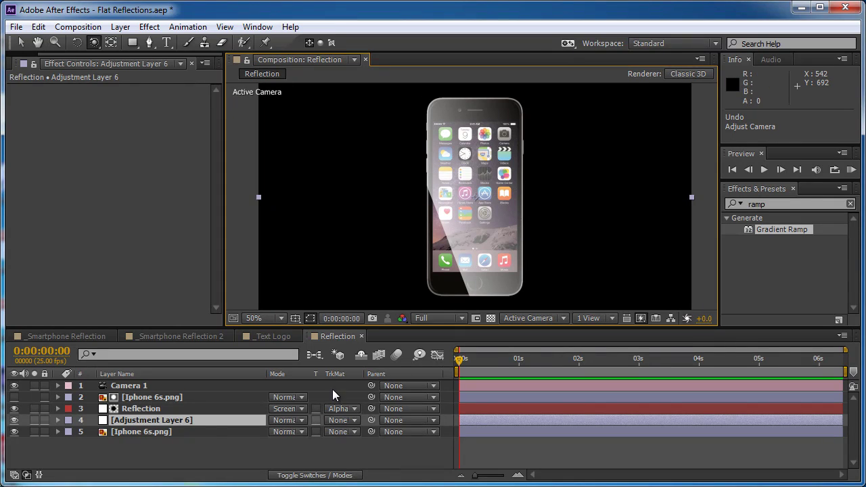
# Pre-compose the lowest Iphone 6s.png layer as Iphone 6s.png Comp 1, leaving all attributes in Reflection, and open that composition
pyautogui.click(165, 432)
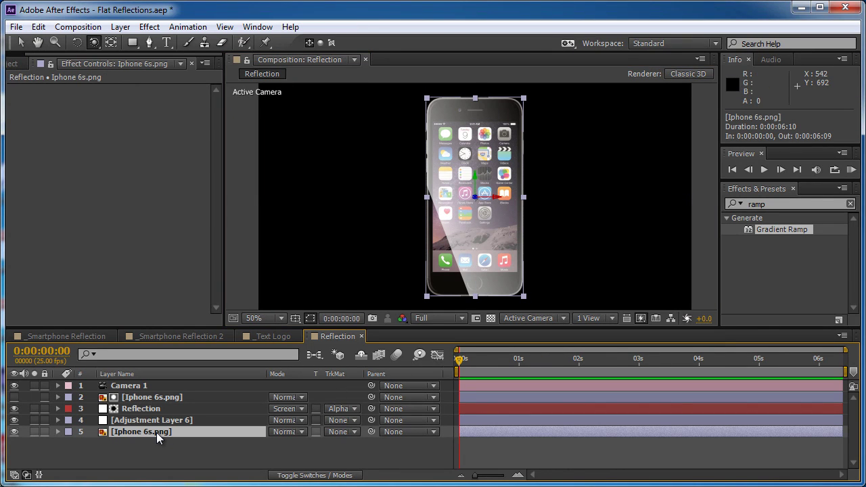
pyautogui.click(94, 28)
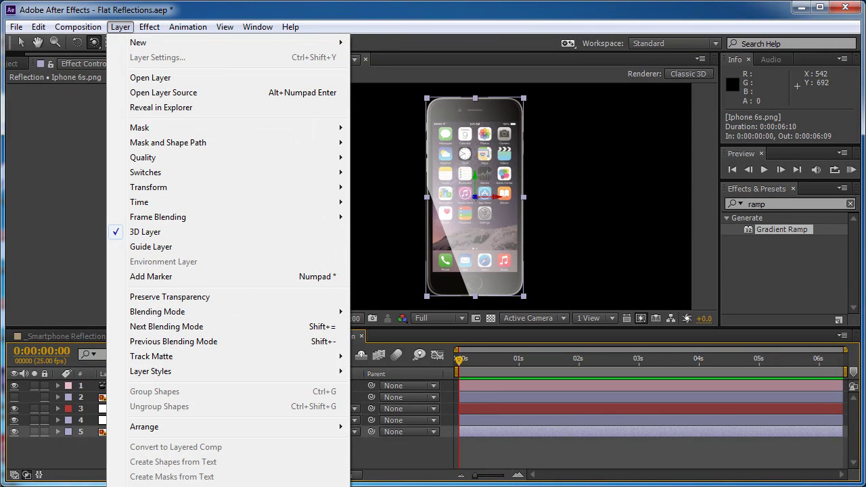
pyautogui.hotkey('ctrl', 'shift', 'c')
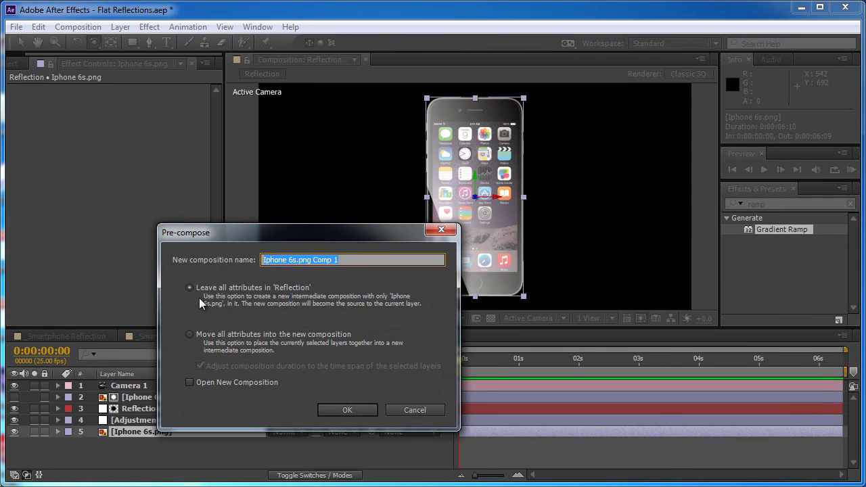
pyautogui.click(341, 408)
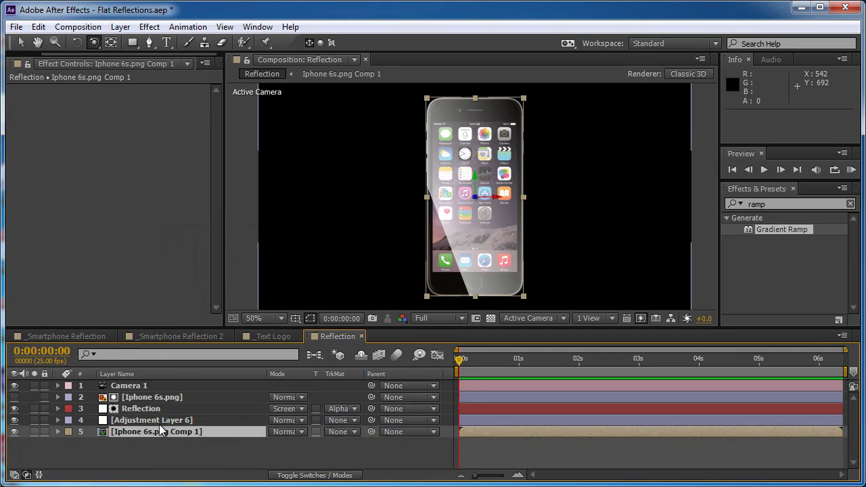
pyautogui.doubleClick(150, 432)
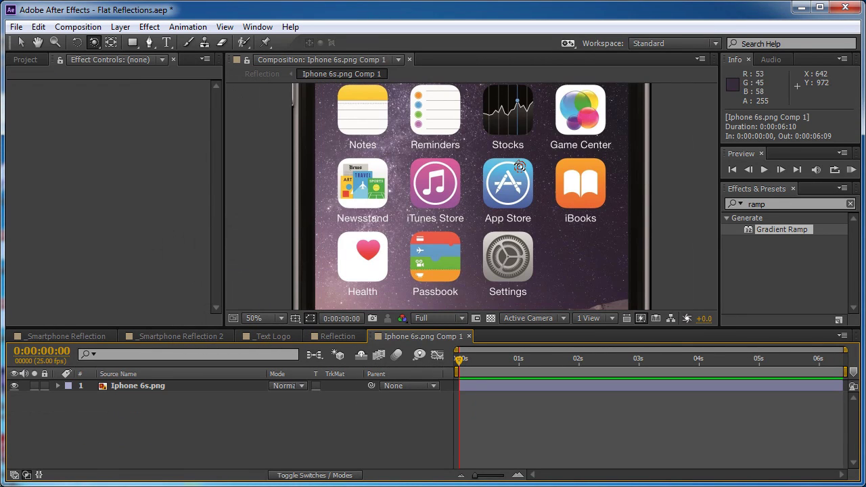
# Choose the Rounded Rectangle Tool, try drawing a shape over the phone's earpiece with no layer selected, and undo it
pyautogui.press('z')
pyautogui.click(499, 188)
pyautogui.click(494, 137)
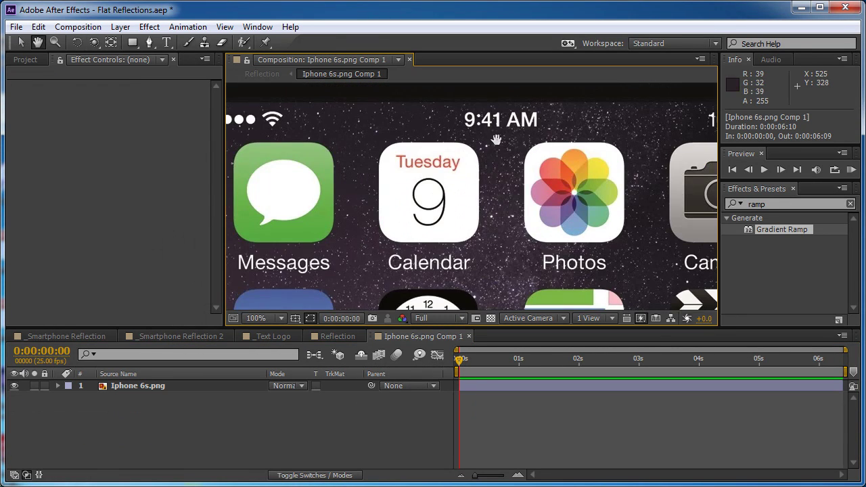
pyautogui.scroll(5, 440, 150)
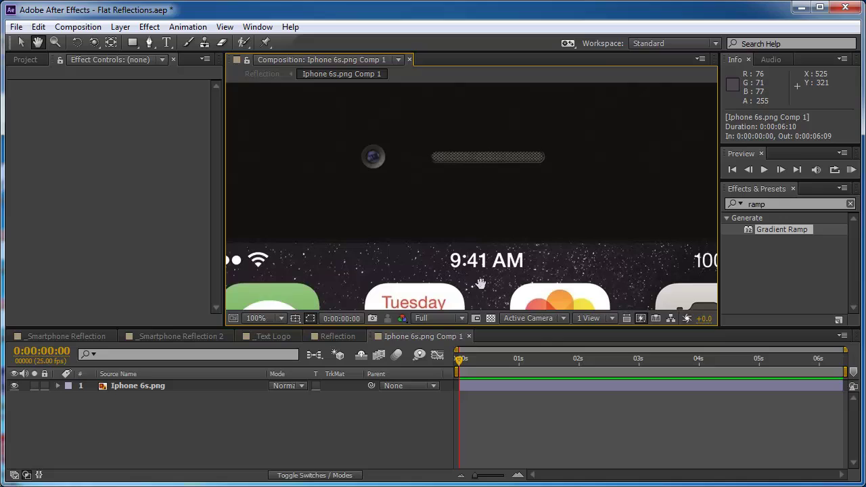
pyautogui.click(132, 43)
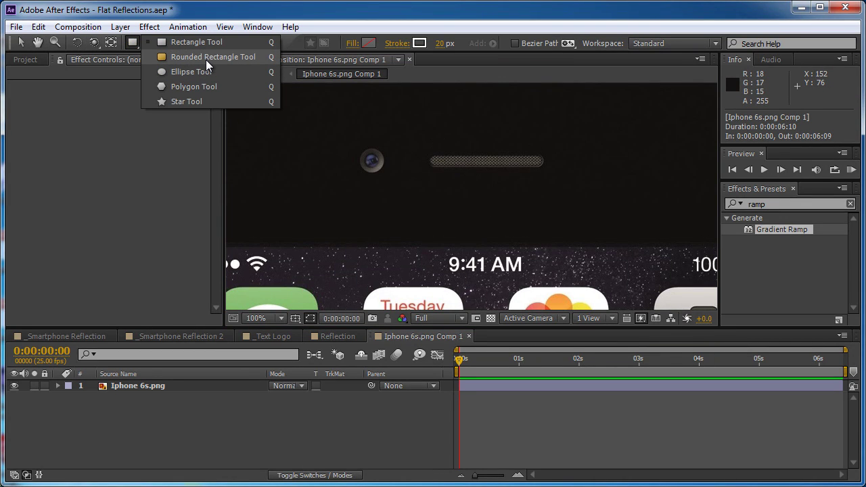
pyautogui.click(206, 60)
pyautogui.press('.')
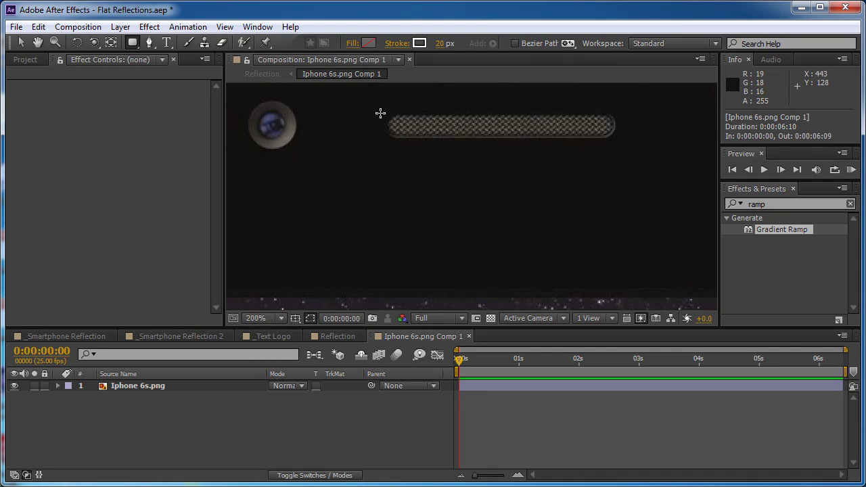
pyautogui.moveTo(386, 114)
pyautogui.mouseDown()
pyautogui.moveTo(575, 151)
pyautogui.moveTo(618, 149)
pyautogui.mouseUp()
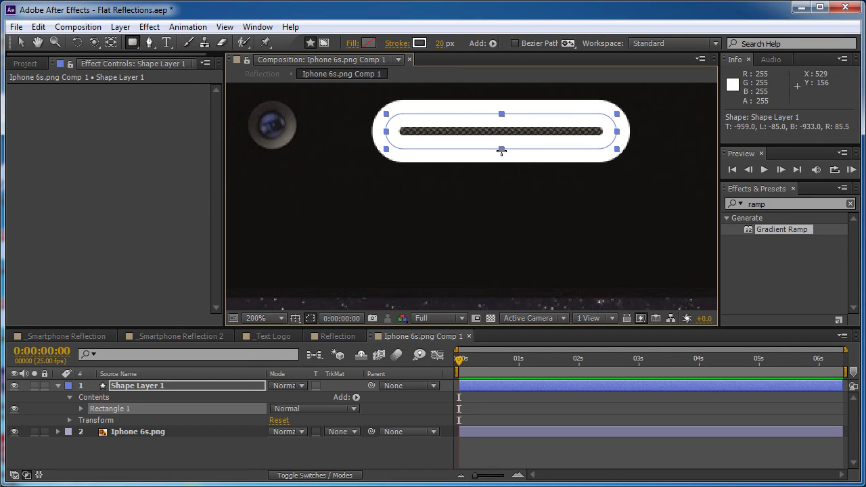
pyautogui.hotkey('ctrl', 'z')
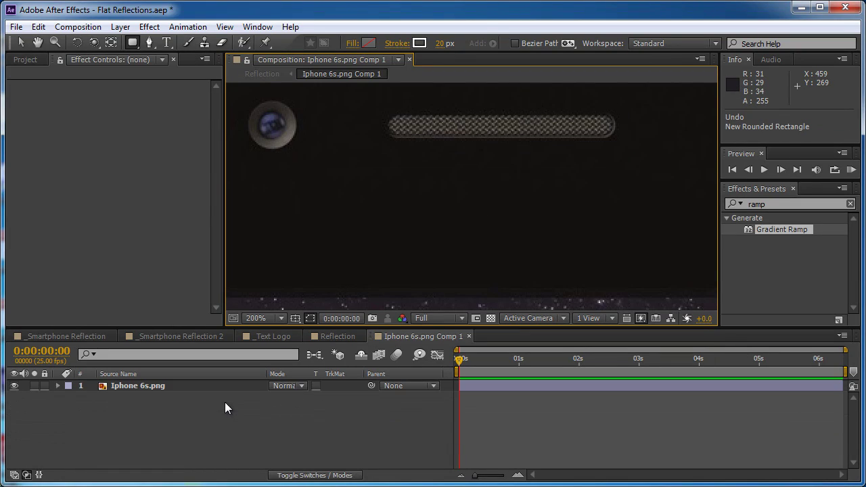
# Draw a rounded rectangle mask around the earpiece on the Iphone 6s.png layer and set the mask mode to Subtract
pyautogui.click(187, 386)
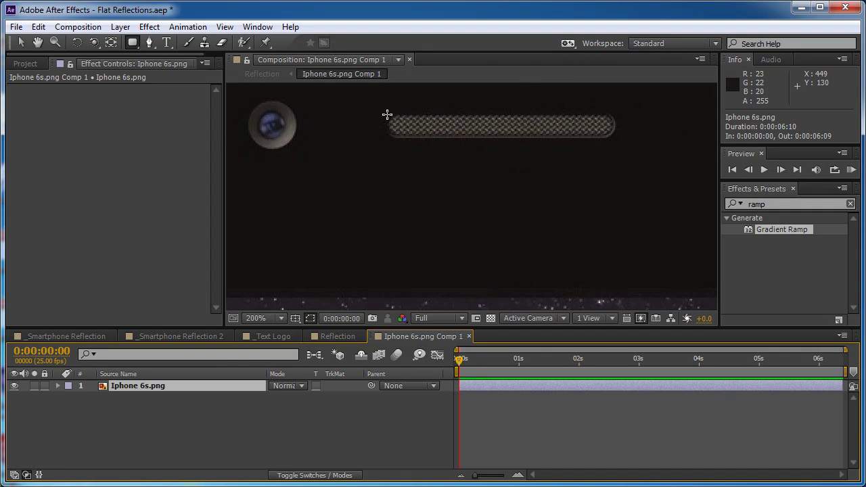
pyautogui.moveTo(387, 114); pyautogui.dragTo(618, 138)
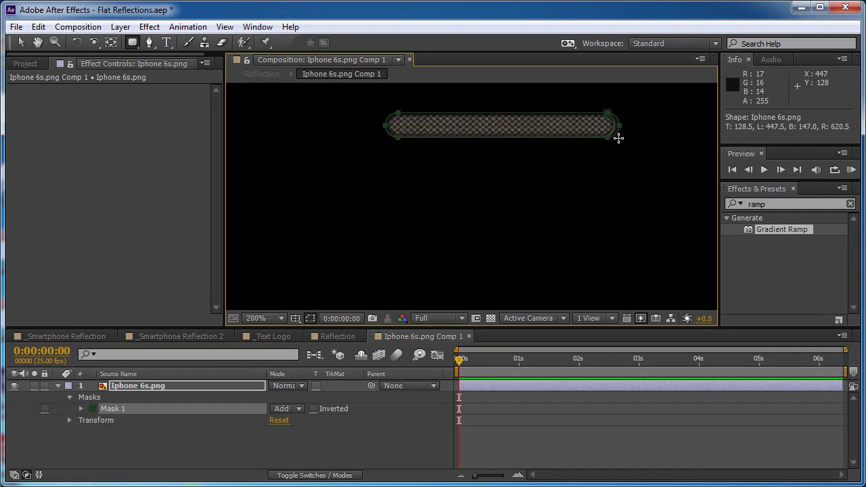
pyautogui.click(280, 410)
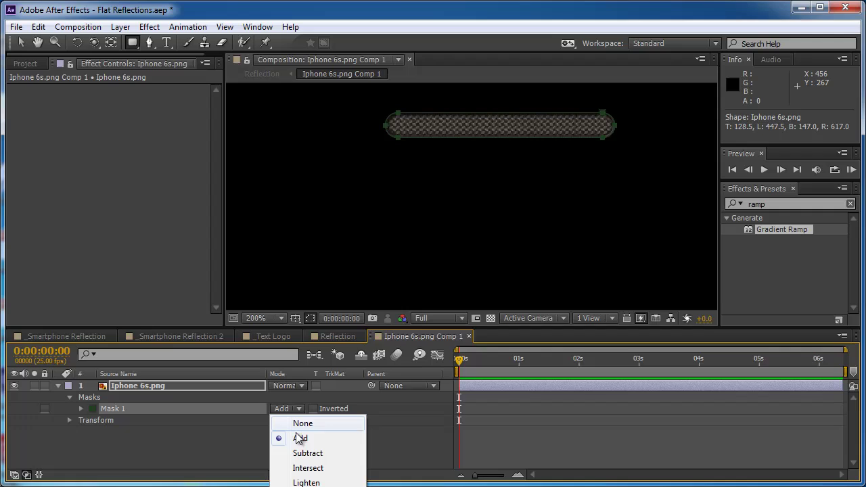
pyautogui.click(331, 459)
pyautogui.press(',')
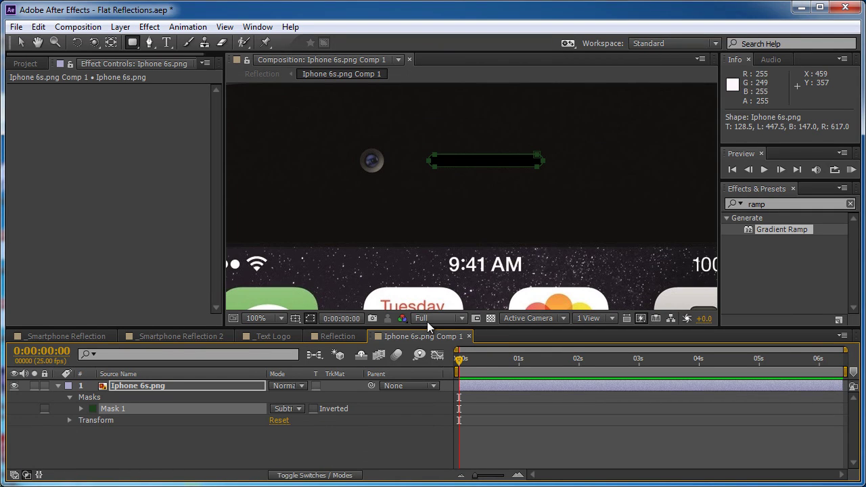
# Turn on the transparency grid and inspect the earpiece cutout and the lower part of the phone
pyautogui.click(491, 319)
pyautogui.press(',')
pyautogui.press(',')
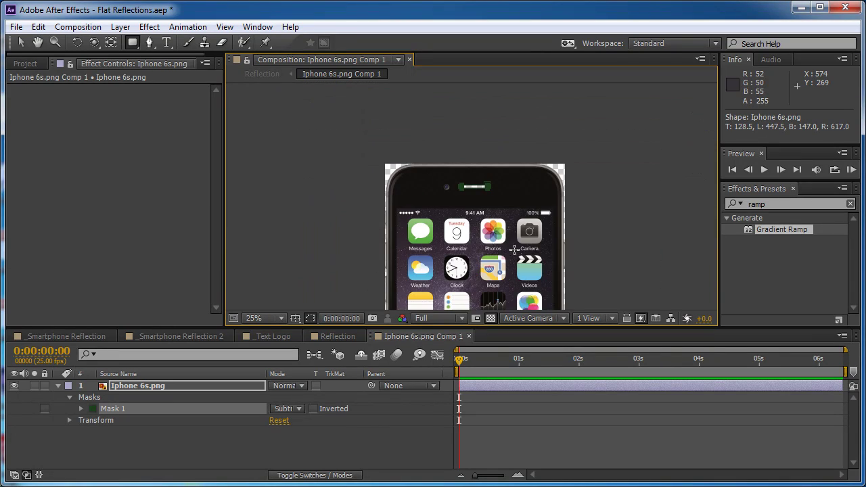
pyautogui.press('q')
pyautogui.press('.')
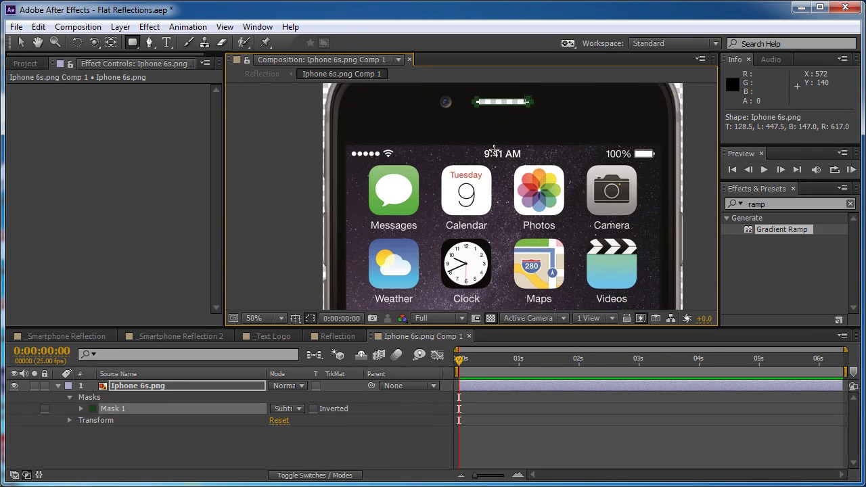
pyautogui.press(',')
pyautogui.press('h')
pyautogui.scroll(-5, 473, 189)
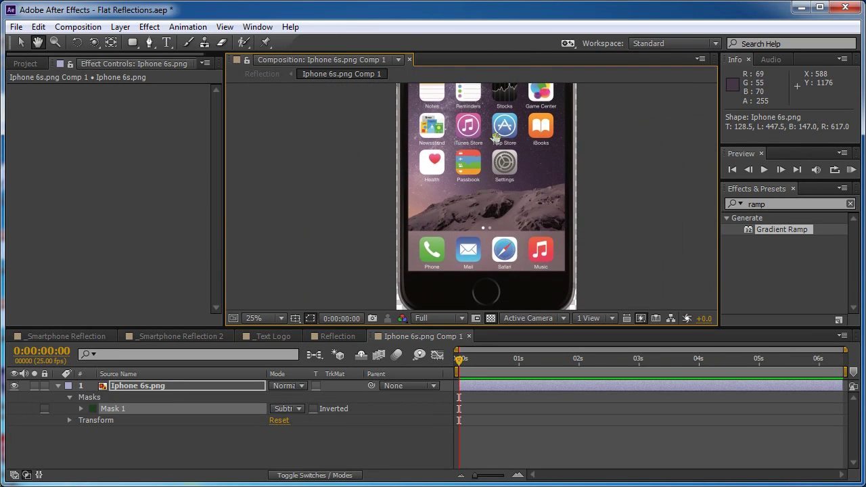
# Return to the Reflection composition, orbit the camera to check the earpiece cutout, and undo the orbit
pyautogui.click(263, 75)
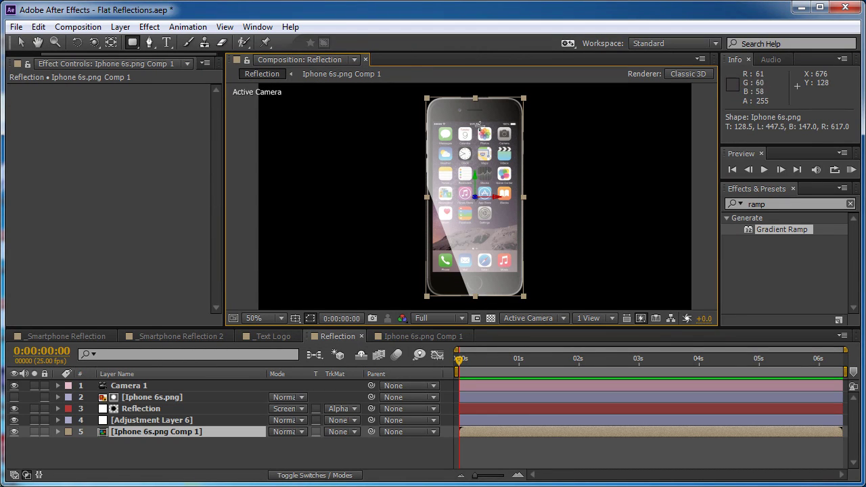
pyautogui.press('c')
pyautogui.moveTo(467, 152); pyautogui.dragTo(455, 202)
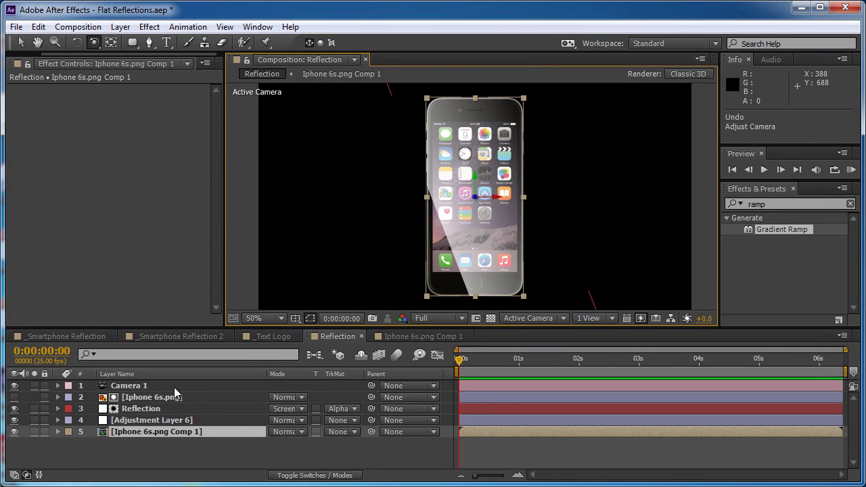
# Rename the Iphone 6s.png matte layer above Reflection as iAlpha
pyautogui.click(162, 398)
pyautogui.press('Return')
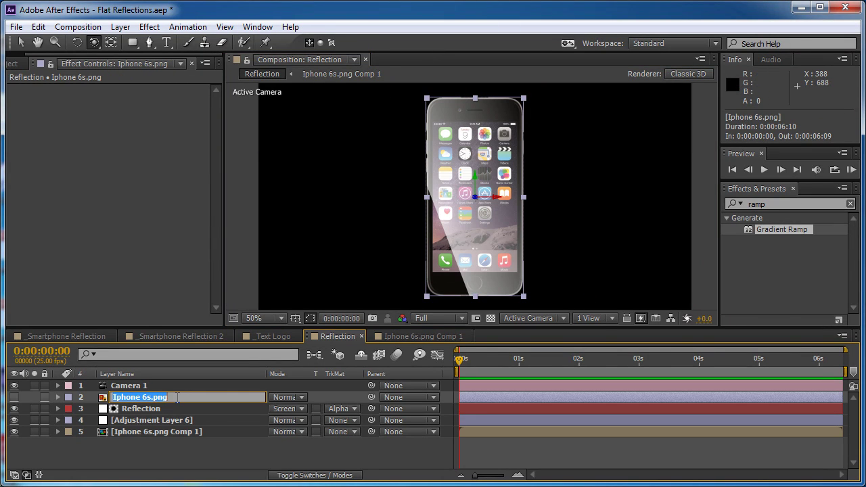
pyautogui.write('iAlpha')
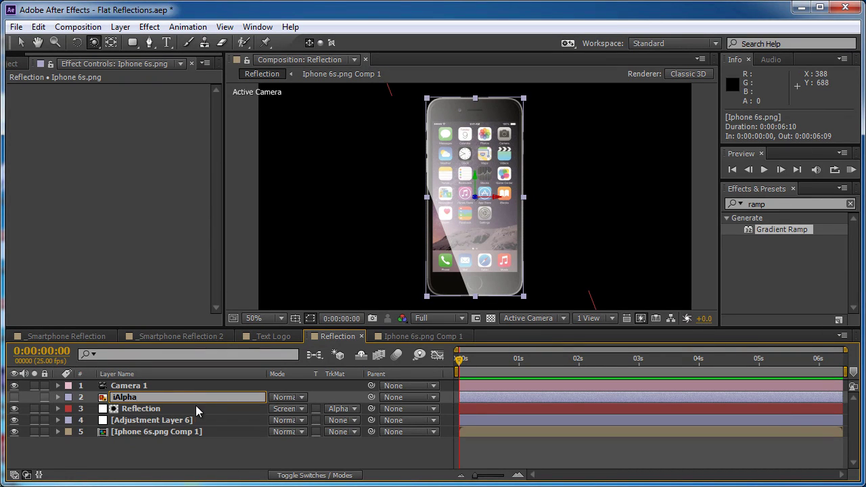
pyautogui.click(203, 406)
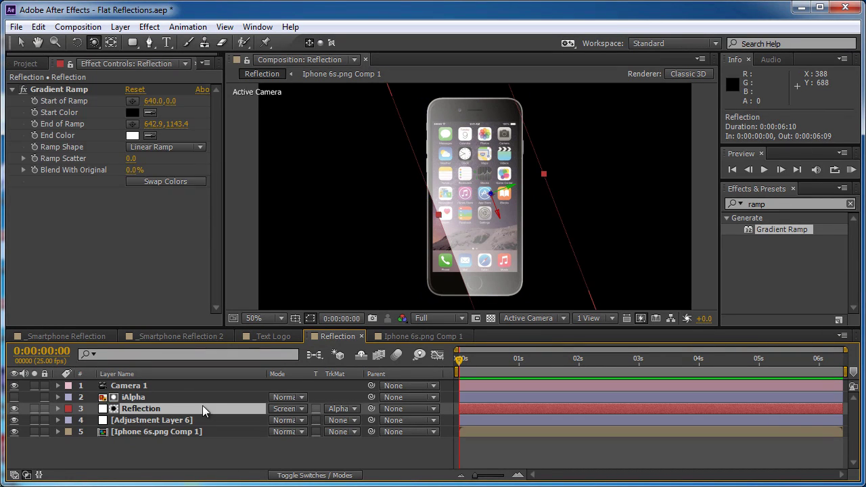
# Replace the source of the iAlpha layer with Iphone 6s.png Comp 1 and check the earpiece area from an orbited camera view
pyautogui.click(195, 398)
pyautogui.click(29, 60)
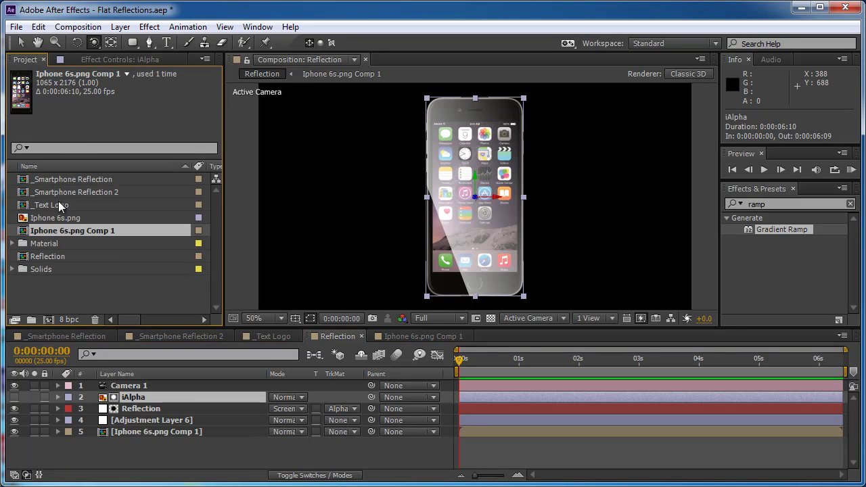
pyautogui.moveTo(47, 230); pyautogui.dragTo(152, 397)
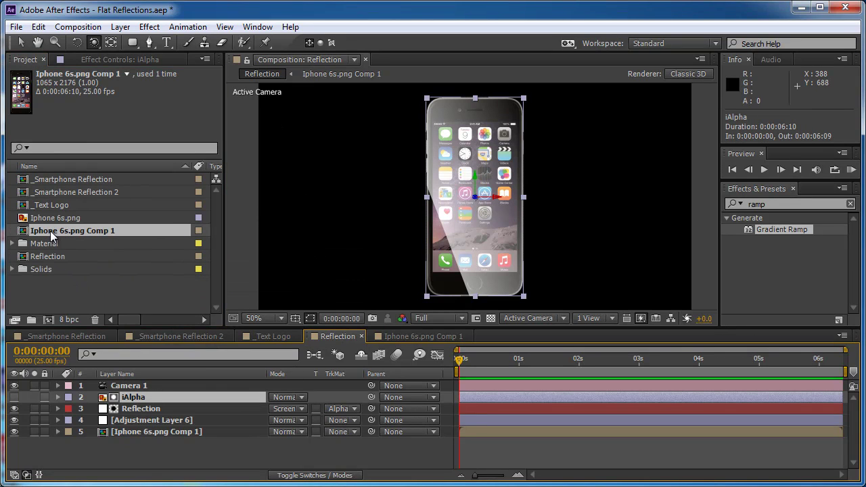
pyautogui.moveTo(50, 231); pyautogui.dragTo(145, 401)
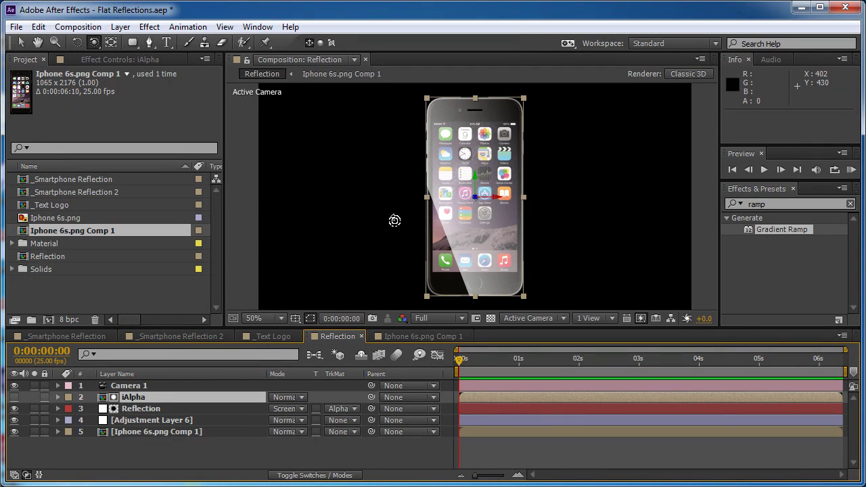
pyautogui.moveTo(446, 213); pyautogui.dragTo(477, 121)
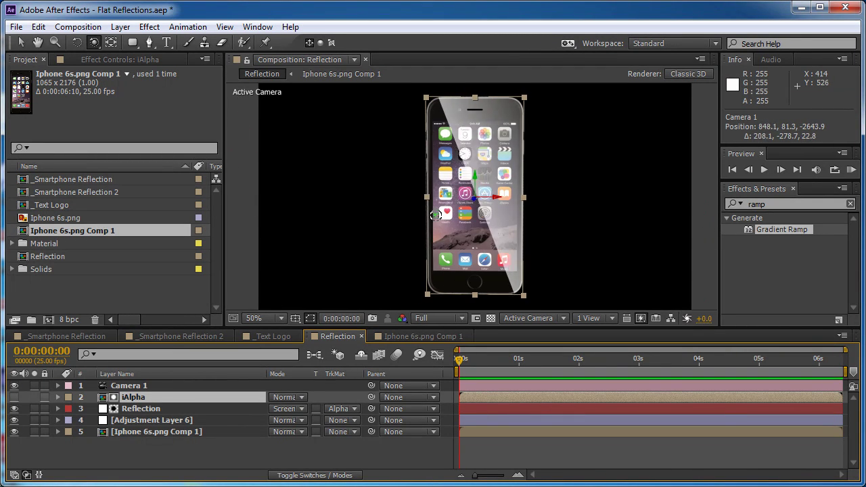
pyautogui.hotkey('ctrl', 'z')
pyautogui.scroll(2, 503, 87)
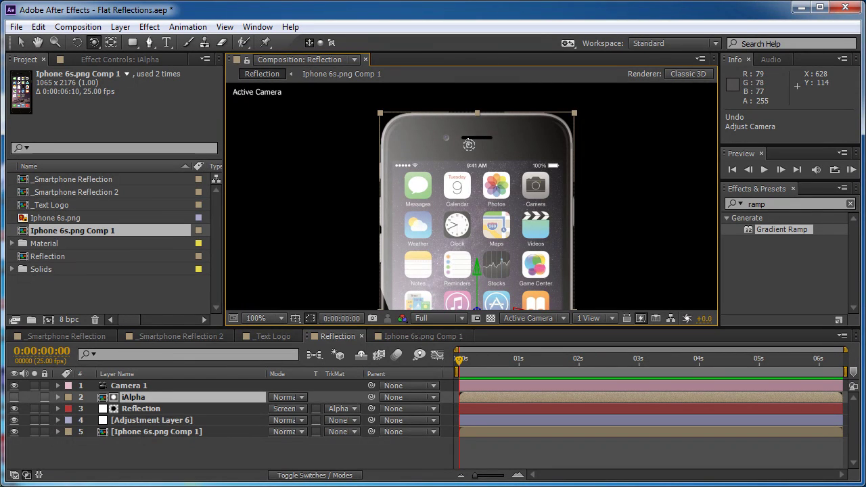
# Add Iphone 6s.png below Iphone 6s.png Comp 1 as a 3D layer and parent it to that composition layer
pyautogui.moveTo(65, 216); pyautogui.dragTo(172, 449)
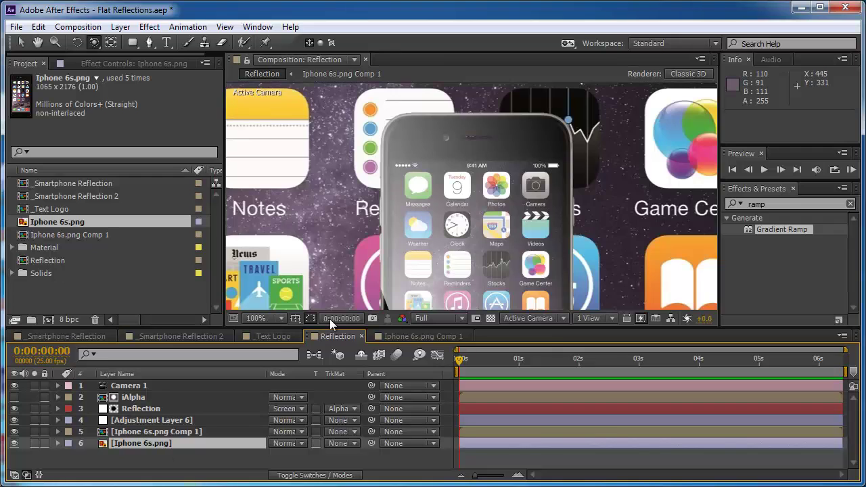
pyautogui.click(313, 475)
pyautogui.click(343, 442)
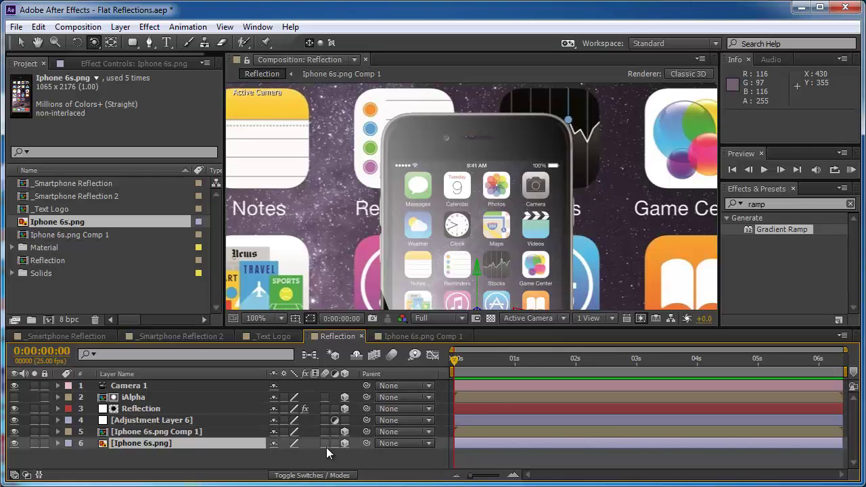
pyautogui.moveTo(365, 444); pyautogui.dragTo(128, 435)
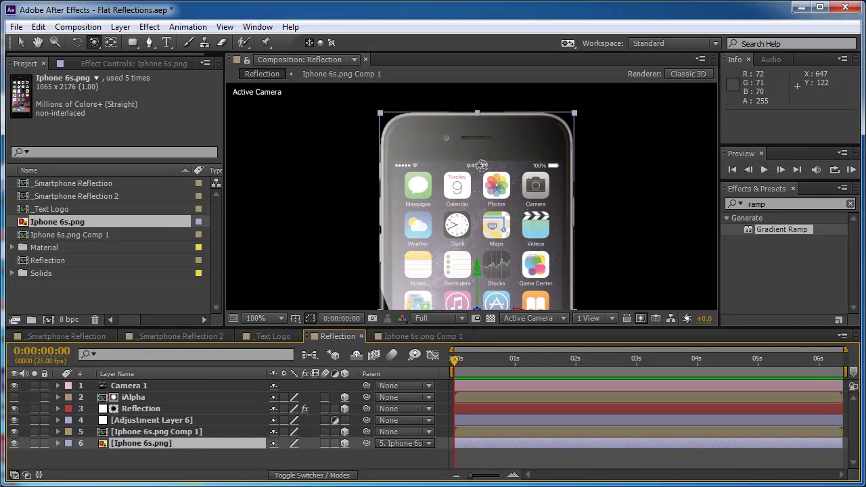
# Push the Iphone 6s.png layer back behind the phone to a Z position of about 28, undoing the larger offset tried
pyautogui.scroll(-2, 462, 203)
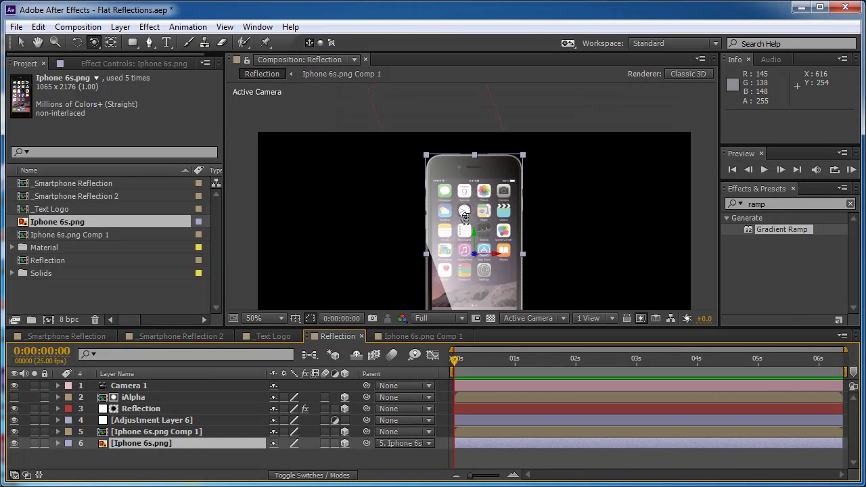
pyautogui.moveTo(464, 216); pyautogui.dragTo(476, 260)
pyautogui.press('v')
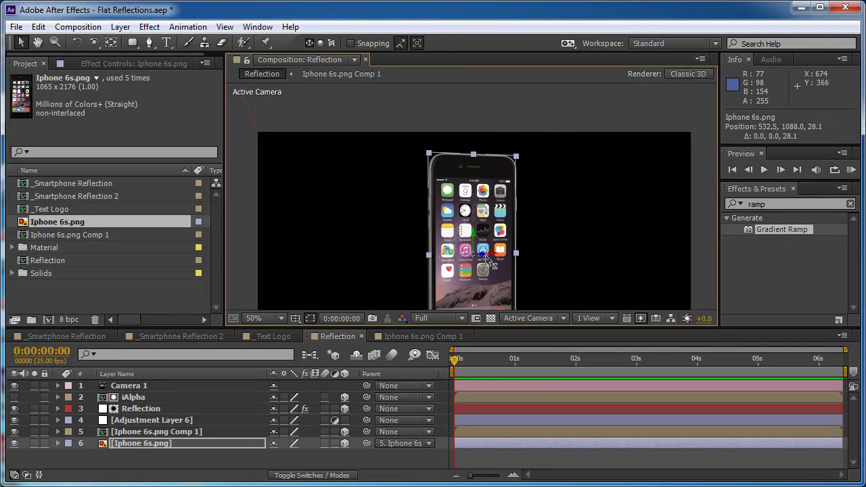
pyautogui.moveTo(486, 259); pyautogui.dragTo(404, 253)
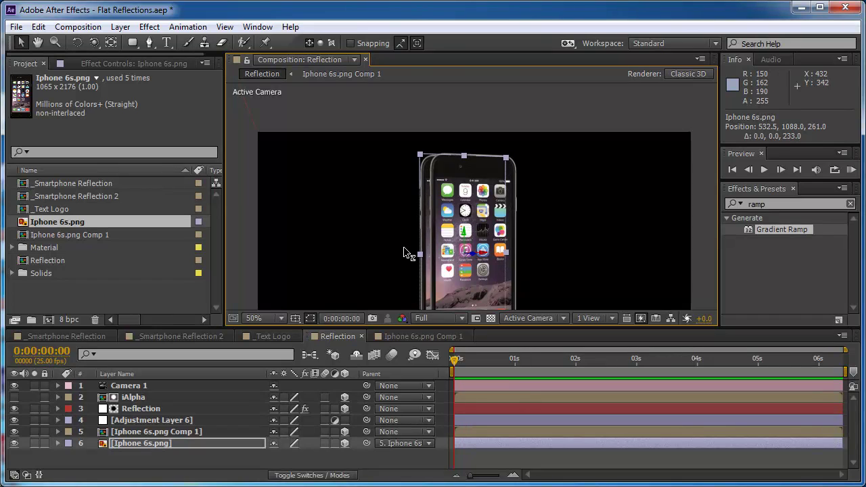
pyautogui.hotkey('ctrl', 'z')
# Duplicate the Iphone 6s.png backing layer and push the copy back to a Z position of about 48
pyautogui.press('c')
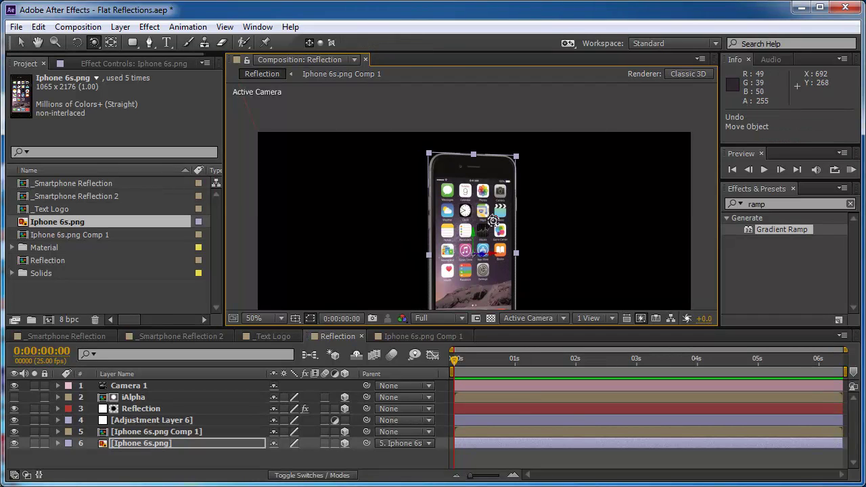
pyautogui.moveTo(493, 222); pyautogui.dragTo(430, 211)
pyautogui.press('v')
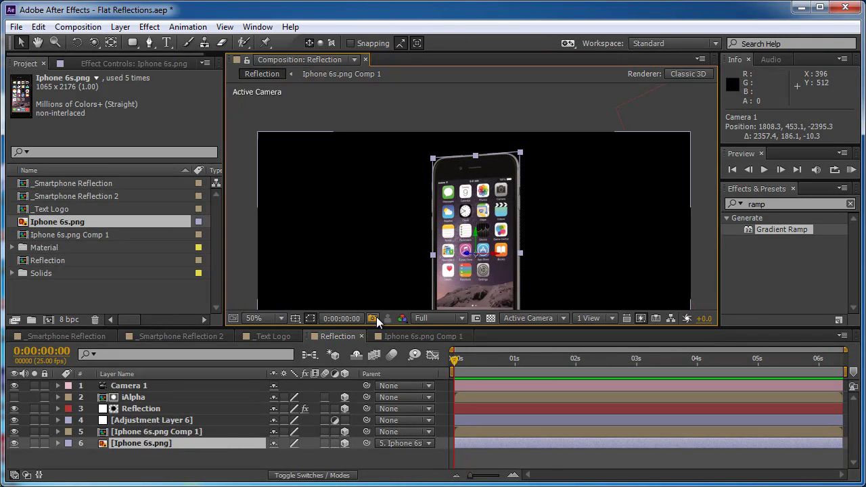
pyautogui.hotkey('ctrl', 'd')
pyautogui.moveTo(476, 259); pyautogui.dragTo(479, 258)
pyautogui.press('c')
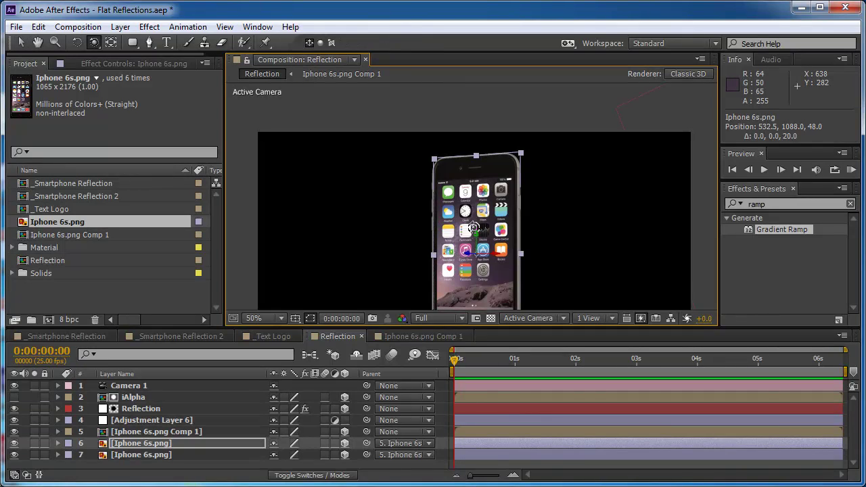
# Orbit the camera to examine the phone's depth and how the reflection passes over the home button ring
pyautogui.moveTo(523, 201); pyautogui.dragTo(499, 235)
pyautogui.hotkey('ctrl', 'z')
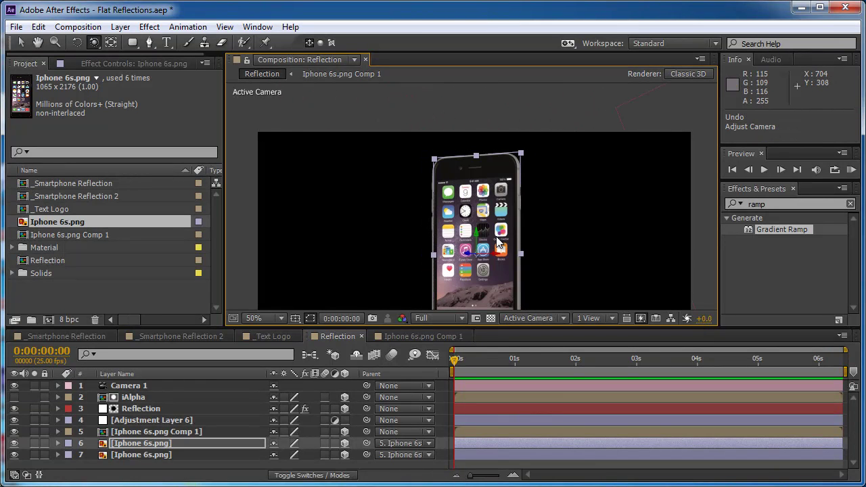
pyautogui.hotkey('ctrl', 'z')
pyautogui.hotkey('ctrl', 'z')
pyautogui.hotkey('ctrl', 'shift', 'z')
pyautogui.hotkey('ctrl', 'shift', 'z')
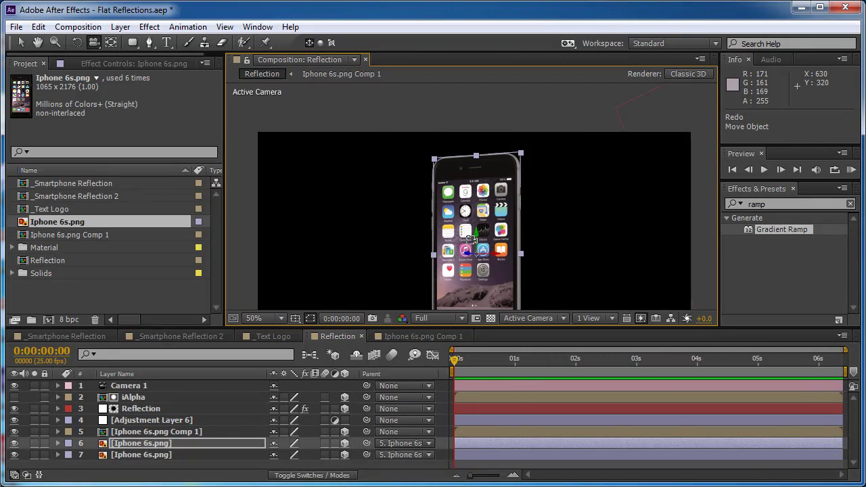
pyautogui.moveTo(473, 239); pyautogui.dragTo(489, 242)
pyautogui.scroll(4, 482, 248)
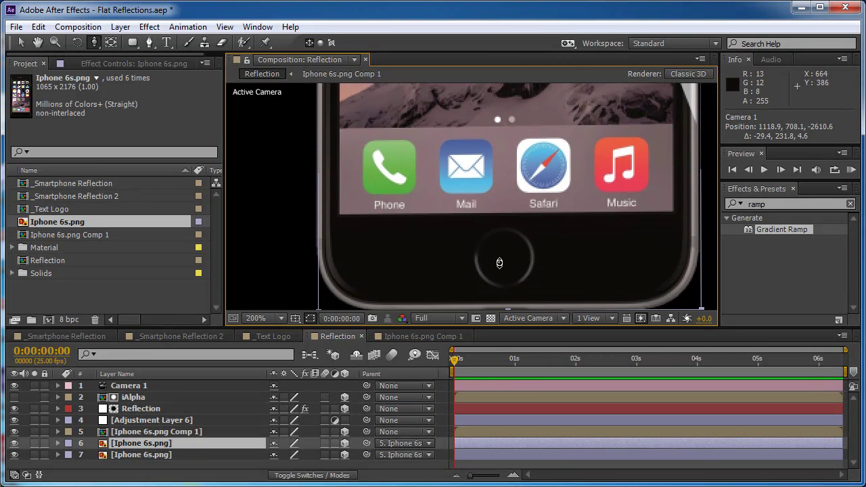
pyautogui.moveTo(494, 261); pyautogui.dragTo(514, 272)
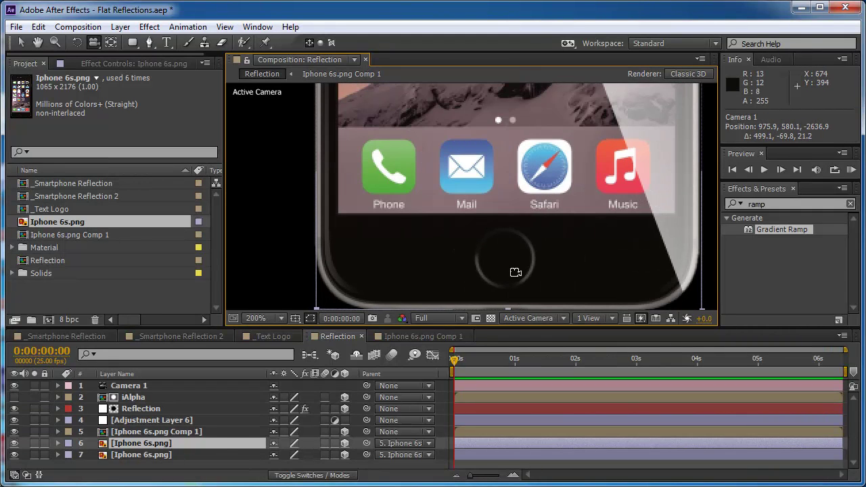
# Open Iphone 6s.png Comp 1 and create a black 1065 x 2176 px solid named Ring
pyautogui.doubleClick(159, 434)
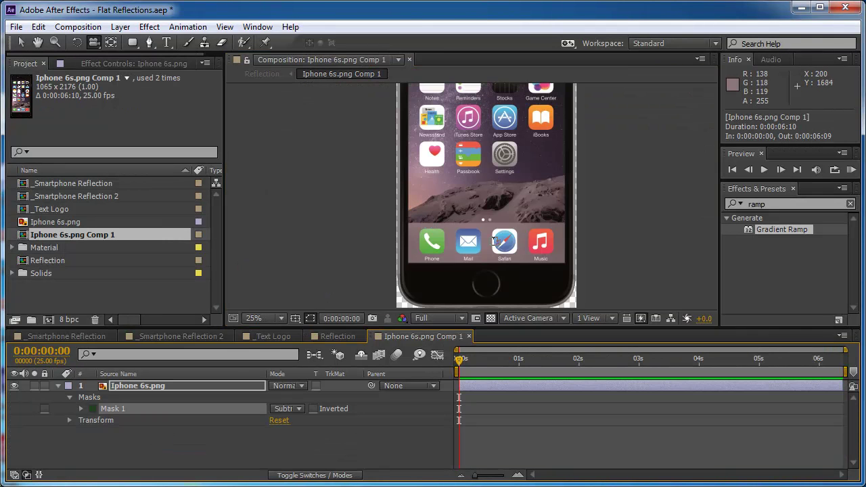
pyautogui.click(120, 27)
pyautogui.moveTo(271, 44)
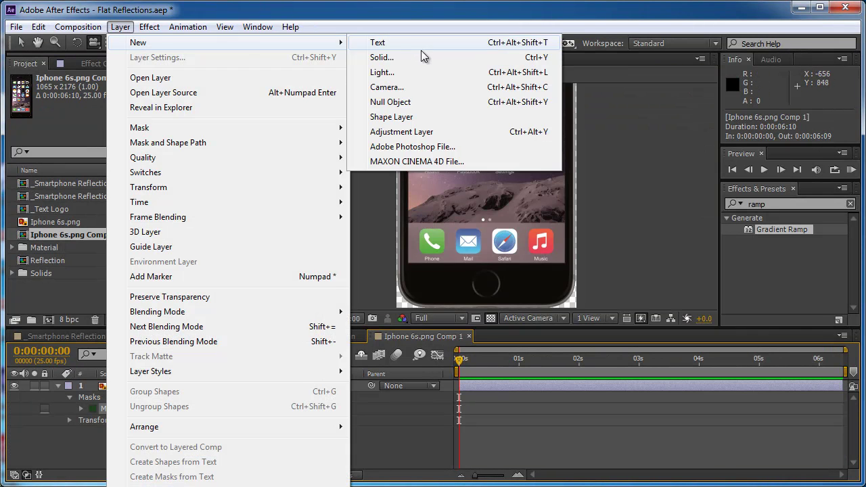
pyautogui.click(427, 61)
pyautogui.click(217, 296)
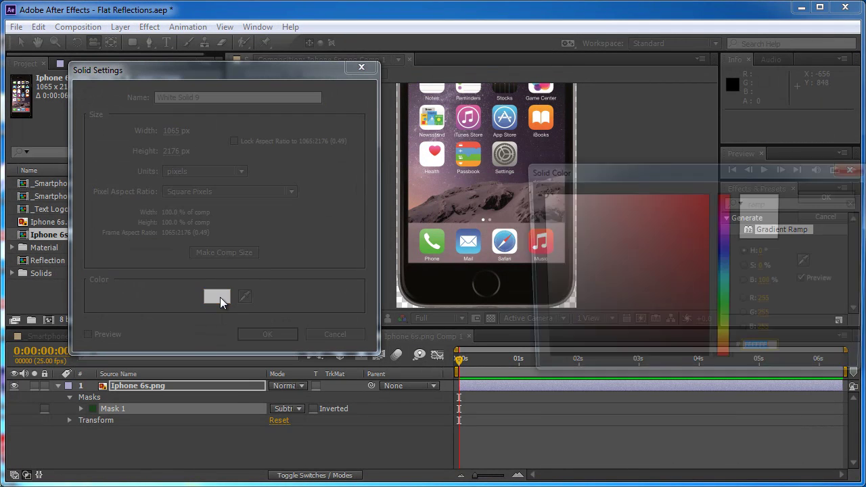
pyautogui.click(538, 364)
pyautogui.click(830, 197)
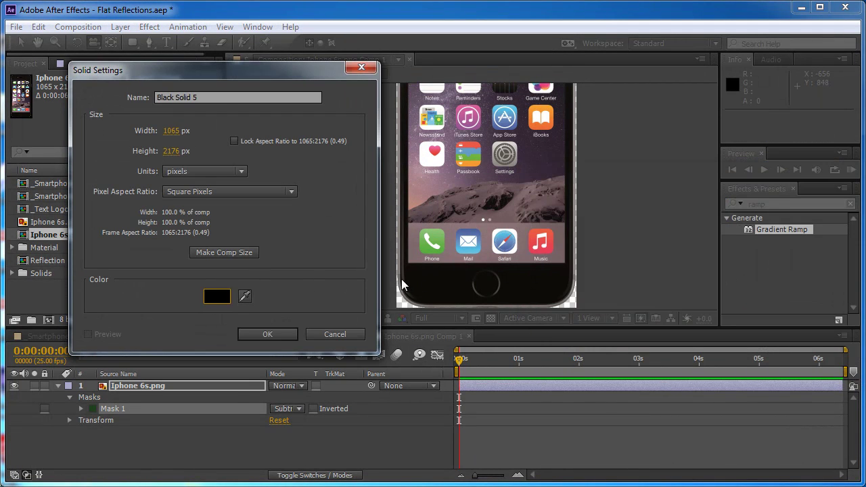
pyautogui.moveTo(223, 98); pyautogui.dragTo(123, 86)
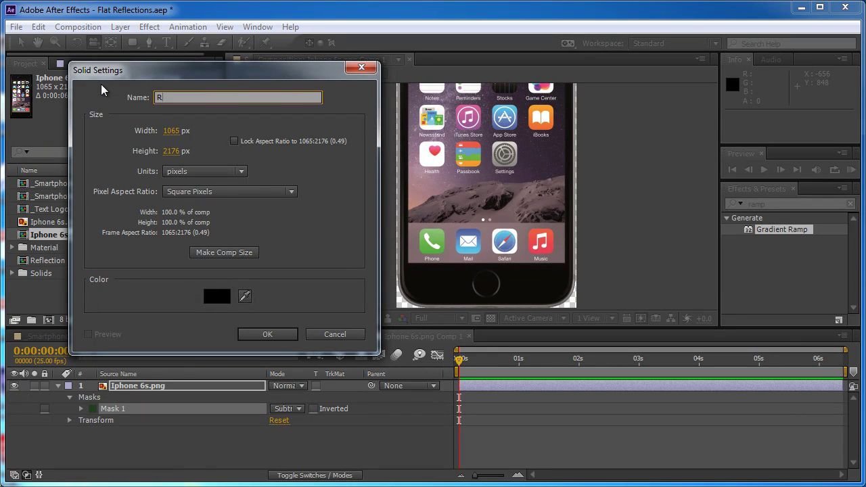
pyautogui.write('Ring')
pyautogui.press('Return')
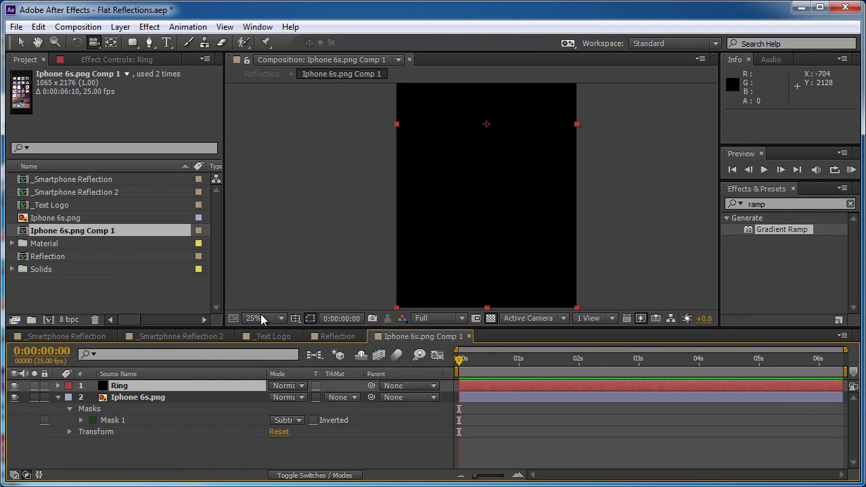
# Hide the Ring solid and draw a circular ellipse mask on it around the outer edge of the home button ring
pyautogui.click(132, 42)
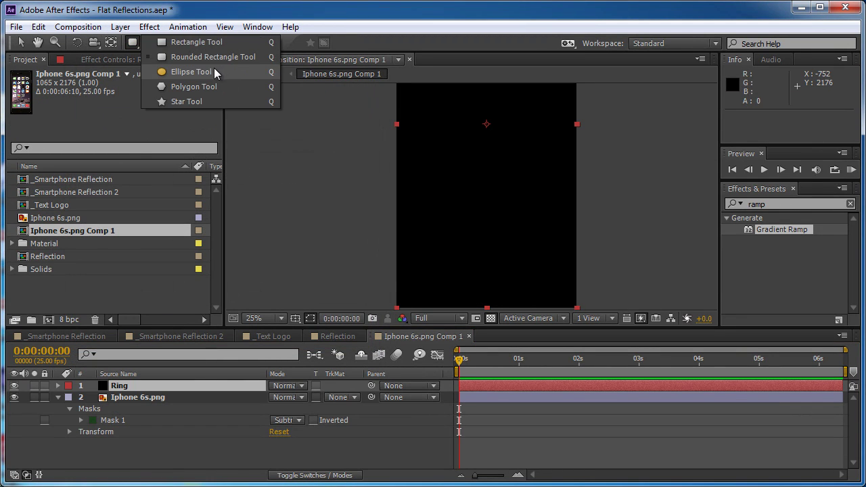
pyautogui.click(193, 73)
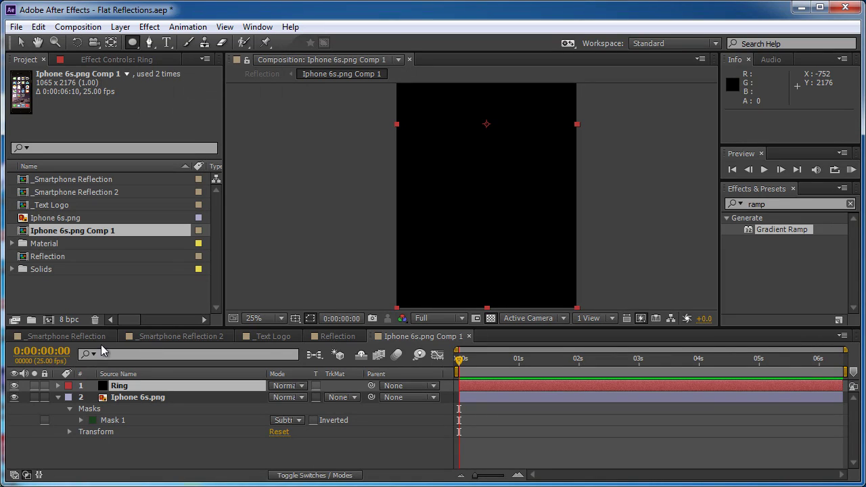
pyautogui.click(14, 386)
pyautogui.scroll(4, 540, 88)
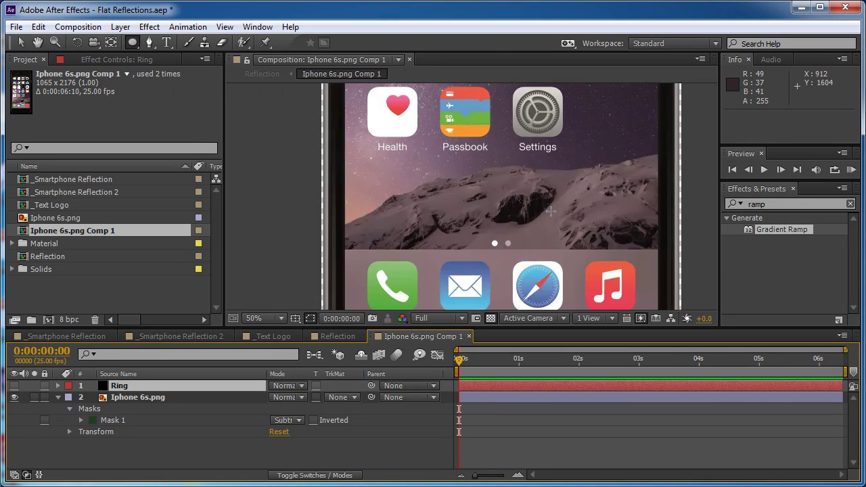
pyautogui.scroll(-2, 540, 88)
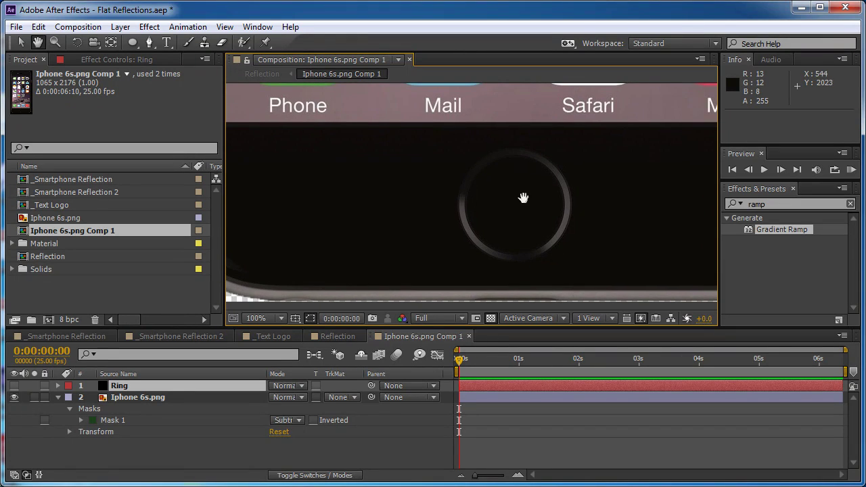
pyautogui.moveTo(515, 205); pyautogui.dragTo(572, 234)
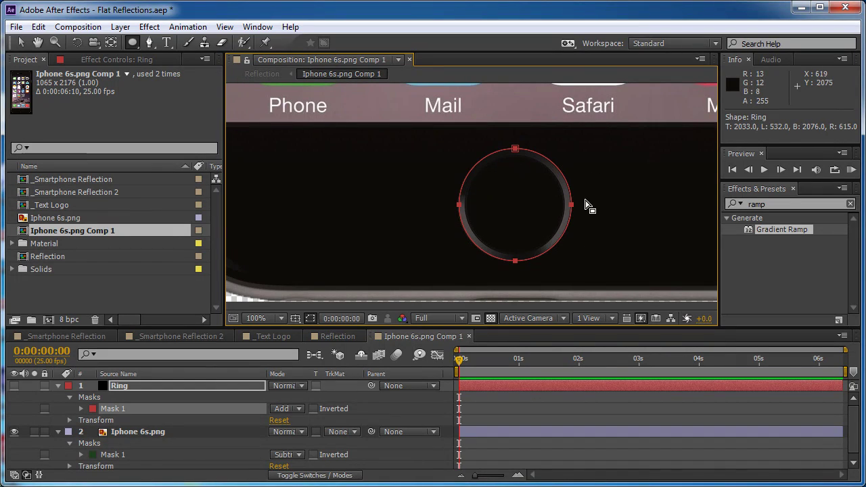
# Duplicate the Ring mask, scale the copy to about 90.4% to fit the ring's inner edge, and set it to Subtract
pyautogui.moveTo(586, 202); pyautogui.dragTo(586, 202)
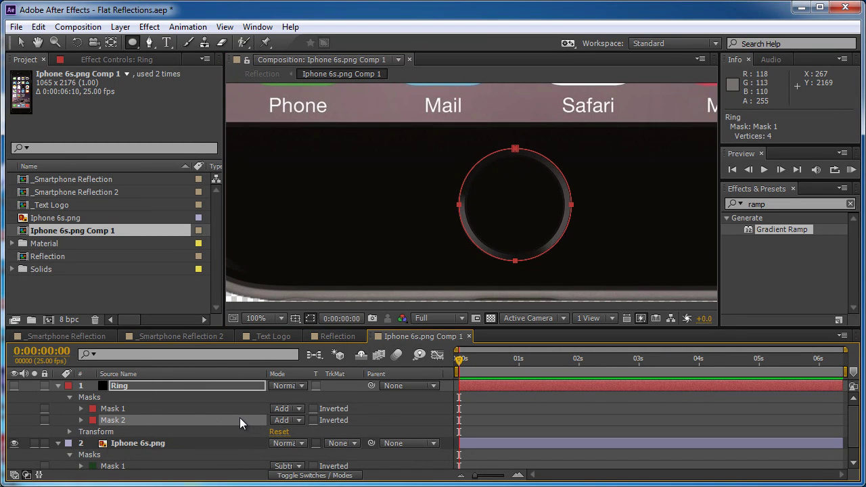
pyautogui.press('v')
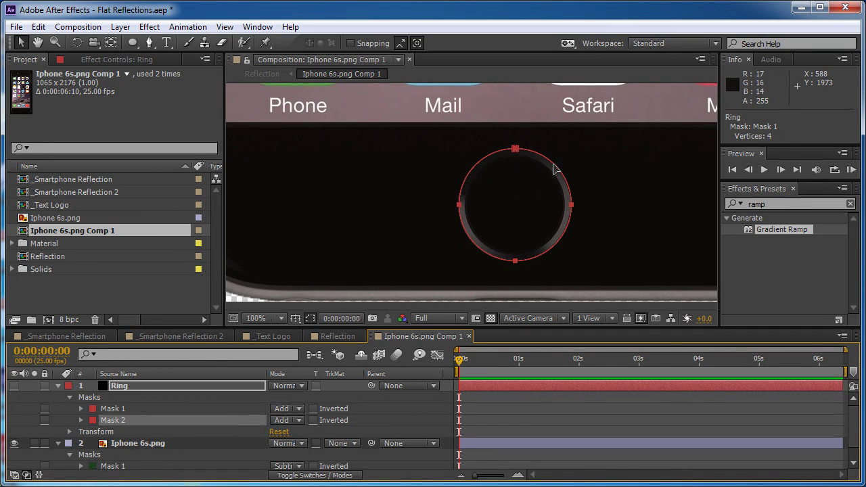
pyautogui.doubleClick(555, 168)
pyautogui.moveTo(573, 147); pyautogui.dragTo(569, 154)
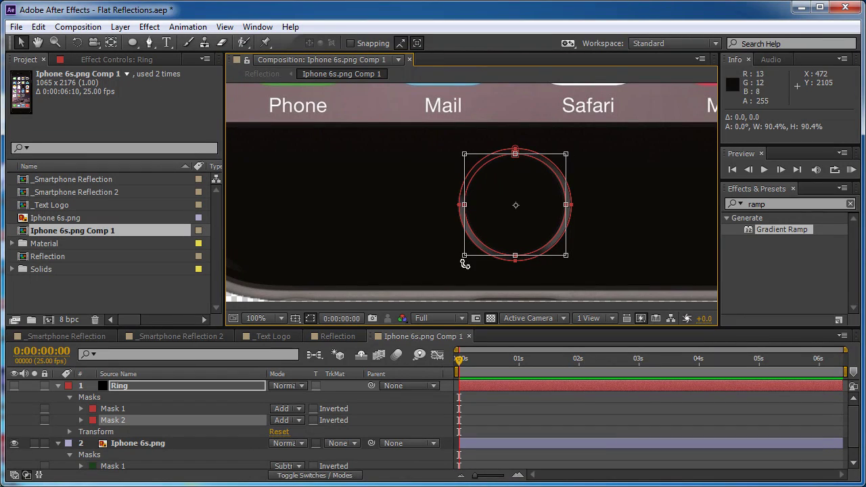
pyautogui.click(287, 420)
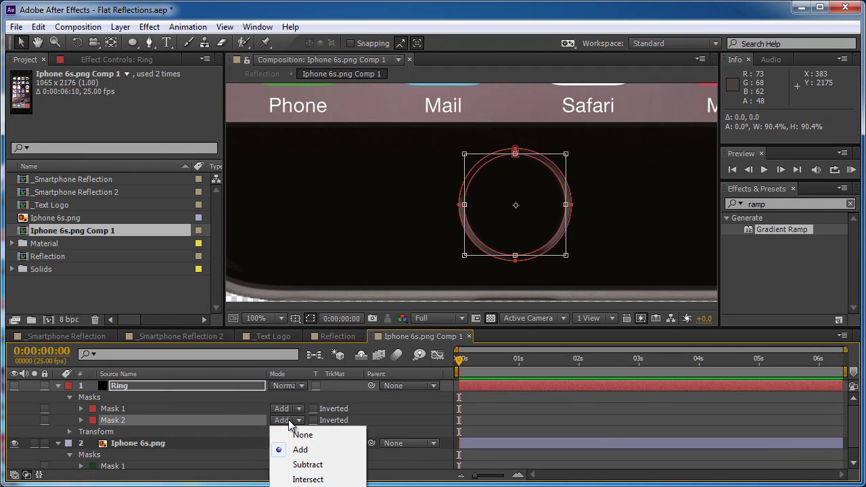
pyautogui.click(306, 465)
# Make the Ring layer visible and inspect how it covers the home button ring without the mask outlines
pyautogui.click(12, 388)
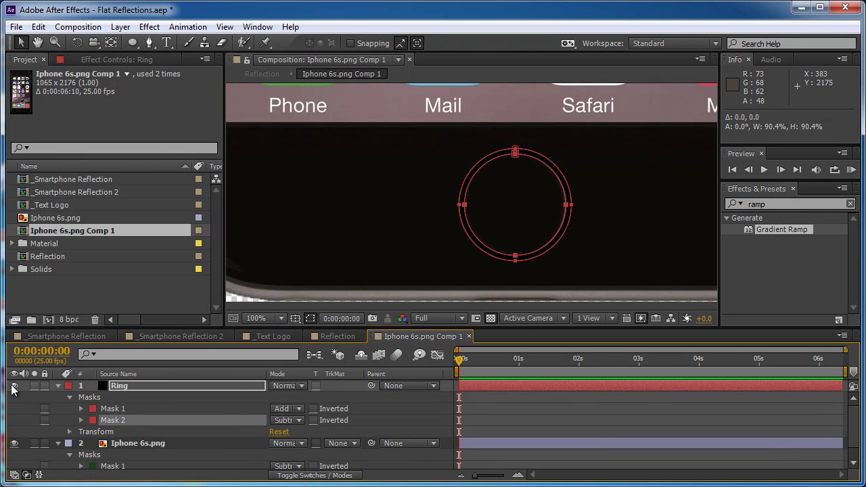
pyautogui.click(535, 191)
pyautogui.click(575, 196)
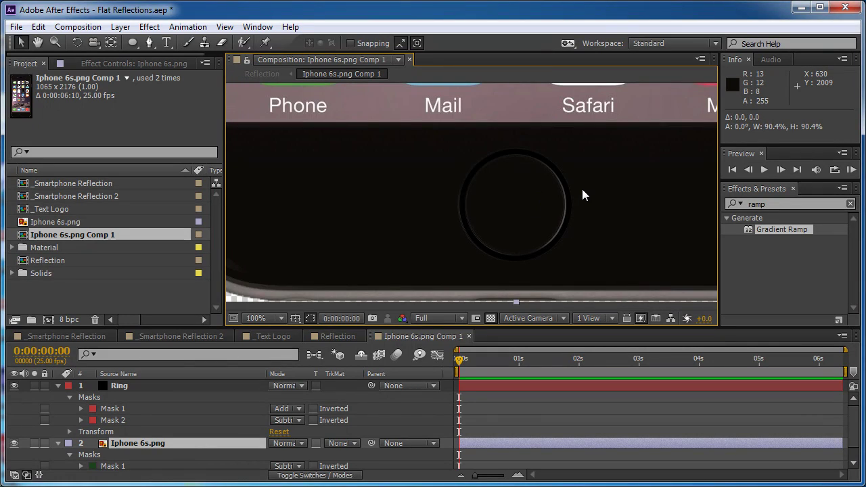
# Copy the Ring layer and paste it into the Reflection composition above Iphone 6s.png Comp 1
pyautogui.press(',')
pyautogui.click(181, 385)
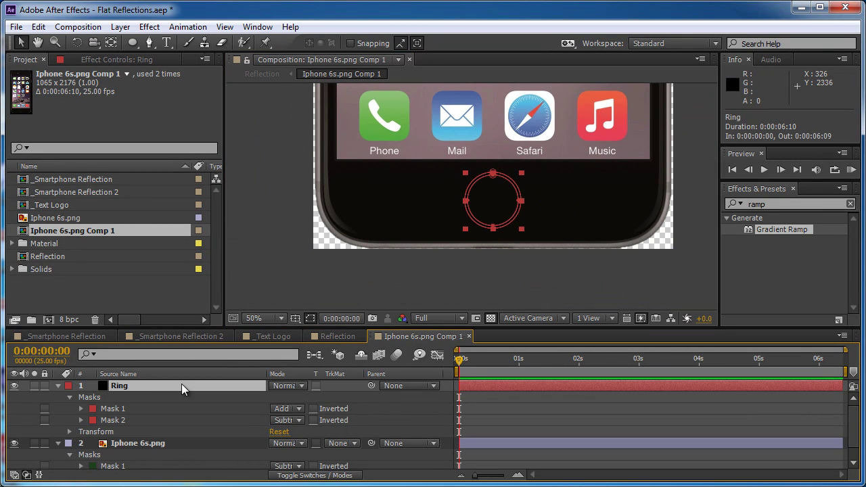
pyautogui.hotkey('ctrl', 'c')
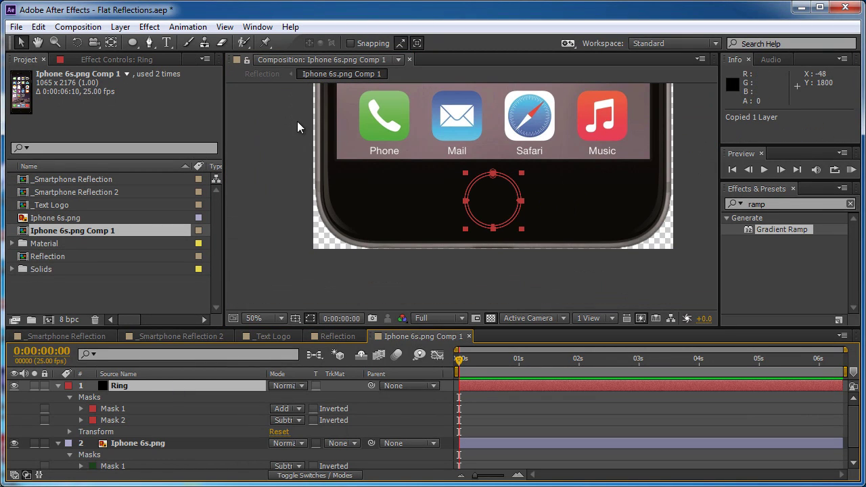
pyautogui.click(262, 74)
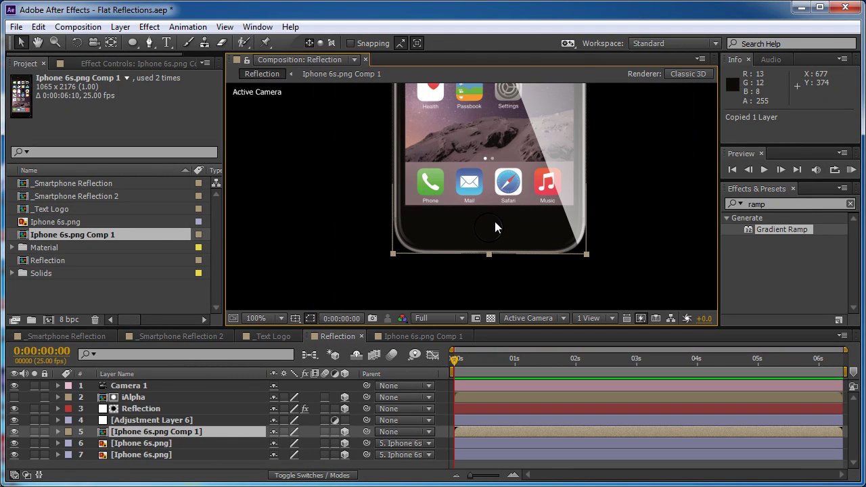
pyautogui.hotkey('ctrl', 'v')
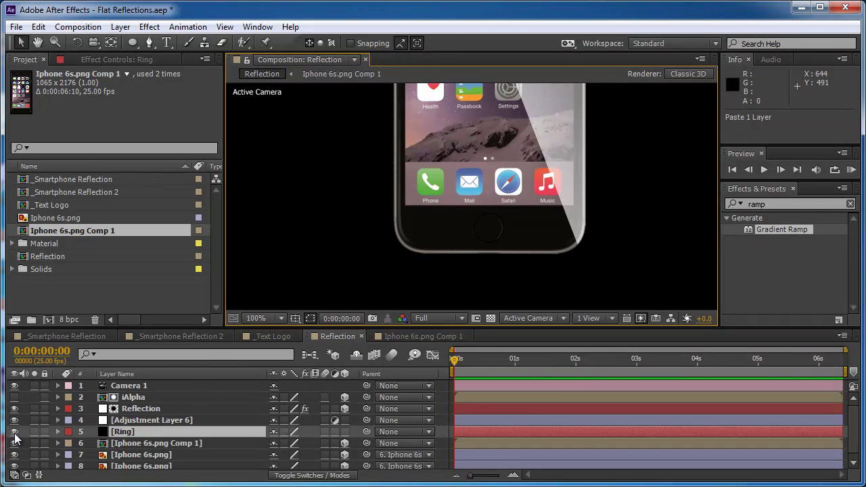
# Turn on the transparency grid and briefly solo the pasted Ring layer to check its shape
pyautogui.click(35, 432)
pyautogui.click(34, 432)
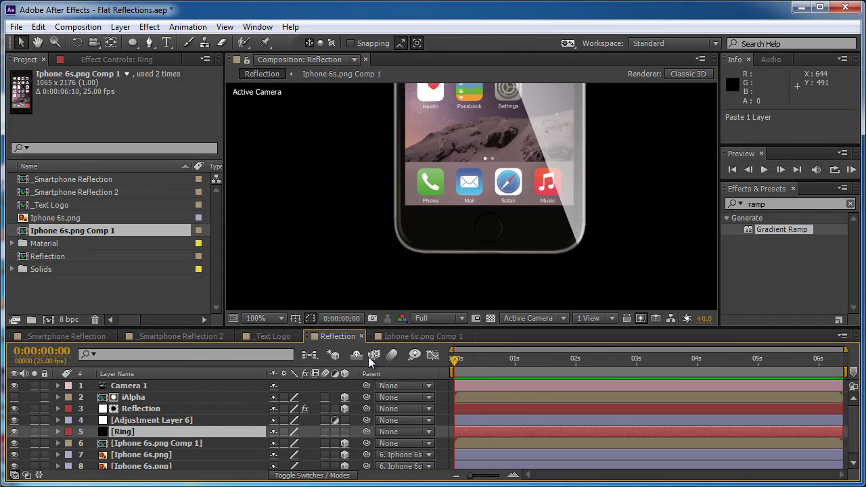
pyautogui.click(491, 318)
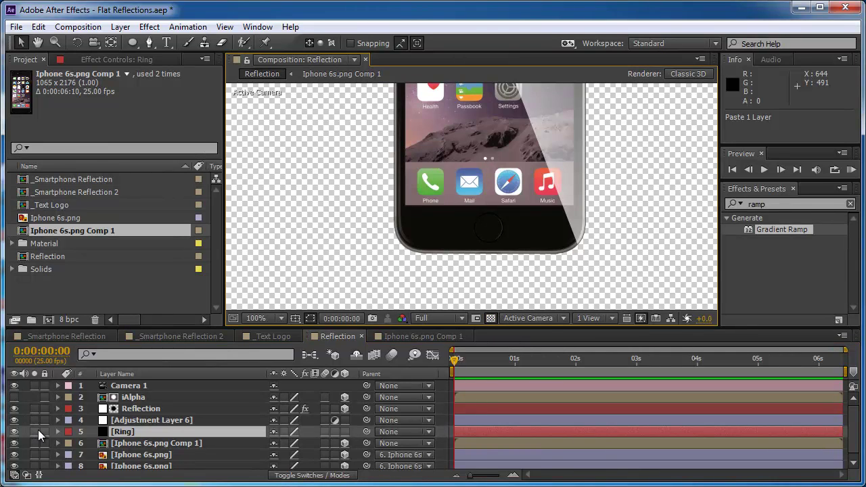
pyautogui.click(35, 431)
pyautogui.click(34, 429)
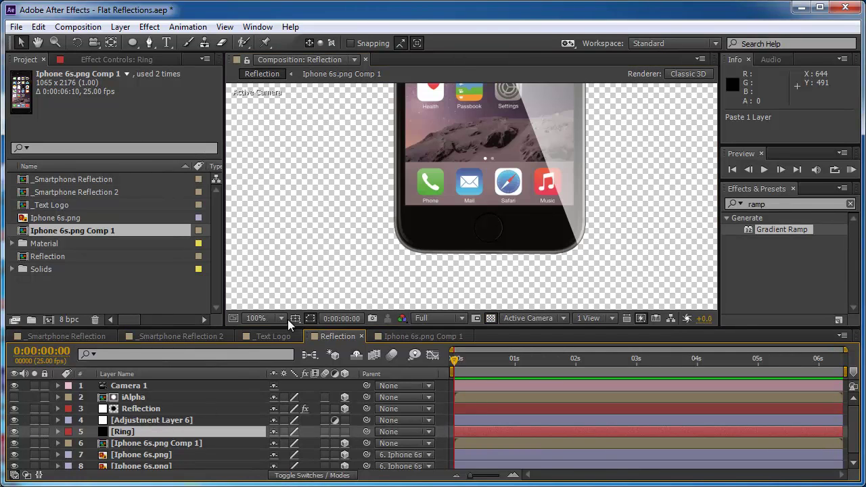
# Make the Ring layer 3D and parent it to the Iphone 6s.png Comp 1 layer
pyautogui.click(343, 433)
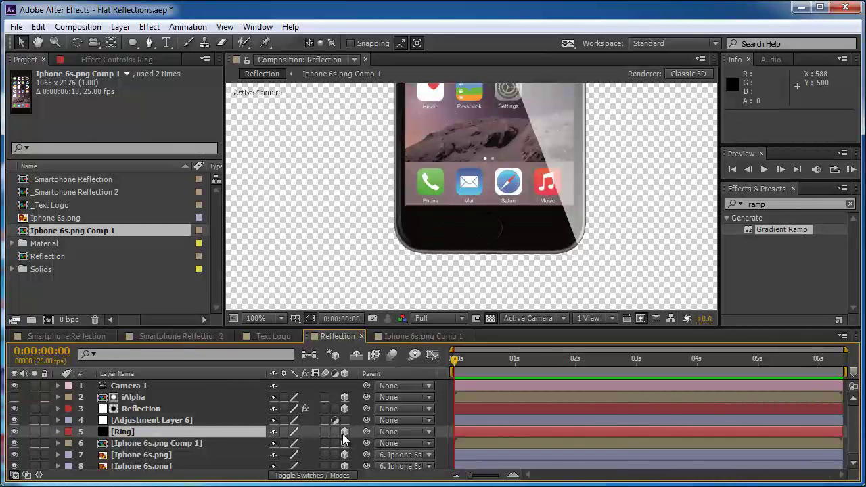
pyautogui.click(245, 431)
pyautogui.moveTo(368, 431); pyautogui.dragTo(150, 445)
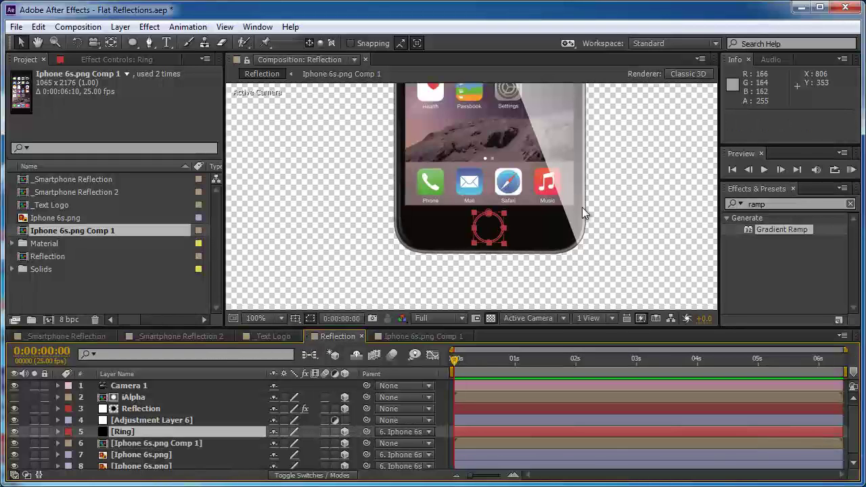
# Apply Gradient Ramp to the Ring layer and move the end of the ramp to about 532.5, 2113.2 at the ring's lower edge
pyautogui.press('.')
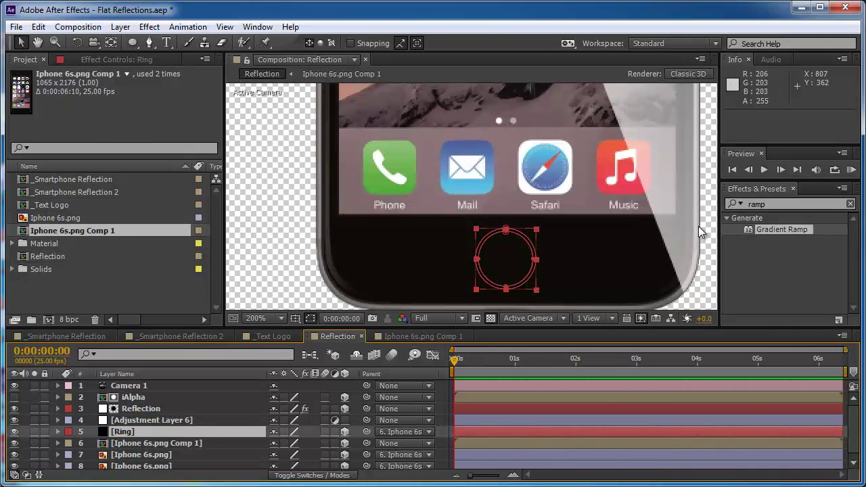
pyautogui.doubleClick(777, 229)
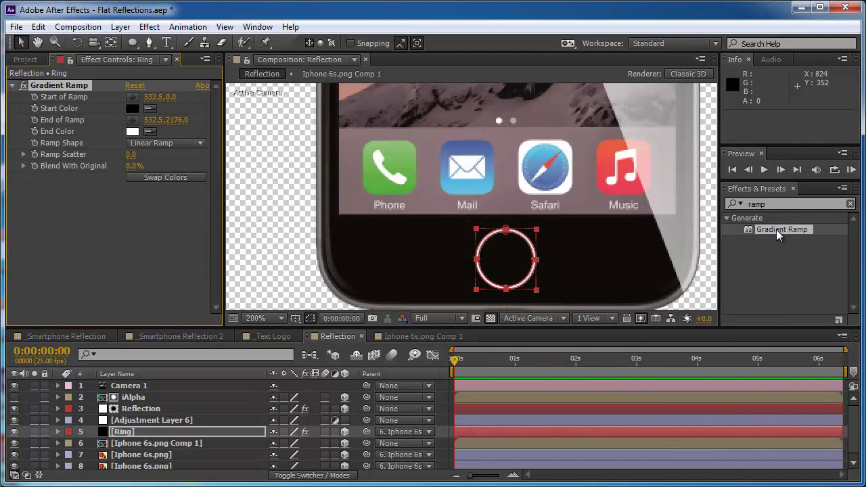
pyautogui.press(',')
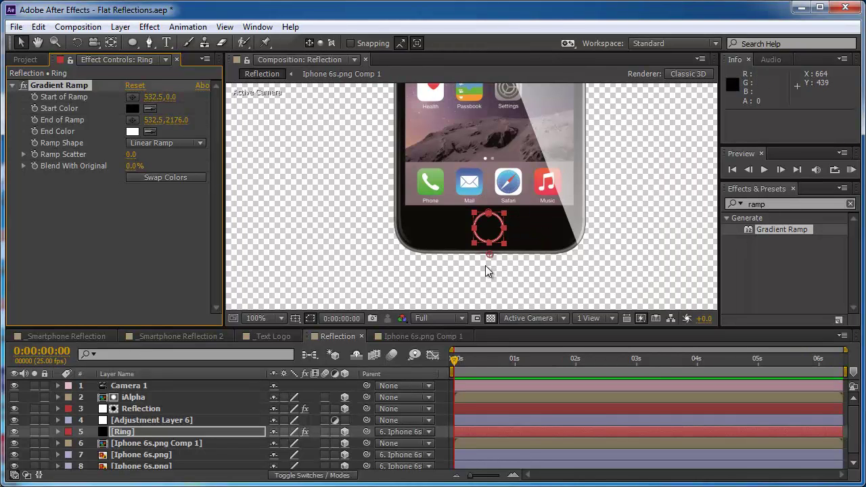
pyautogui.press('.')
pyautogui.moveTo(505, 243); pyautogui.dragTo(511, 228)
pyautogui.press(',')
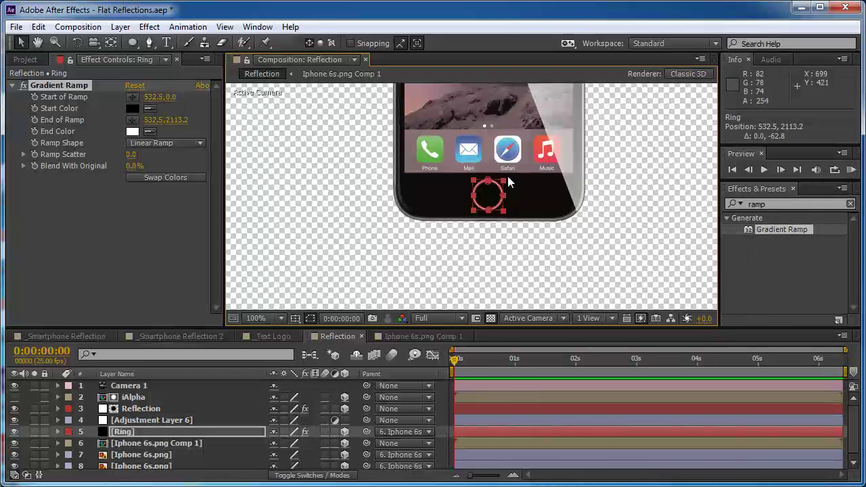
# Move the start of the ramp down to the ring's upper edge, at about 532.6, 1949.4
pyautogui.scroll(5, 539, 246)
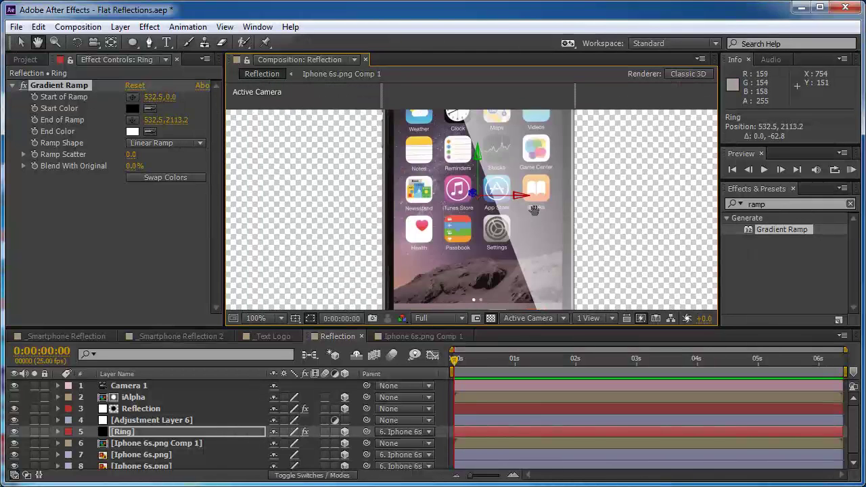
pyautogui.press(',')
pyautogui.moveTo(477, 96); pyautogui.dragTo(490, 271)
pyautogui.scroll(4, 490, 271)
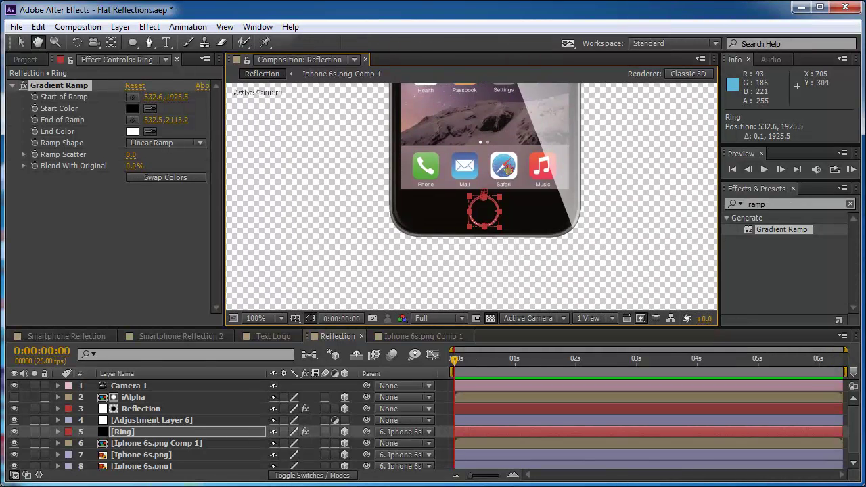
pyautogui.moveTo(497, 189); pyautogui.dragTo(497, 197)
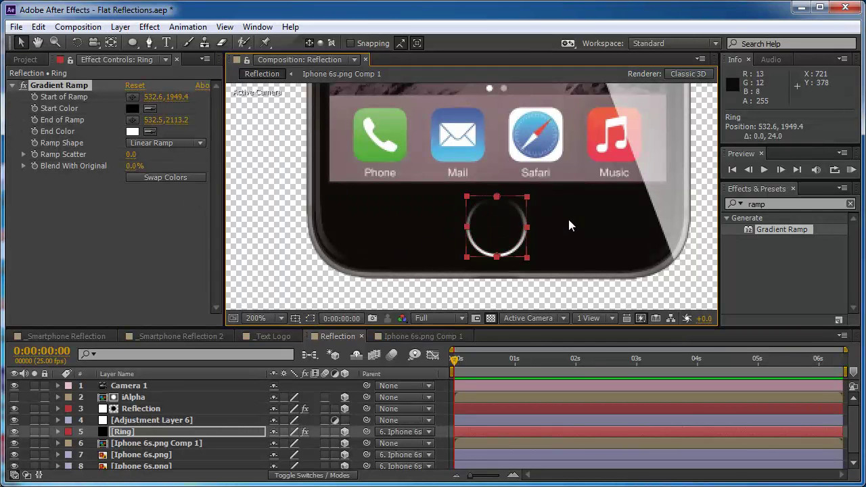
# Apply Colorama to the Ring layer and set its output cycle preset palette to Solarize Grey
pyautogui.click(729, 206)
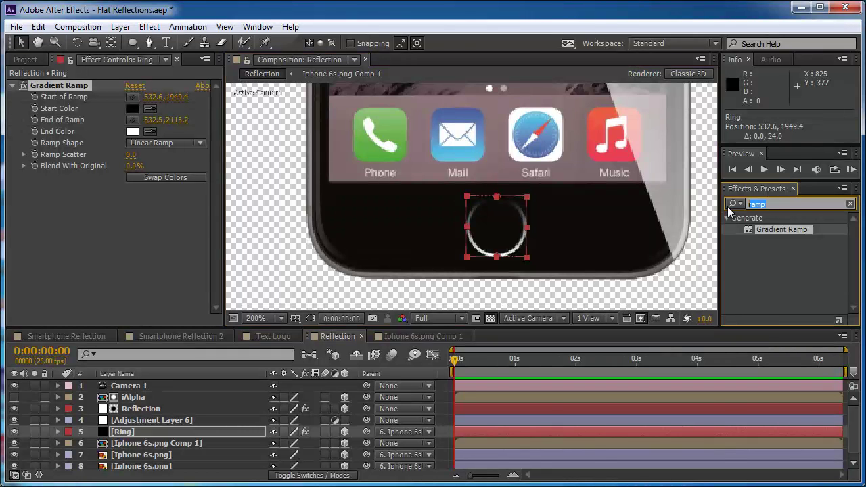
pyautogui.write('coloram')
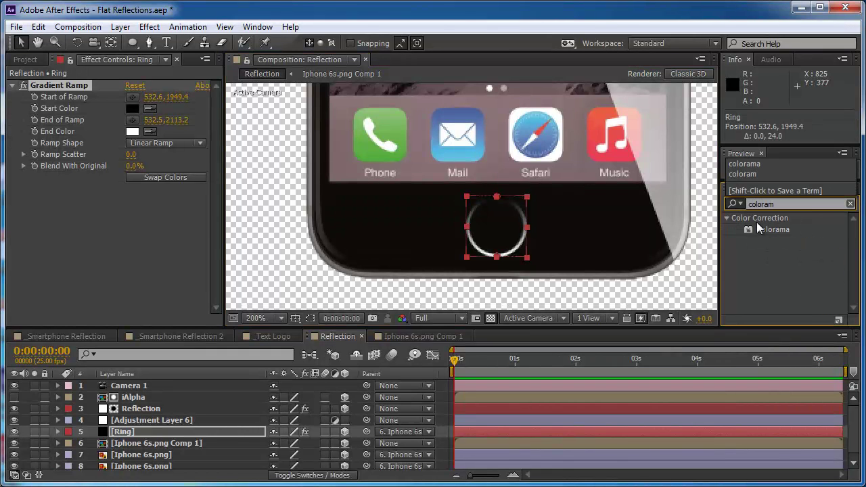
pyautogui.doubleClick(758, 228)
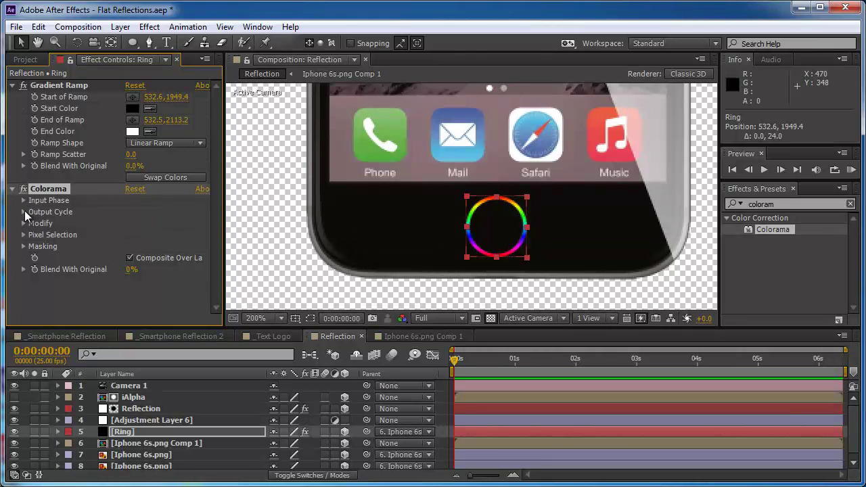
pyautogui.click(24, 213)
pyautogui.click(162, 143)
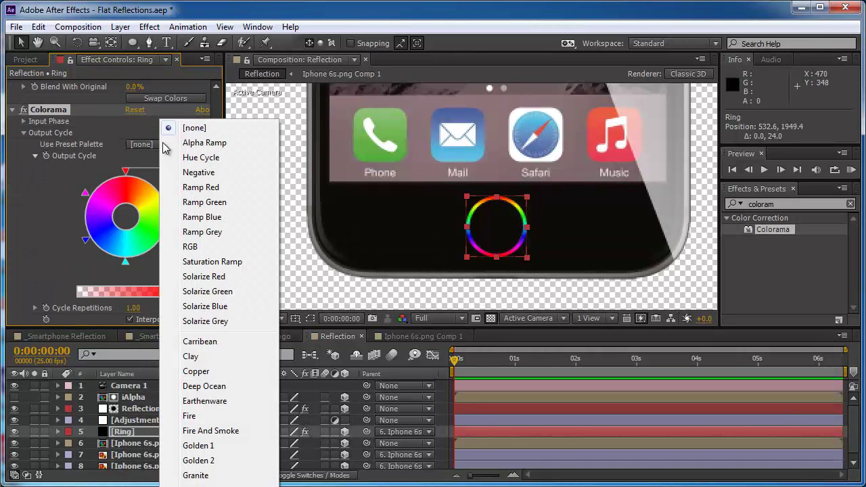
pyautogui.click(205, 322)
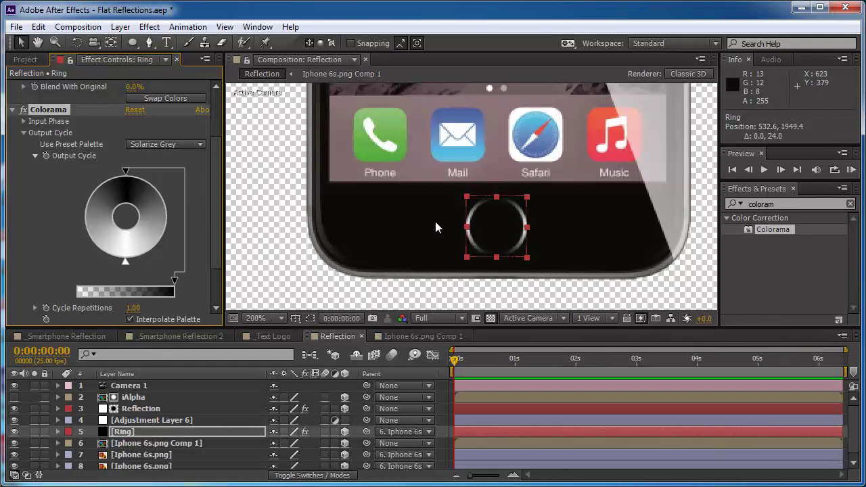
# Move the Gradient Ramp points inward on the ring, with the start at about 534.5, 1969.8 and the end at about 534.4, 2105.8
pyautogui.scroll(3, 41, 198)
pyautogui.click(58, 87)
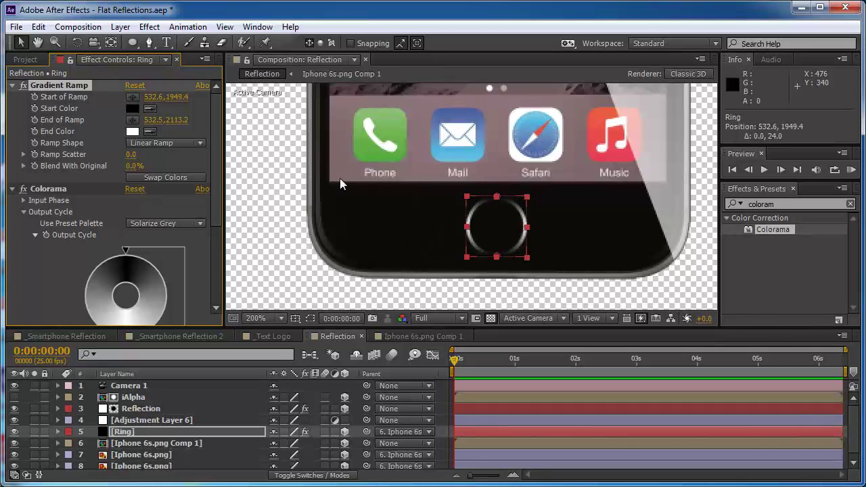
pyautogui.moveTo(497, 199); pyautogui.dragTo(497, 207)
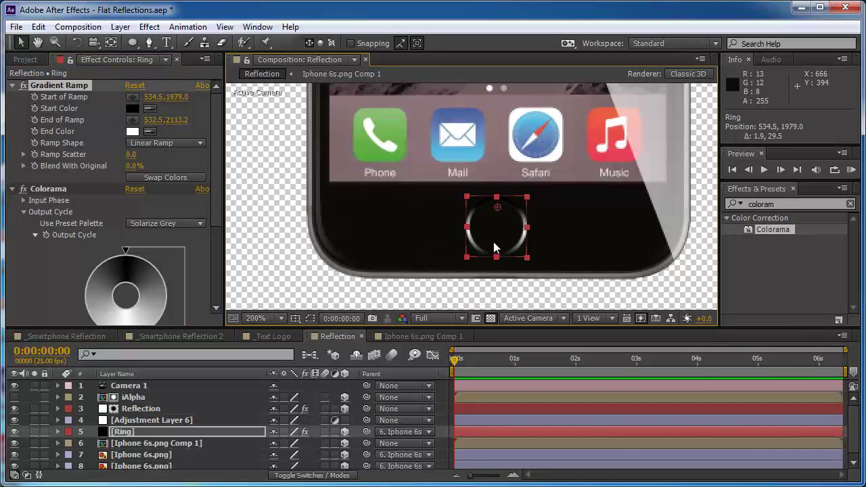
pyautogui.moveTo(497, 260); pyautogui.dragTo(498, 260)
pyautogui.moveTo(499, 211); pyautogui.dragTo(498, 206)
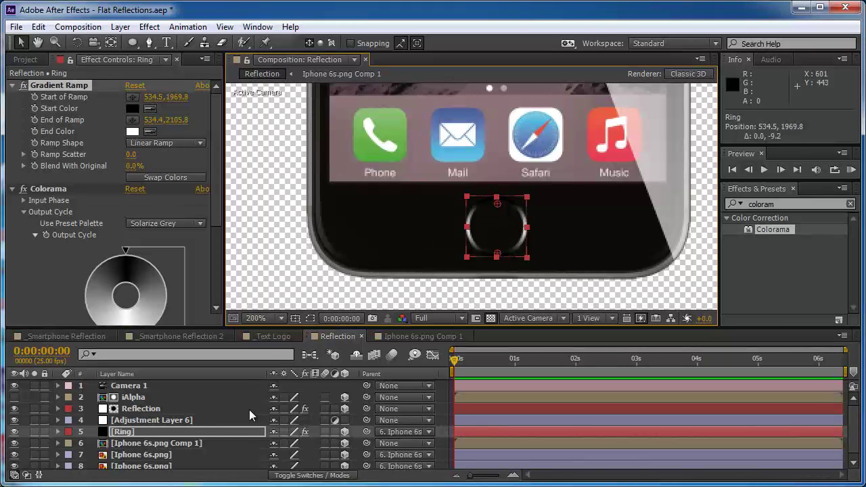
# Orbit Camera 1 to about 662.9, 568.5, -2661.5 so the light reflection sweeps across the home button
pyautogui.click(209, 431)
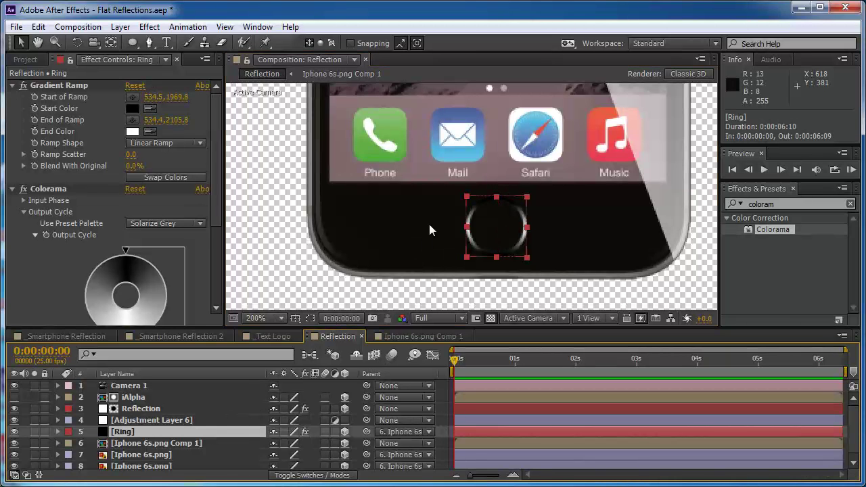
pyautogui.press('c')
pyautogui.moveTo(433, 220); pyautogui.dragTo(474, 219)
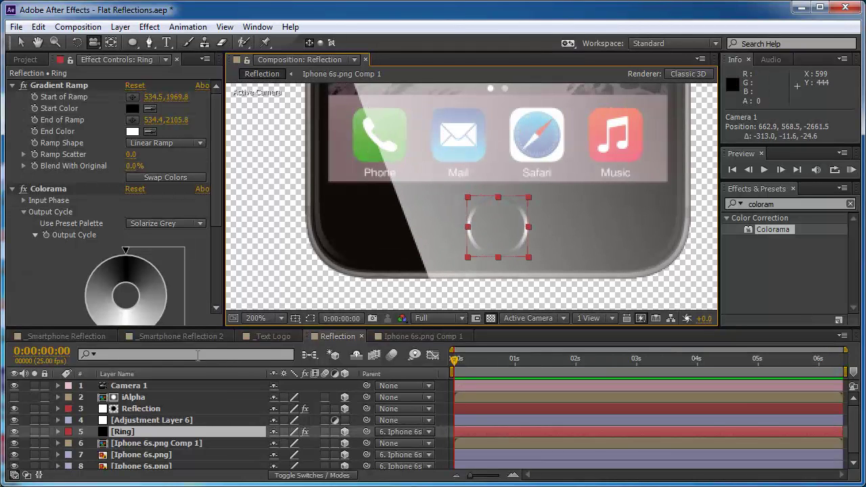
# Find the Transform effect and apply it to the Ring layer after Colorama
pyautogui.scroll(-4, 132, 226)
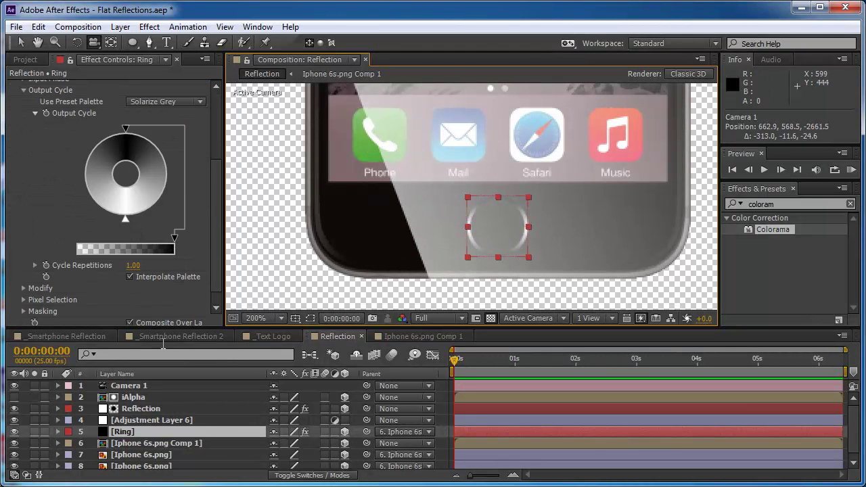
pyautogui.click(137, 436)
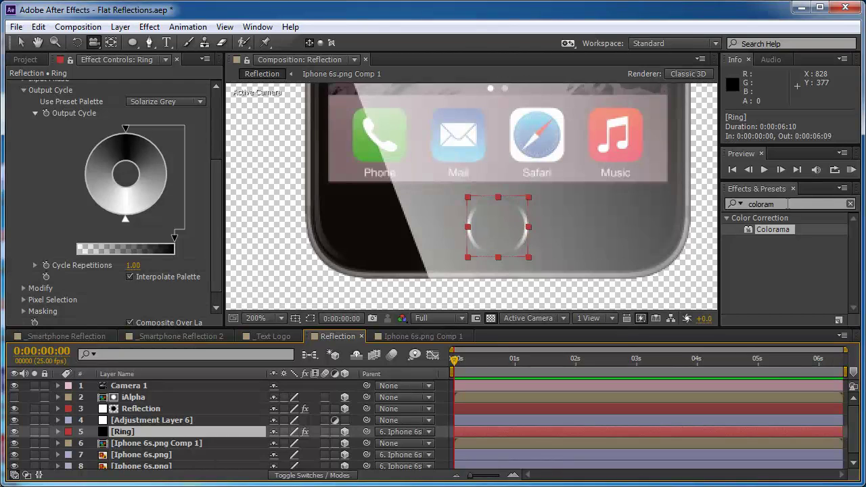
pyautogui.click(747, 205)
pyautogui.write('tran')
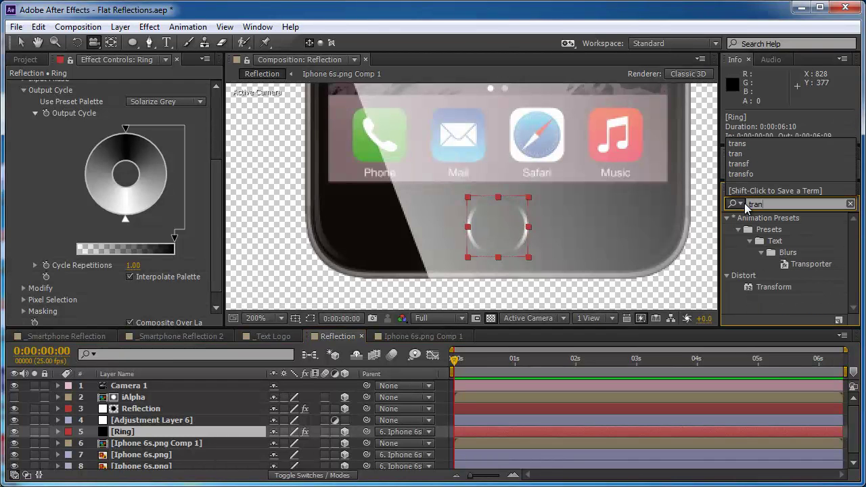
pyautogui.moveTo(766, 286); pyautogui.dragTo(166, 431)
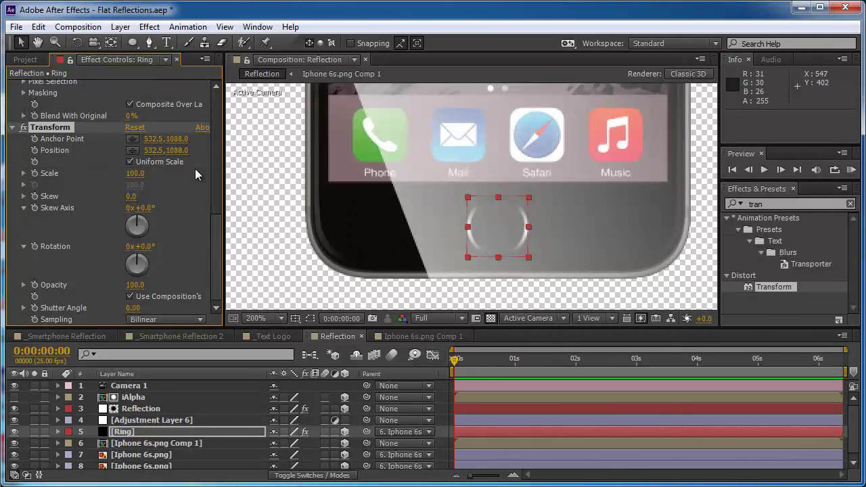
# Solo the Ring layer without the transparency grid and move the Transform effect's anchor point to the ring's center, about 532.6, 2033.7
pyautogui.press(',')
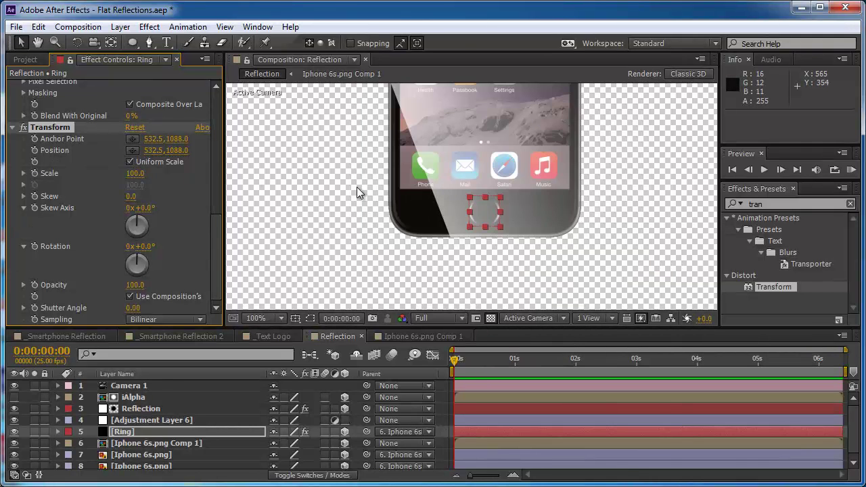
pyautogui.click(34, 431)
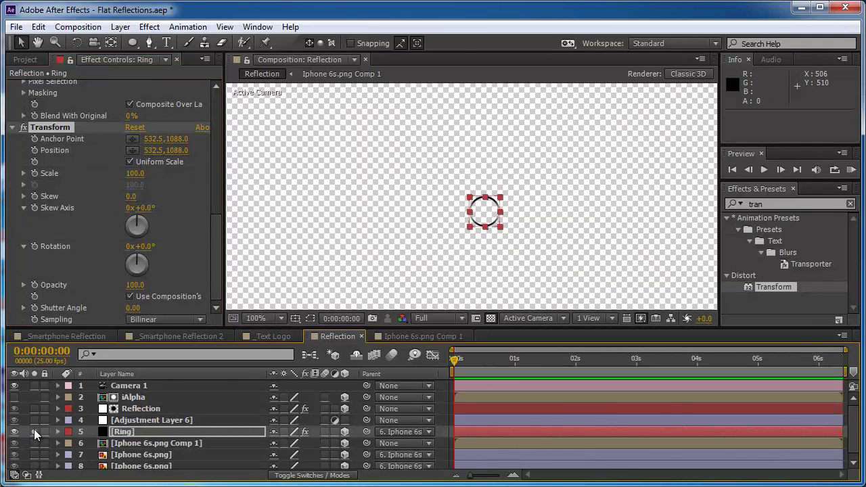
pyautogui.click(490, 319)
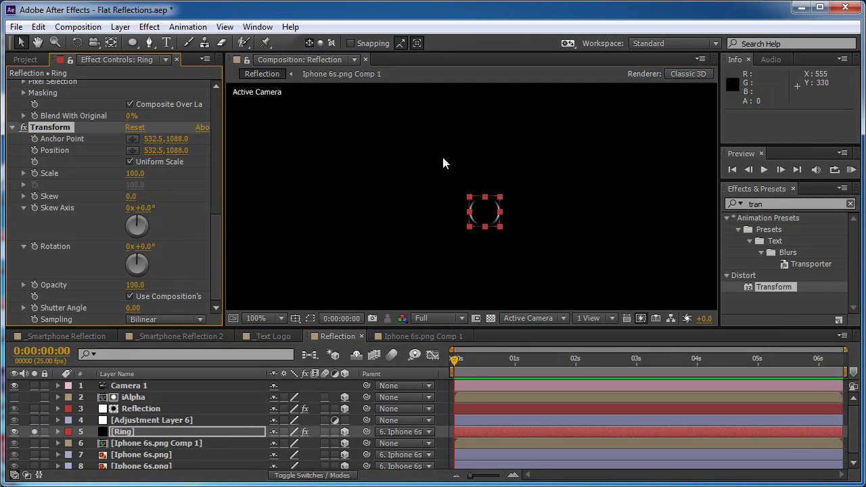
pyautogui.press(',')
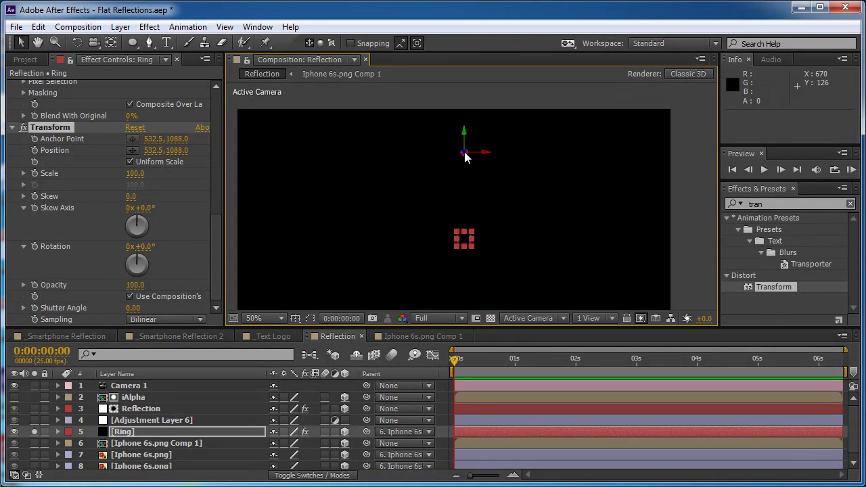
pyautogui.moveTo(465, 156); pyautogui.dragTo(467, 239)
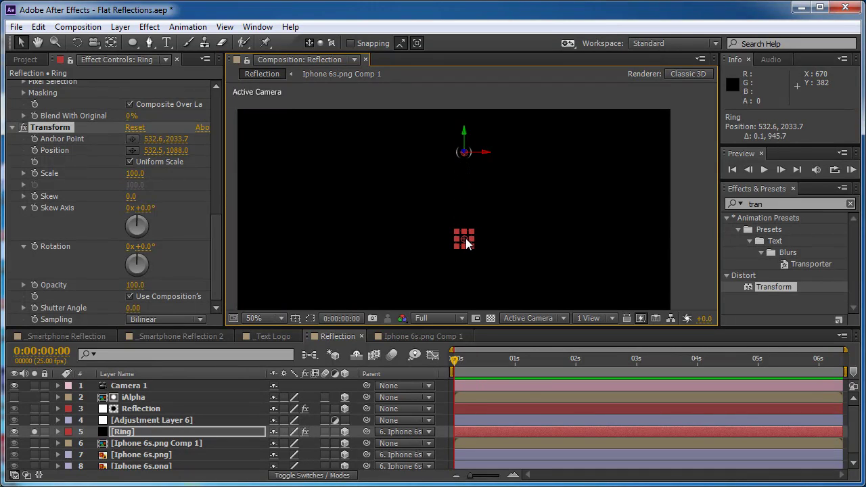
# Try to align the Transform effect's Position with the ring's center by hand, at about 549.2, 2041.1
pyautogui.moveTo(463, 156); pyautogui.dragTo(464, 238)
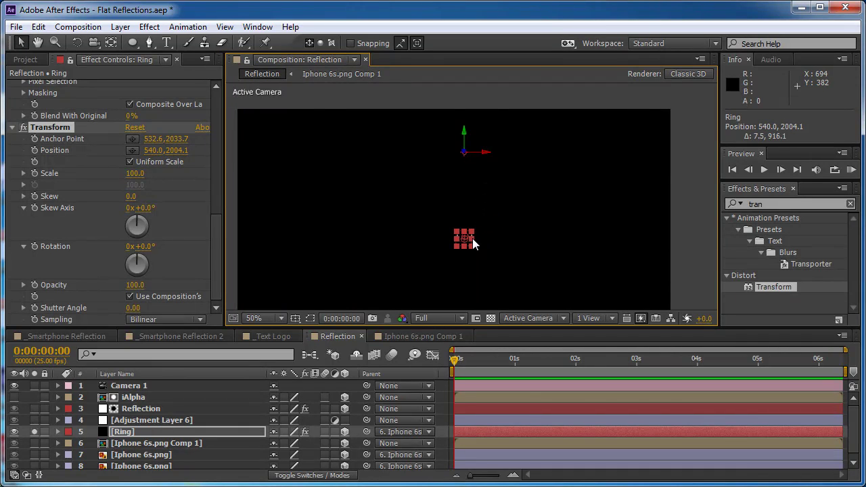
pyautogui.scroll(2, 472, 238)
pyautogui.press('h')
pyautogui.moveTo(473, 298); pyautogui.dragTo(473, 252)
pyautogui.press('v')
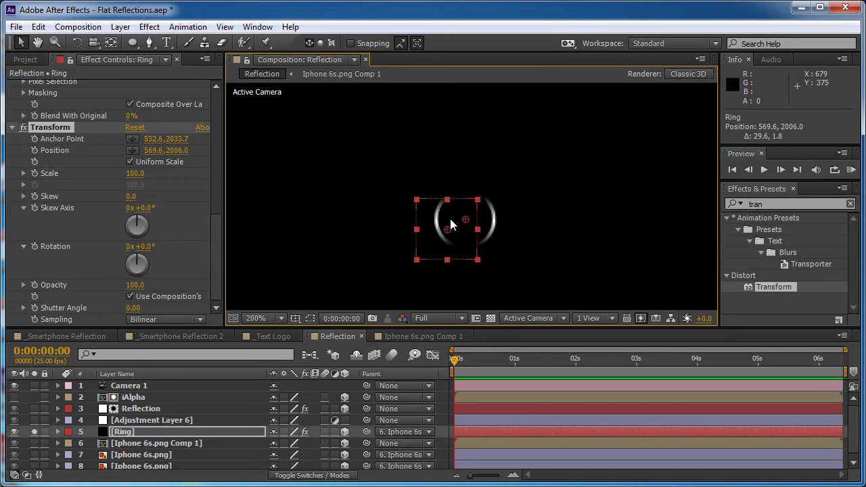
pyautogui.moveTo(450, 219)
pyautogui.mouseDown()
pyautogui.moveTo(461, 239)
pyautogui.moveTo(453, 231)
pyautogui.mouseUp()
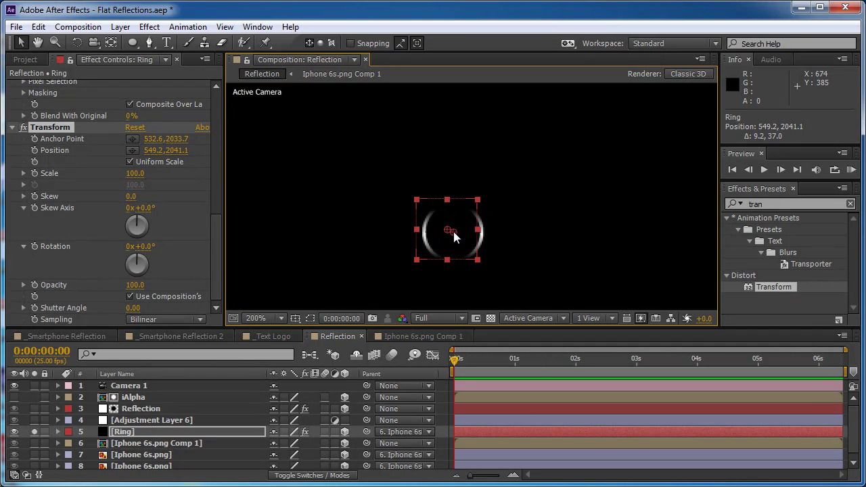
# Link the Transform effect's Position to its Anchor Point with the expression effect("Transform")("Anchor Point")
pyautogui.keyDown('alt'); pyautogui.click(34, 150); pyautogui.keyUp('alt')
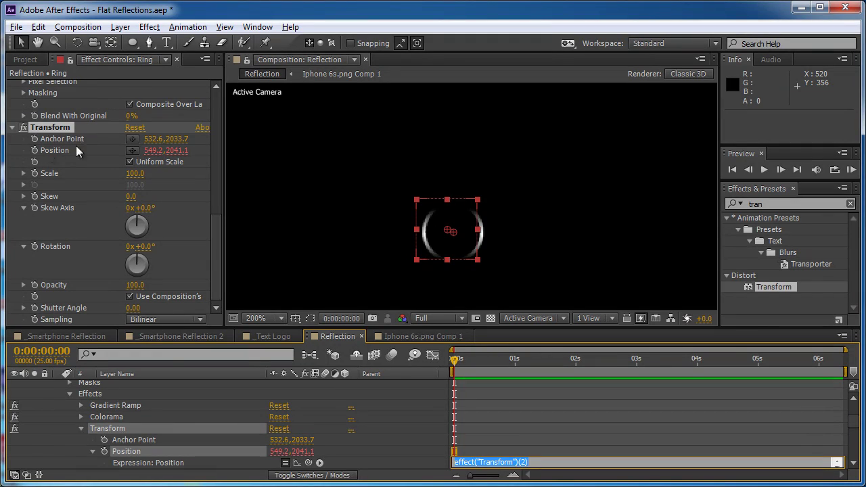
pyautogui.moveTo(308, 463); pyautogui.dragTo(160, 438)
pyautogui.click(230, 419)
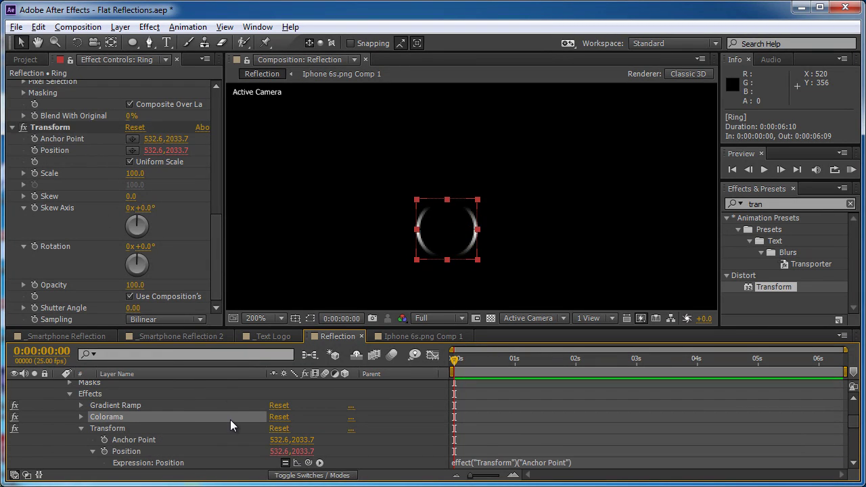
# Fine-tune the Transform effect's Anchor Point on the ring's center to about 530.7, 2033.7
pyautogui.click(59, 127)
pyautogui.moveTo(154, 139)
pyautogui.mouseDown()
pyautogui.moveTo(142, 144)
pyautogui.moveTo(159, 139)
pyautogui.moveTo(142, 136)
pyautogui.mouseUp()
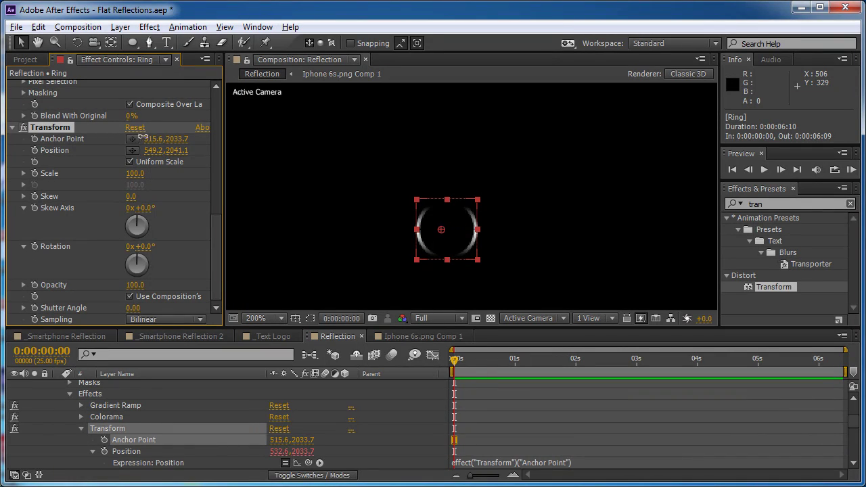
pyautogui.hotkey('ctrl', 'z')
pyautogui.press('.')
pyautogui.press('h')
pyautogui.moveTo(454, 247); pyautogui.dragTo(438, 221)
pyautogui.press('v')
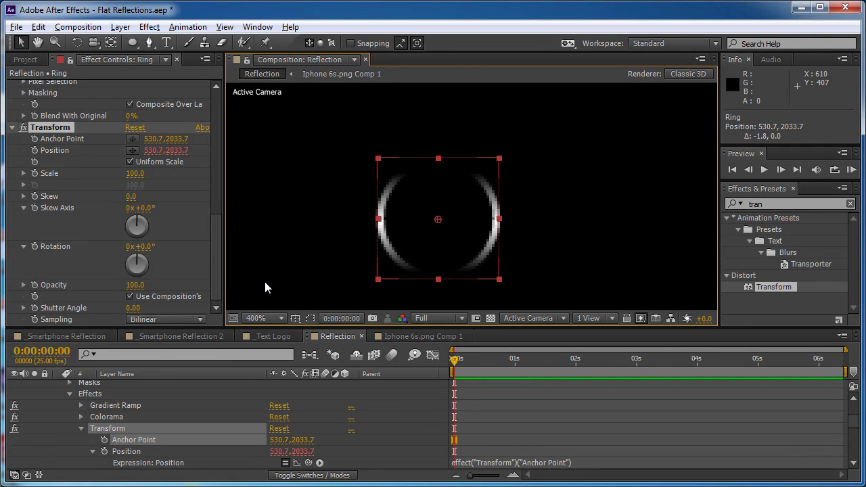
# Test rotating the ring with the Transform effect's Rotation and undo the change
pyautogui.moveTo(149, 250); pyautogui.dragTo(135, 254)
pyautogui.hotkey('ctrl', 'z')
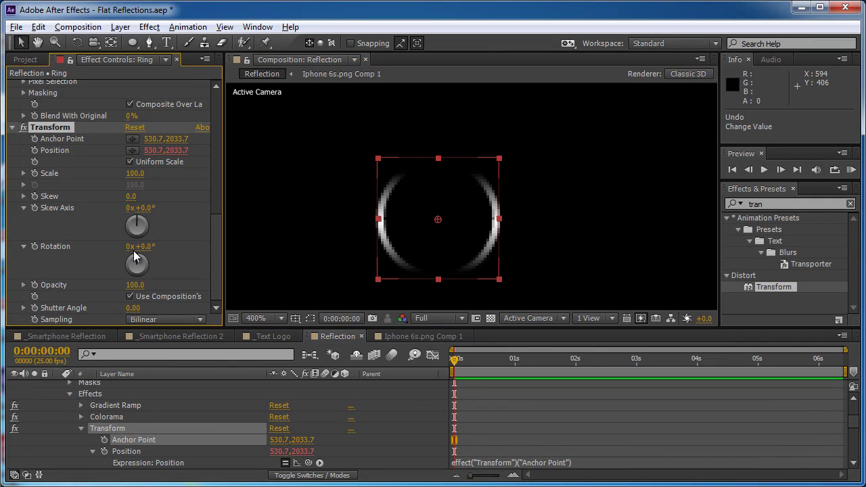
pyautogui.scroll(2, 119, 256)
pyautogui.click(26, 130)
pyautogui.scroll(-2, 25, 130)
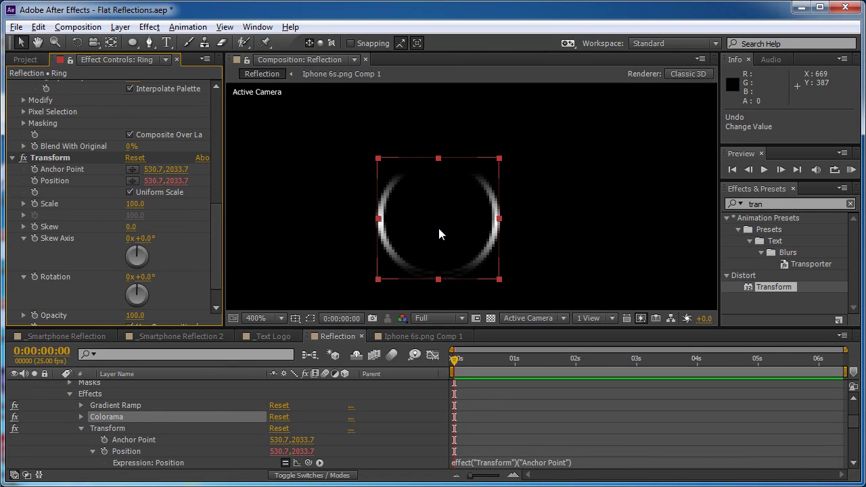
pyautogui.press(',')
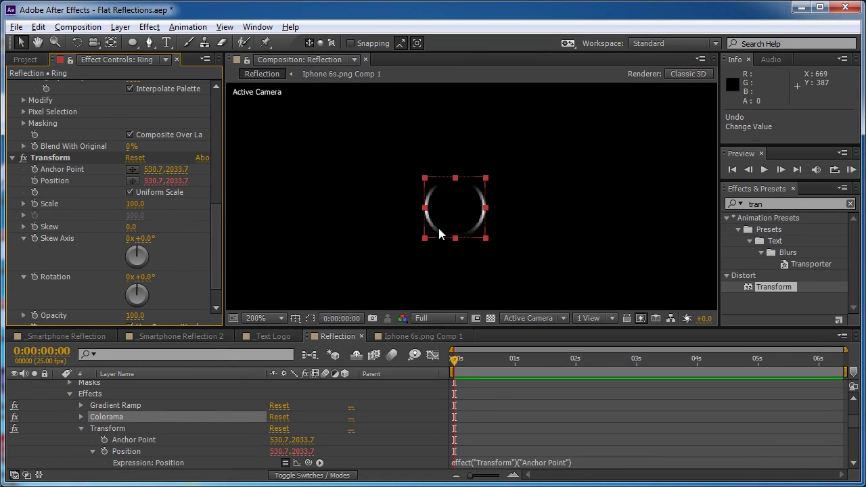
# Add an expression to the Transform effect's Rotation using the Vector Math function lookAt(fromPoint, atPoint)
pyautogui.keyDown('alt'); pyautogui.click(35, 278); pyautogui.keyUp('alt')
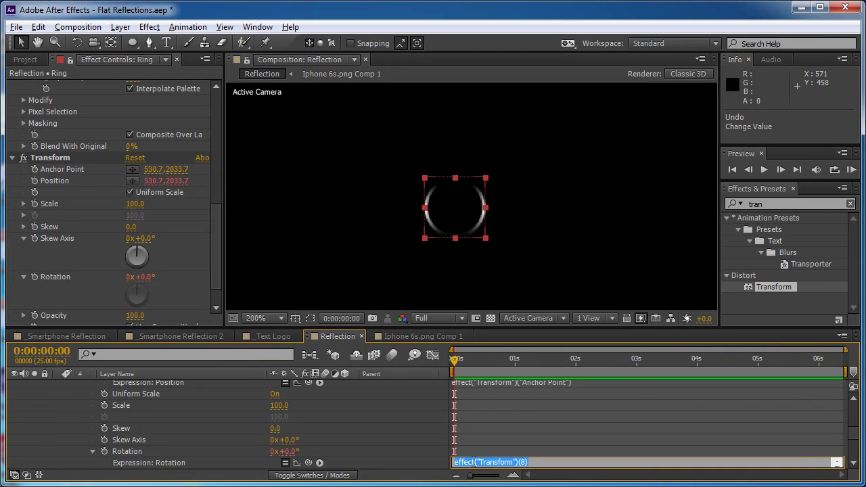
pyautogui.click(320, 463)
pyautogui.moveTo(383, 220)
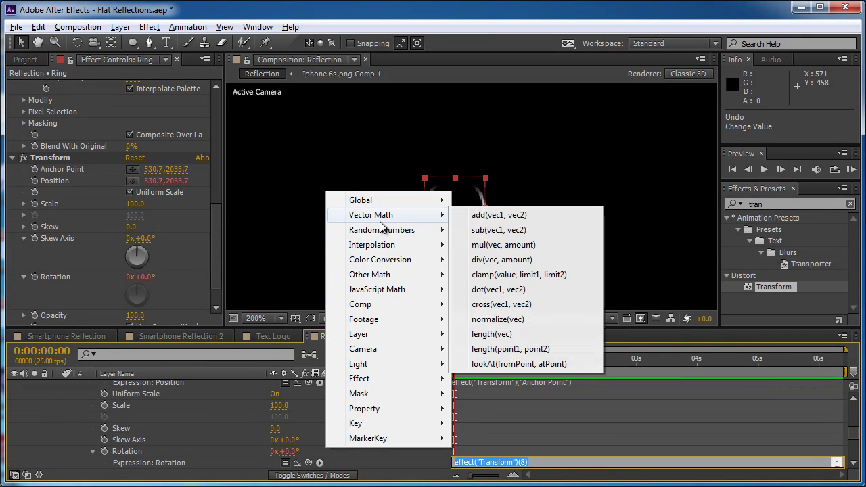
pyautogui.click(532, 365)
pyautogui.moveTo(478, 462); pyautogui.dragTo(536, 462)
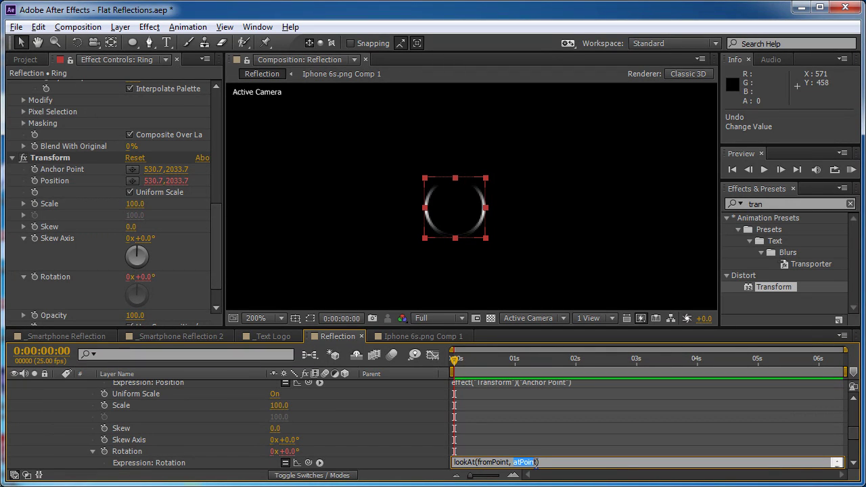
pyautogui.click(499, 436)
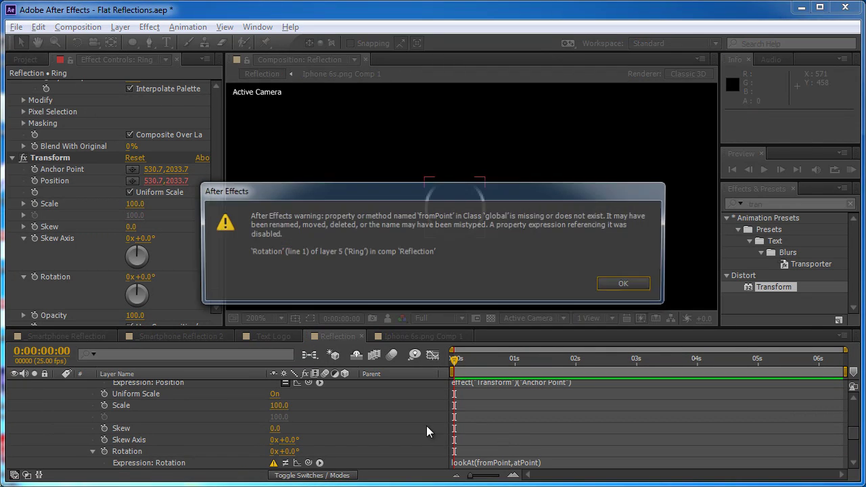
pyautogui.click(626, 285)
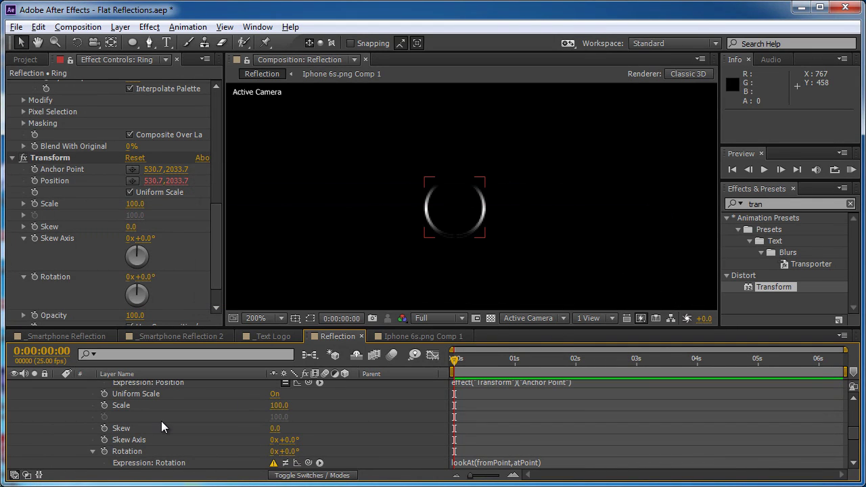
# Show Camera 1's Position together with the Ring layer's Position and effect expressions in a maximized timeline
pyautogui.scroll(10, 161, 421)
pyautogui.click(158, 429)
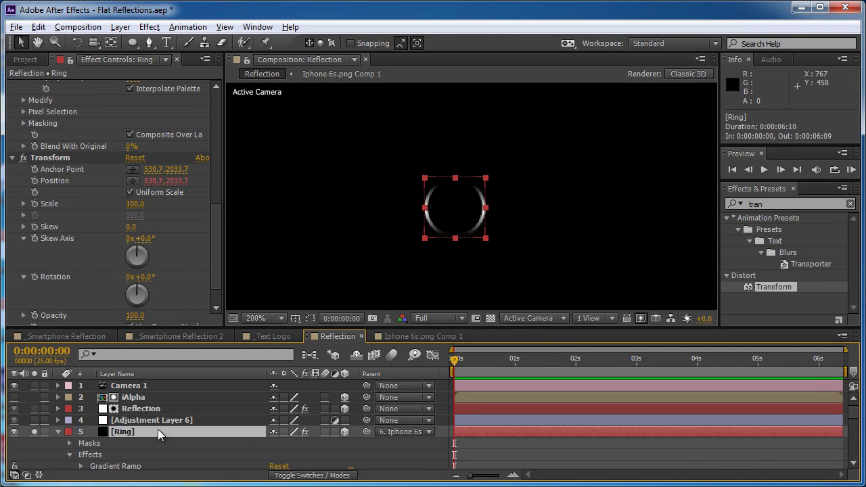
pyautogui.keyDown('ctrl'); pyautogui.click(147, 384); pyautogui.keyUp('ctrl')
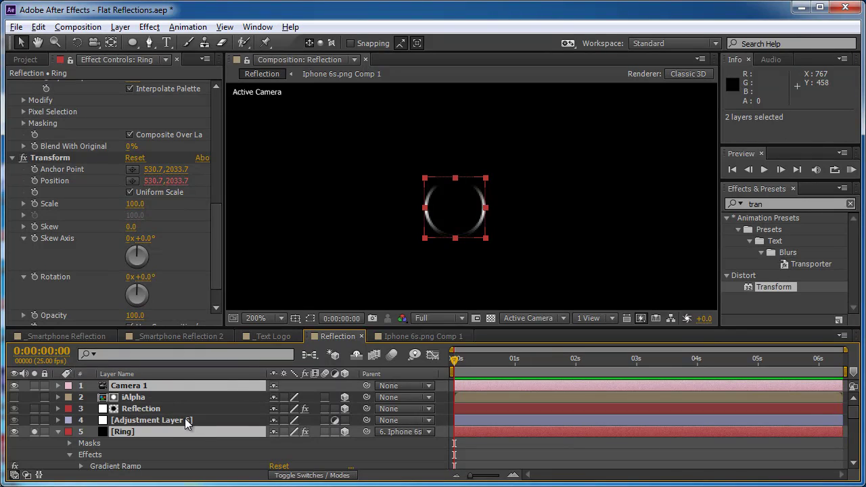
pyautogui.press('p')
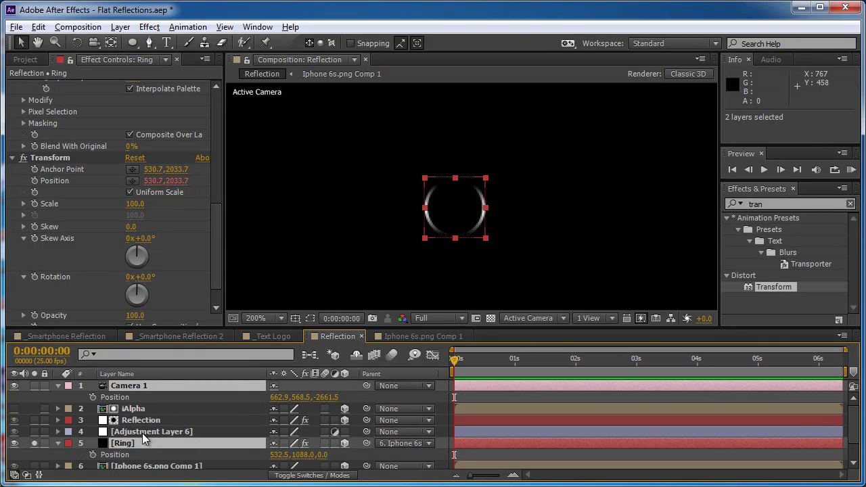
pyautogui.press('u')
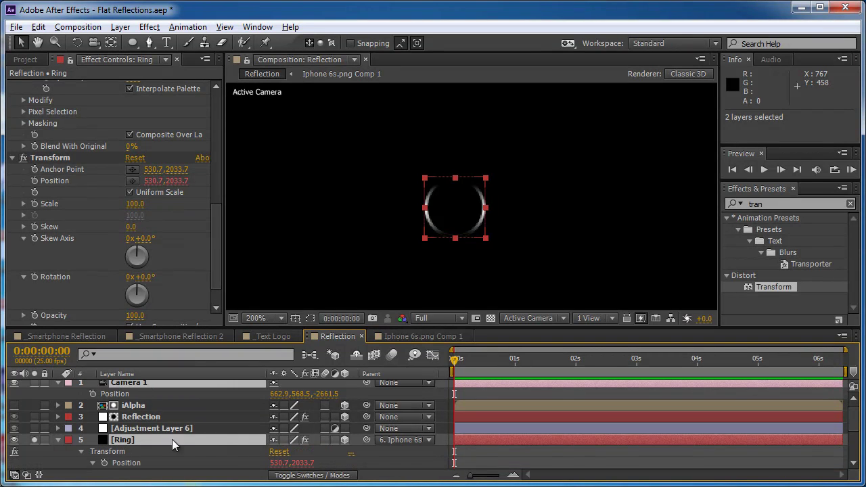
pyautogui.press('e')
pyautogui.press('e')
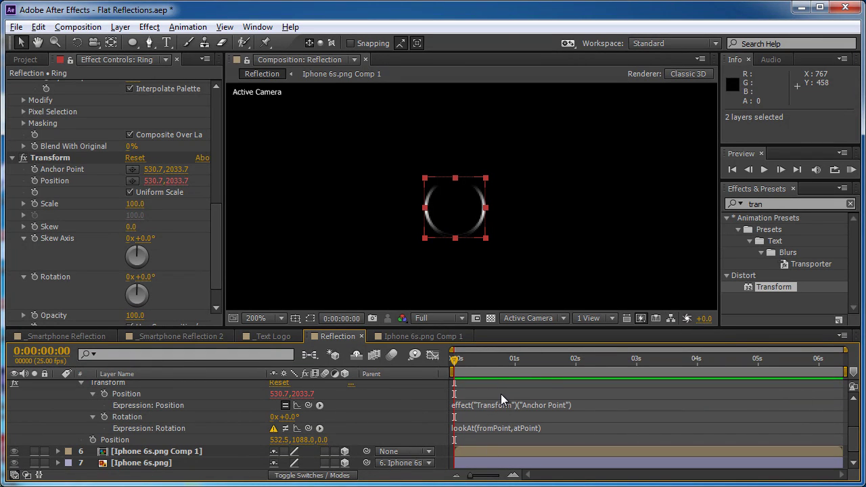
pyautogui.press('`')
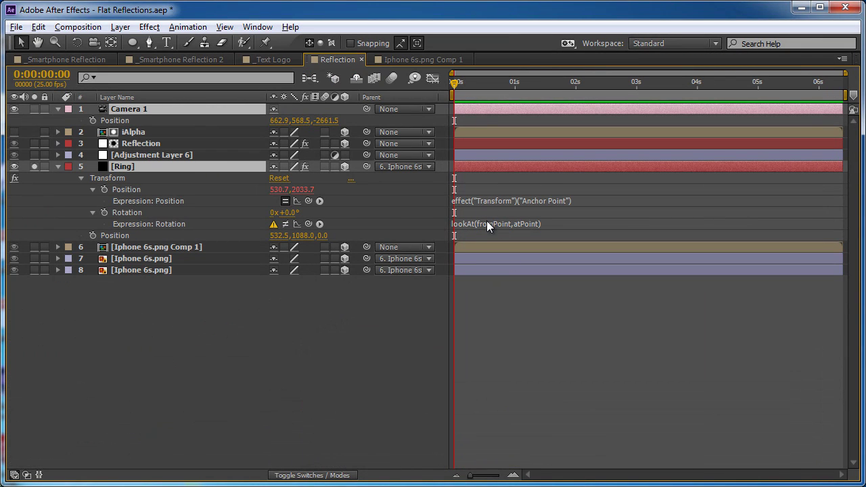
# In the Rotation expression, replace fromPoint with the Transform effect's Position and atPoint with Camera 1's Position
pyautogui.click(486, 224)
pyautogui.click(478, 223)
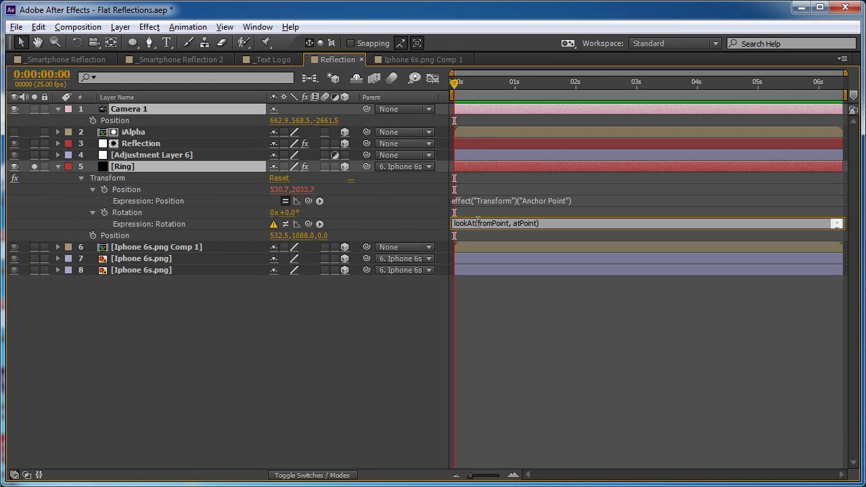
pyautogui.moveTo(485, 222); pyautogui.dragTo(504, 222)
pyautogui.moveTo(308, 224); pyautogui.dragTo(134, 193)
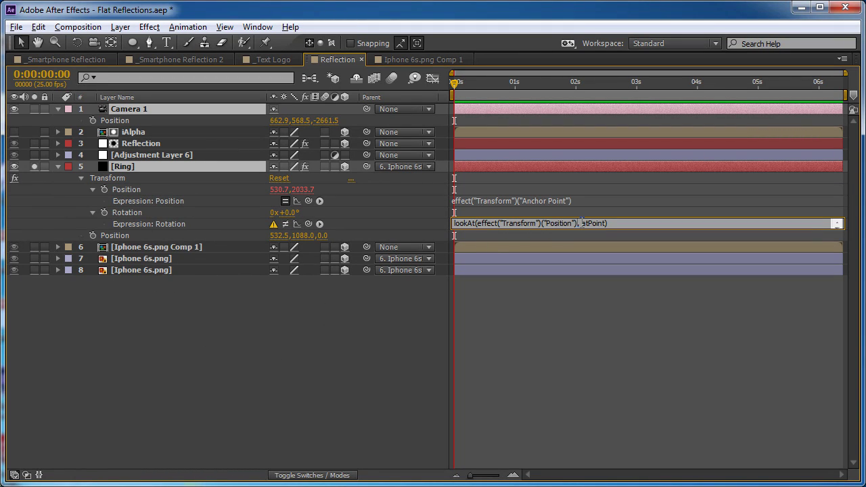
pyautogui.moveTo(582, 225); pyautogui.dragTo(604, 225)
pyautogui.moveTo(308, 224); pyautogui.dragTo(118, 122)
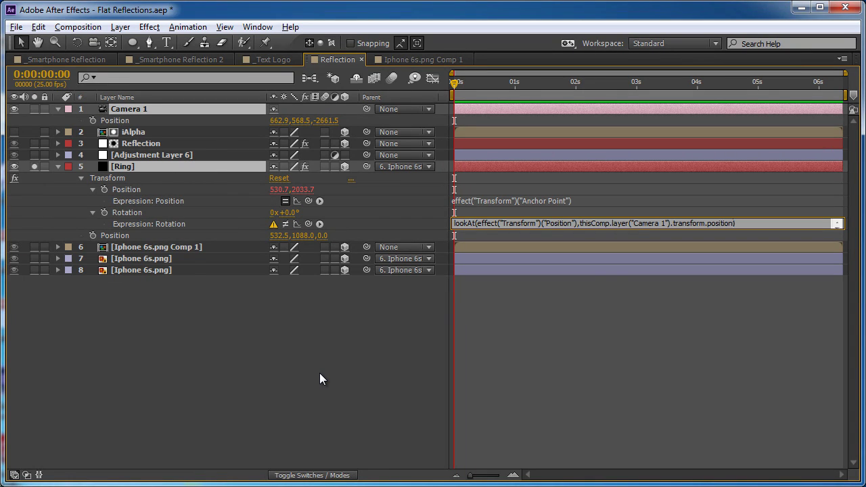
pyautogui.click(319, 373)
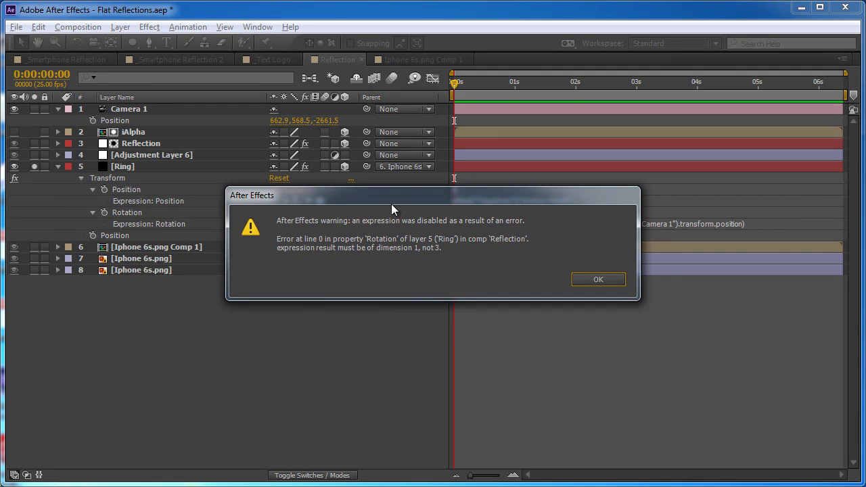
pyautogui.press('Return')
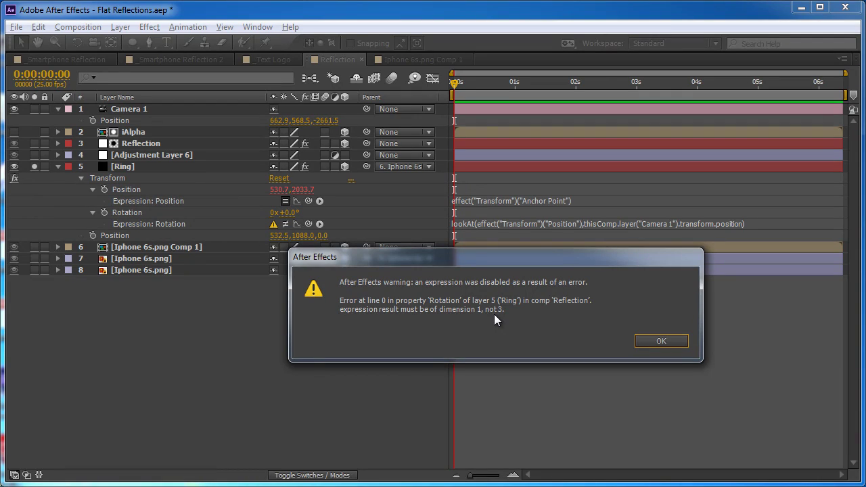
pyautogui.click(664, 341)
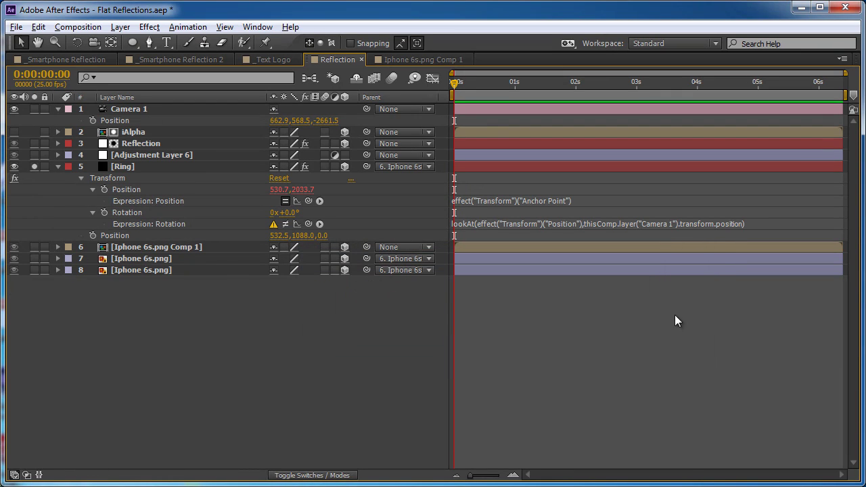
# Assign the lookAt result in the Rotation expression to the variable x, ending the line with a semicolon and starting a new line
pyautogui.click(466, 224)
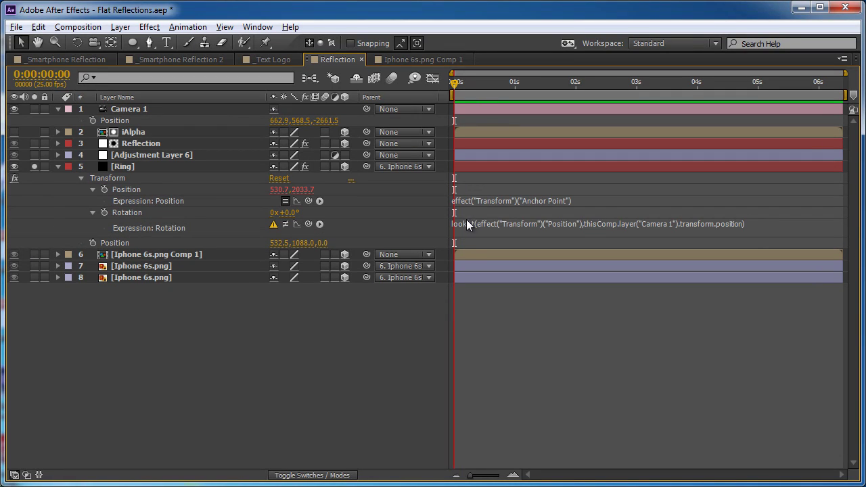
pyautogui.click(455, 225)
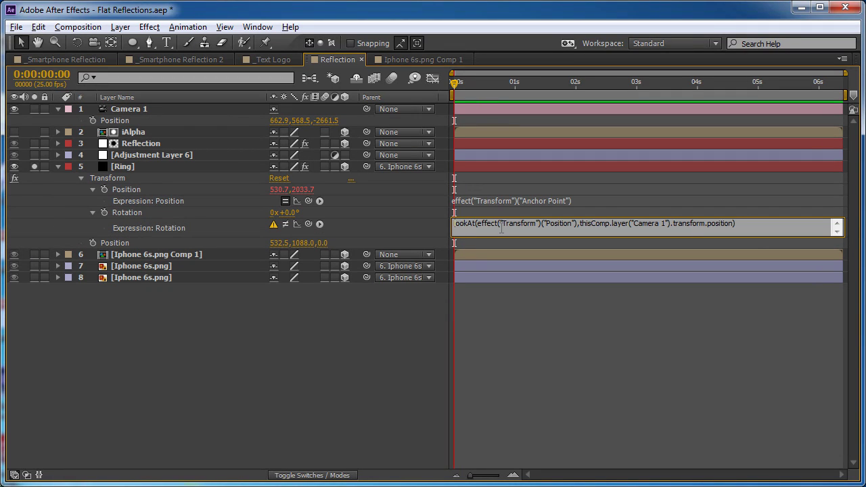
pyautogui.write('x')
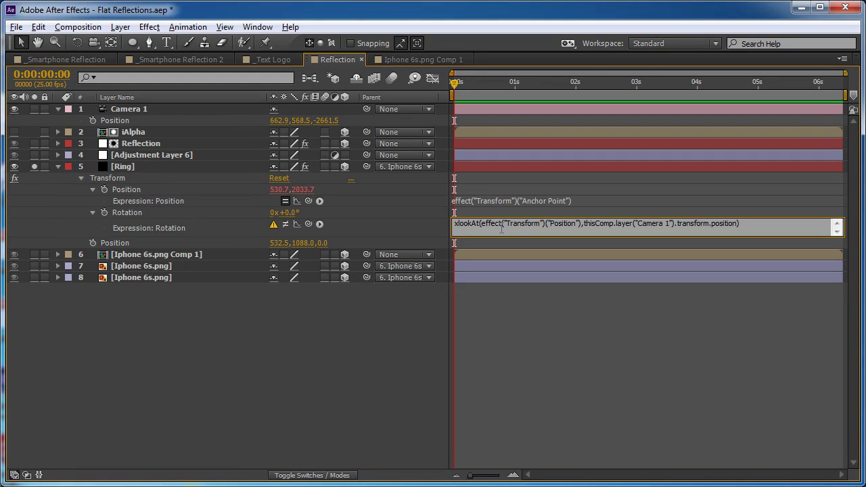
pyautogui.write('=')
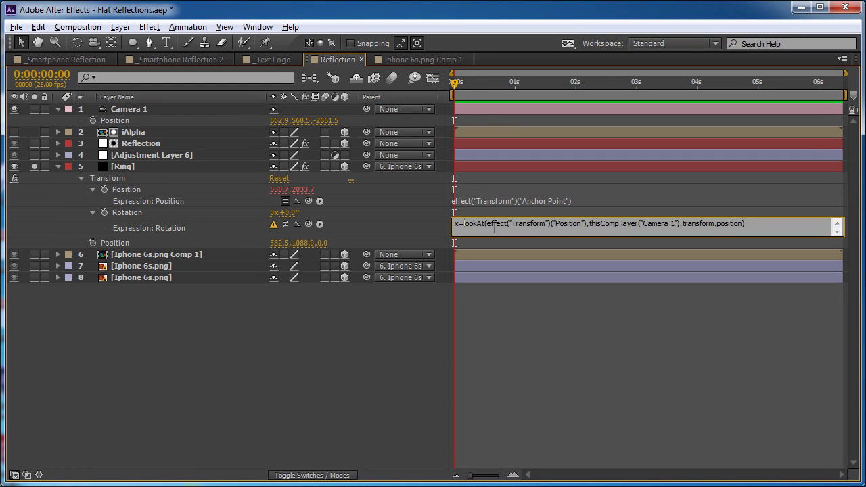
pyautogui.moveTo(465, 223); pyautogui.dragTo(761, 246)
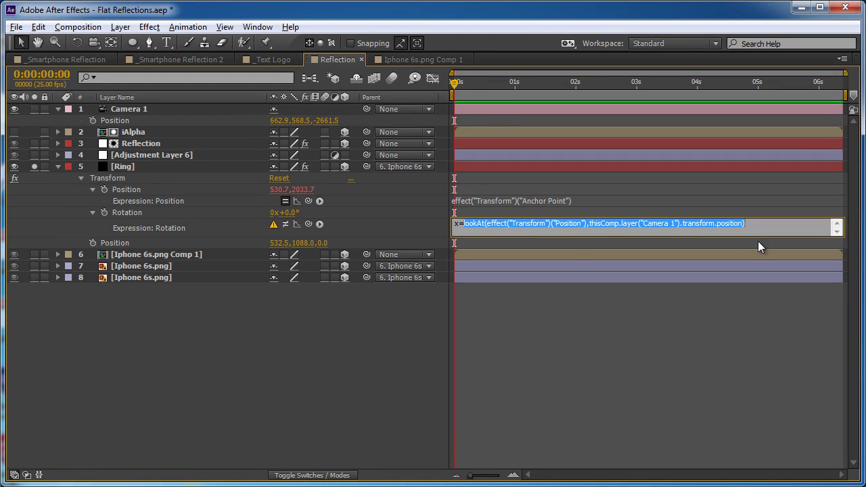
pyautogui.click(460, 229)
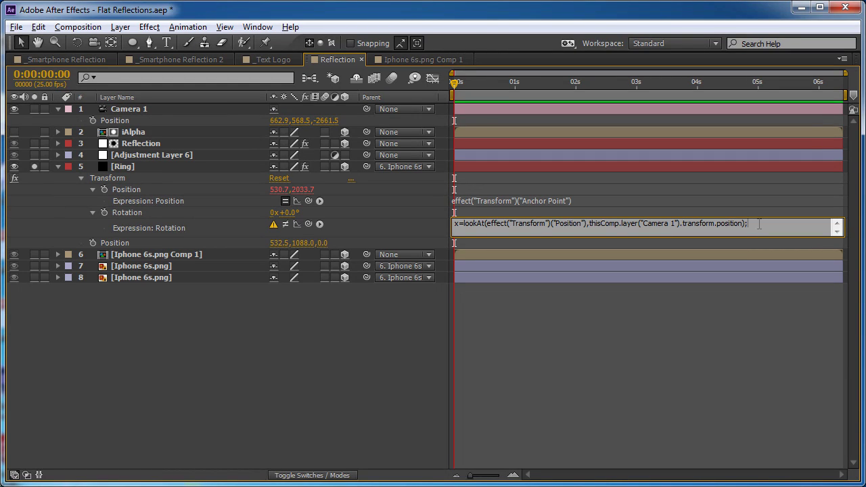
pyautogui.press('Return')
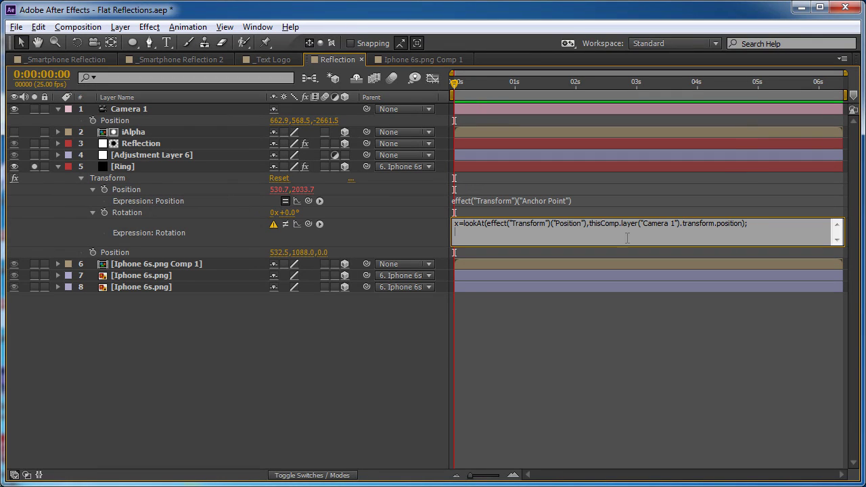
# Add x[0]+x[1]+x[2] as the second line of the Rotation expression, commit it, and restore the normal workspace layout
pyautogui.moveTo(626, 238); pyautogui.dragTo(445, 225)
pyautogui.click(454, 233)
pyautogui.write('x[0] +x[1] +x[2]')
pyautogui.moveTo(457, 234)
pyautogui.mouseDown()
pyautogui.moveTo(507, 234)
pyautogui.moveTo(451, 233)
pyautogui.mouseUp()
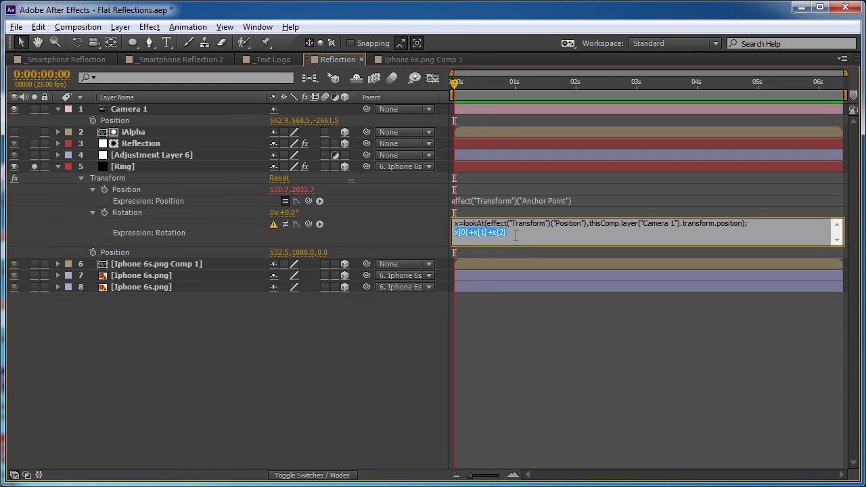
pyautogui.press('KP_Enter')
pyautogui.press('`')
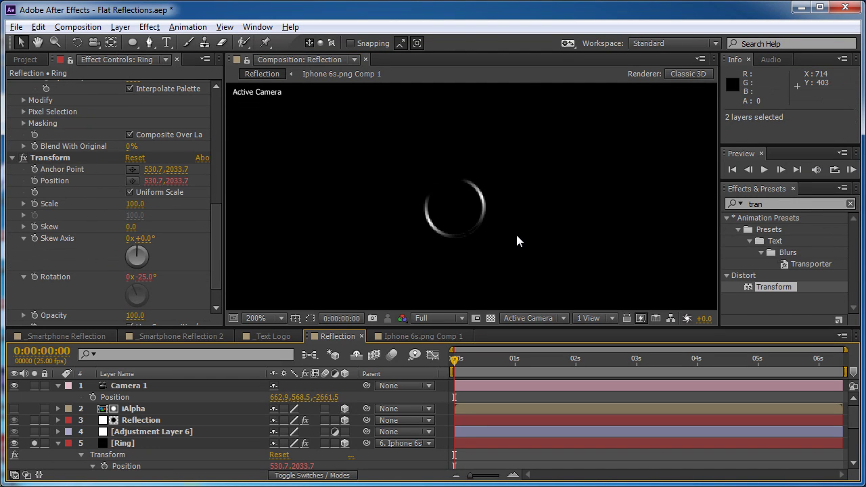
# Orbit Camera 1 around the ring to check how its shading rotates with the camera position
pyautogui.press('c')
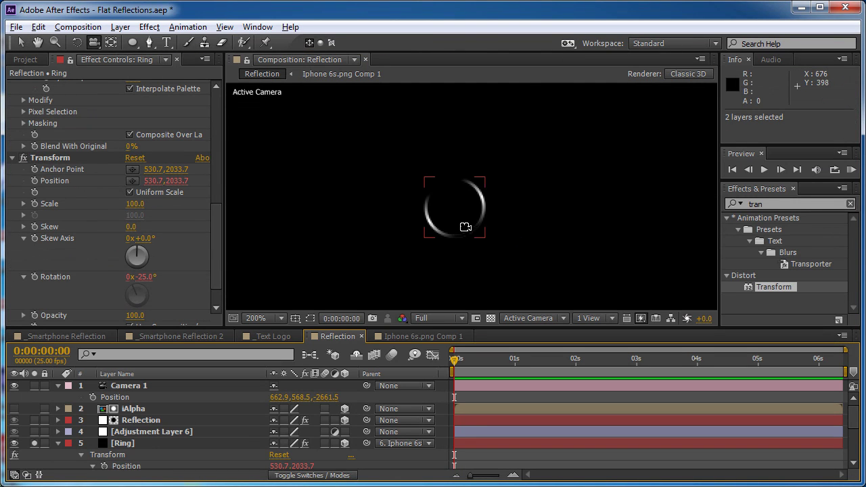
pyautogui.moveTo(466, 226); pyautogui.dragTo(447, 228)
pyautogui.press('F2')
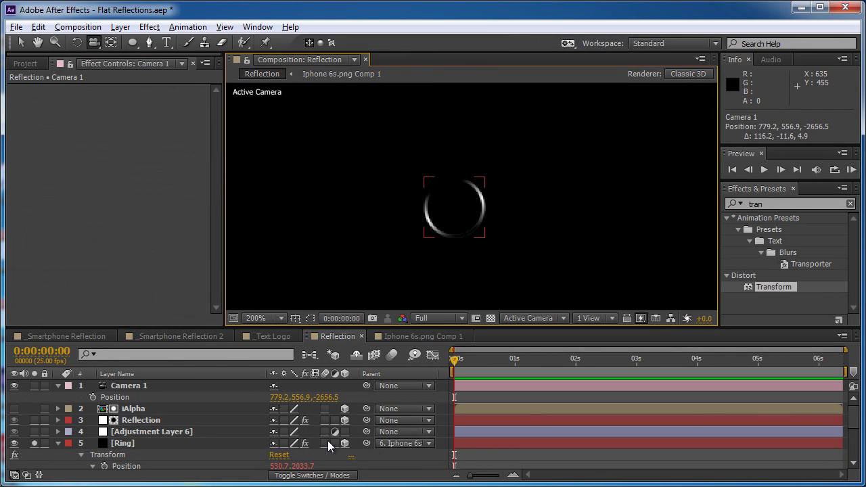
# Change the last line of the Ring's Rotation expression to (x[0]+x[1]+x[2])*5 and orbit the camera to test it
pyautogui.click(197, 443)
pyautogui.scroll(-1, 396, 430)
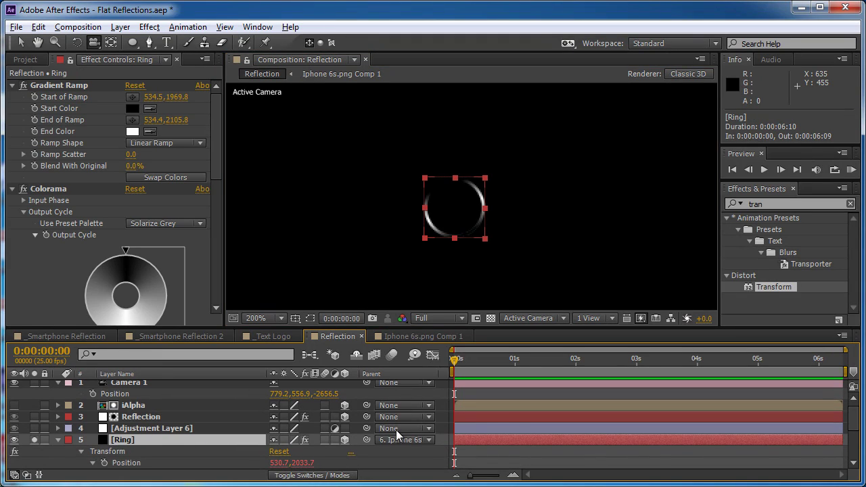
pyautogui.scroll(-4, 518, 438)
pyautogui.click(515, 436)
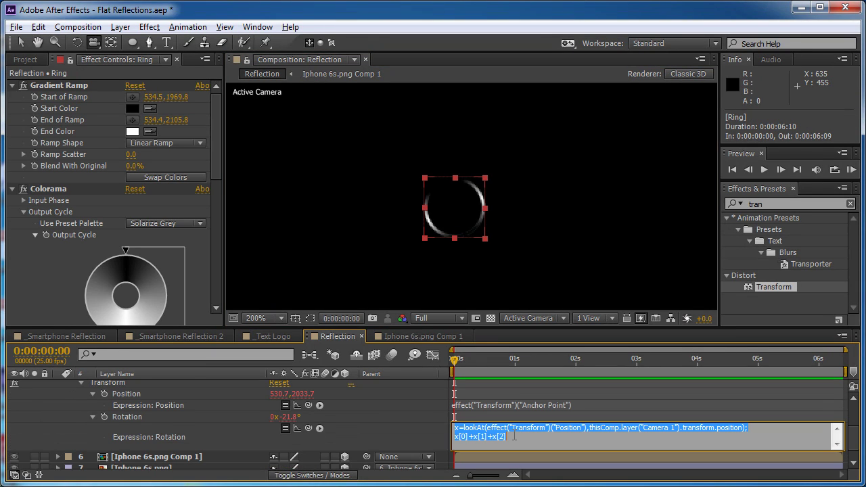
pyautogui.click(515, 436)
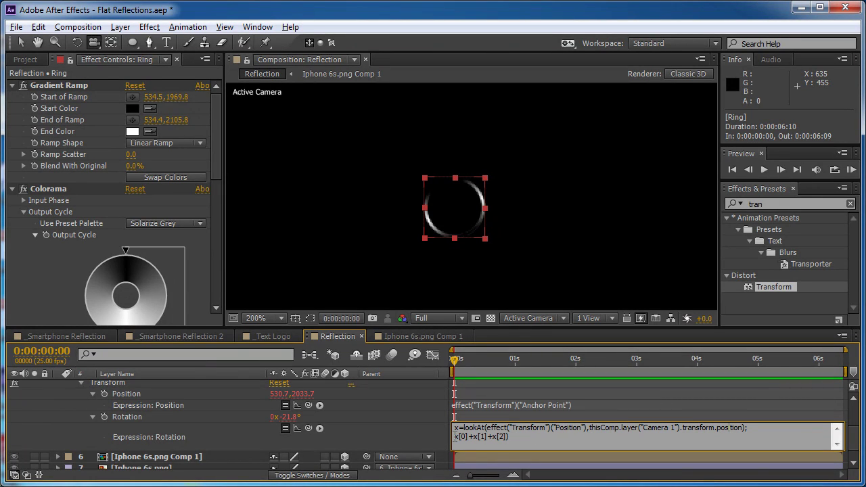
pyautogui.click(454, 437)
pyautogui.write('[')
pyautogui.press('BackSpace')
pyautogui.write('(')
pyautogui.press('KP_Enter')
pyautogui.moveTo(433, 213)
pyautogui.mouseDown()
pyautogui.moveTo(508, 209)
pyautogui.moveTo(474, 212)
pyautogui.mouseUp()
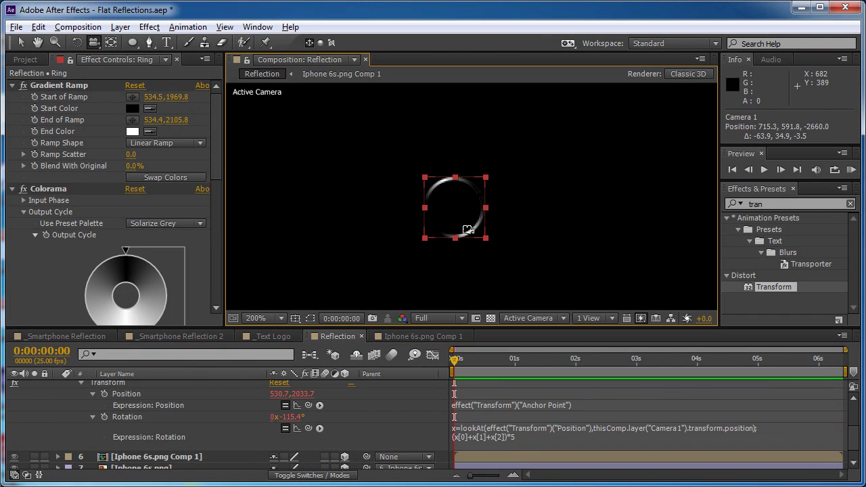
# Turn off solo for the Ring layer and place it directly below the Reflection layer, above Adjustment Layer 6
pyautogui.scroll(2, 101, 414)
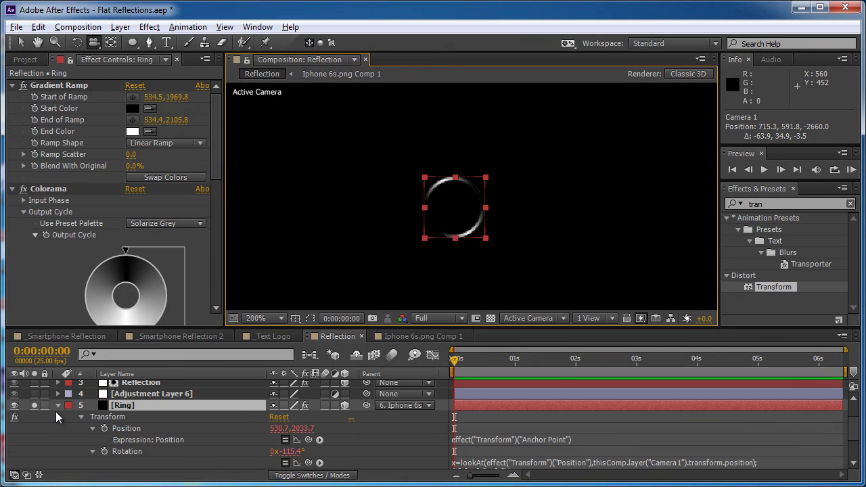
pyautogui.click(33, 405)
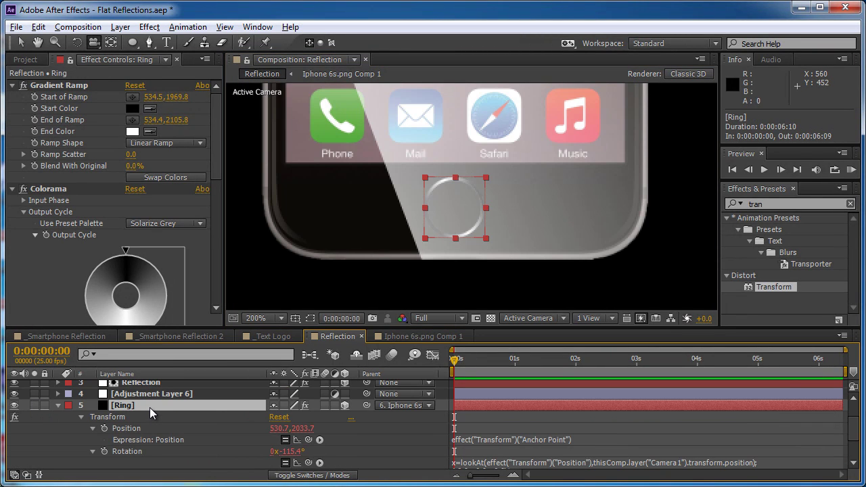
pyautogui.moveTo(149, 407); pyautogui.dragTo(160, 390)
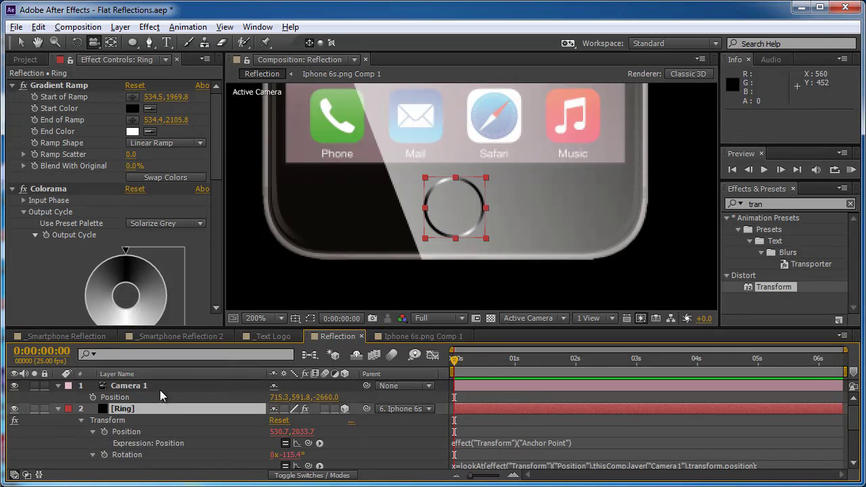
pyautogui.hotkey('ctrl', 'z')
pyautogui.moveTo(140, 441); pyautogui.dragTo(146, 431)
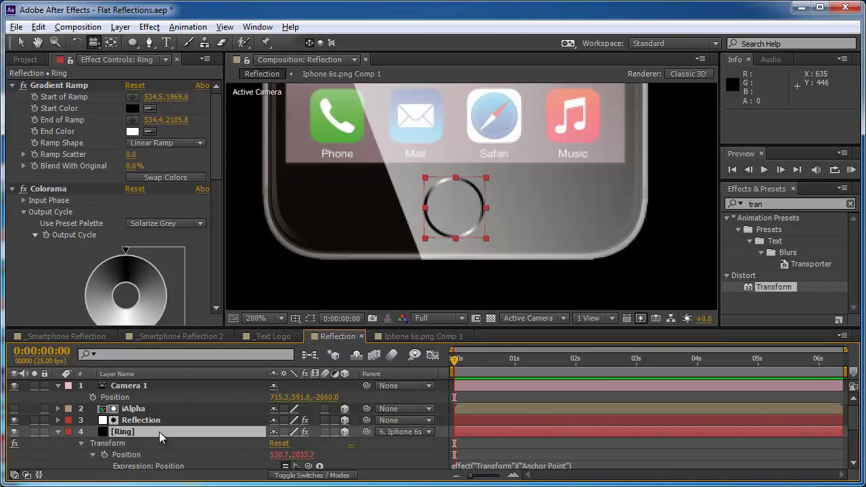
# Try a lower opacity on the Ring layer and check it while orbiting the camera slightly
pyautogui.press('t')
pyautogui.moveTo(277, 443); pyautogui.dragTo(244, 443)
pyautogui.moveTo(474, 218)
pyautogui.mouseDown()
pyautogui.moveTo(497, 221)
pyautogui.moveTo(466, 224)
pyautogui.moveTo(504, 225)
pyautogui.moveTo(461, 228)
pyautogui.moveTo(516, 219)
pyautogui.moveTo(501, 219)
pyautogui.moveTo(502, 228)
pyautogui.moveTo(480, 223)
pyautogui.mouseUp()
# Track Camera 1 vertically to frame the whole phone, at about position 729.3, 397.8, -2659.5
pyautogui.scroll(-2, 480, 223)
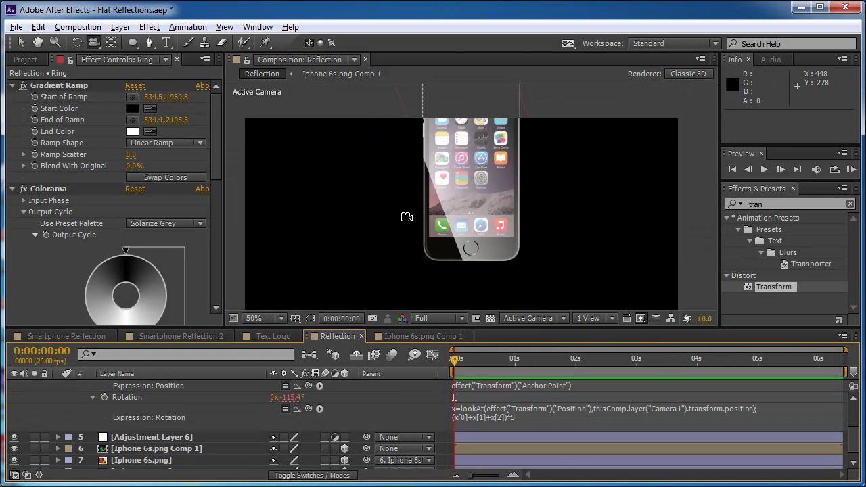
pyautogui.moveTo(406, 219); pyautogui.dragTo(426, 195)
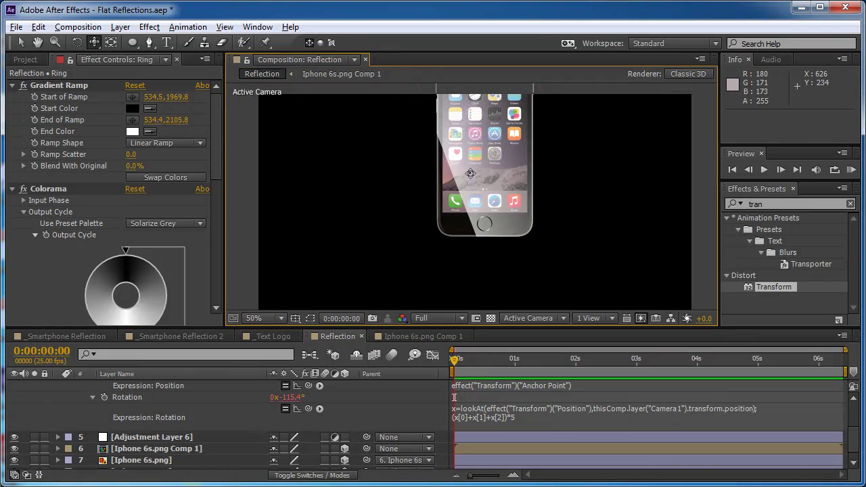
pyautogui.moveTo(469, 170); pyautogui.dragTo(465, 239)
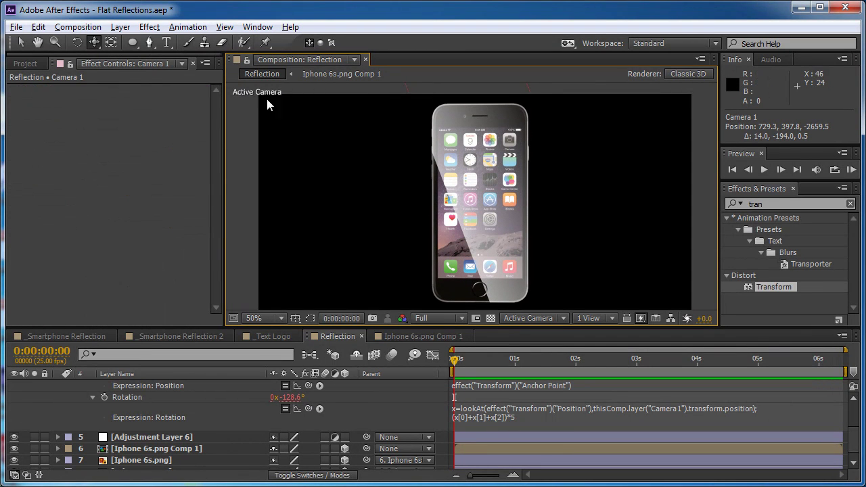
# Create a white 1280 × 720 px solid layer with colour FFFFFF
pyautogui.click(120, 27)
pyautogui.moveTo(133, 45)
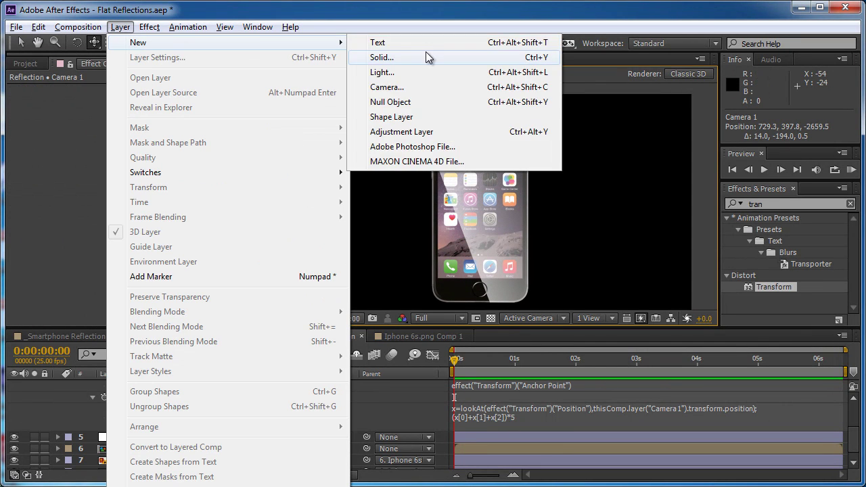
pyautogui.click(379, 58)
pyautogui.click(217, 295)
pyautogui.moveTo(536, 235); pyautogui.dragTo(540, 195)
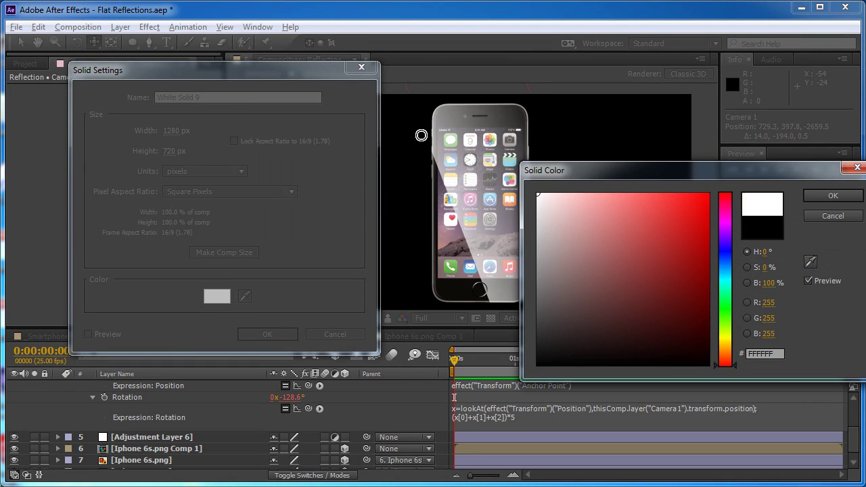
pyautogui.press('Return')
pyautogui.press('Return')
# Create a black 1280 × 720 px solid layer above the white solid
pyautogui.click(122, 28)
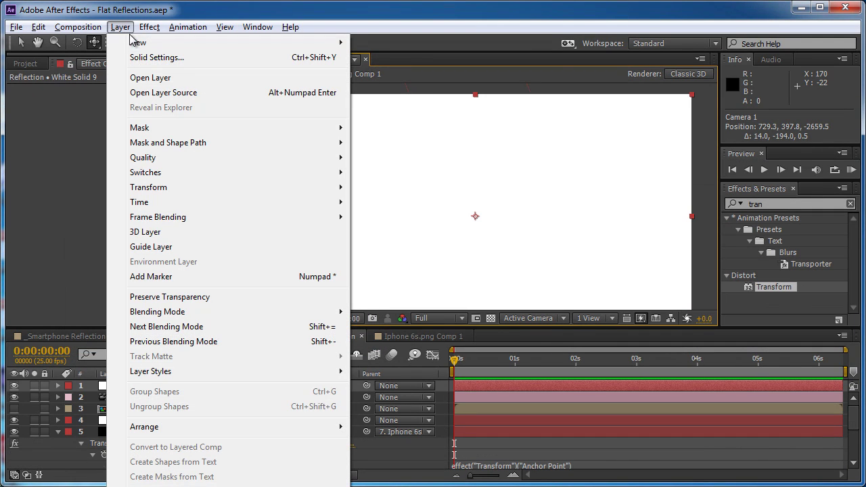
pyautogui.moveTo(145, 47)
pyautogui.click(423, 58)
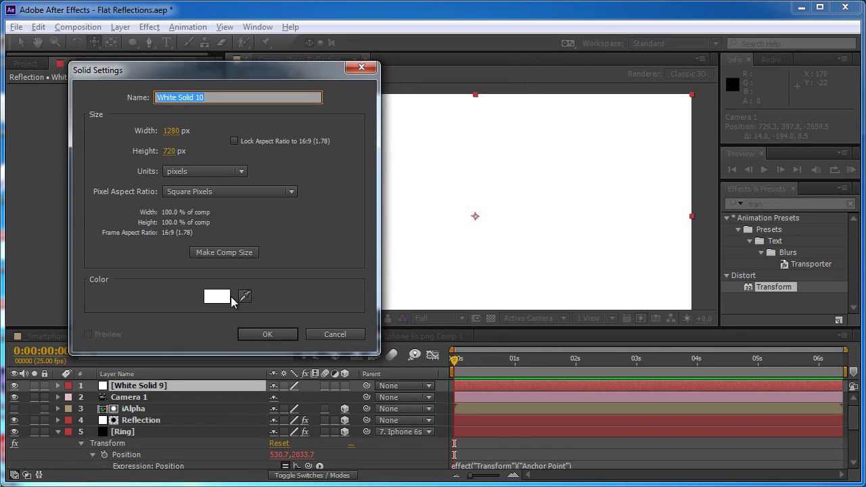
pyautogui.click(217, 289)
pyautogui.moveTo(545, 359); pyautogui.dragTo(451, 402)
pyautogui.press('Return')
pyautogui.press('Return')
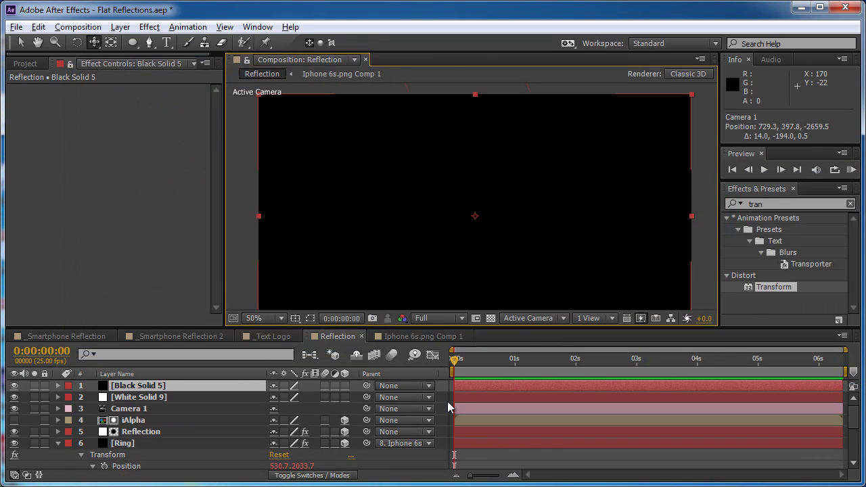
# Add a full-frame elliptical mask to the black solid and set its mode to Subtract
pyautogui.doubleClick(134, 42)
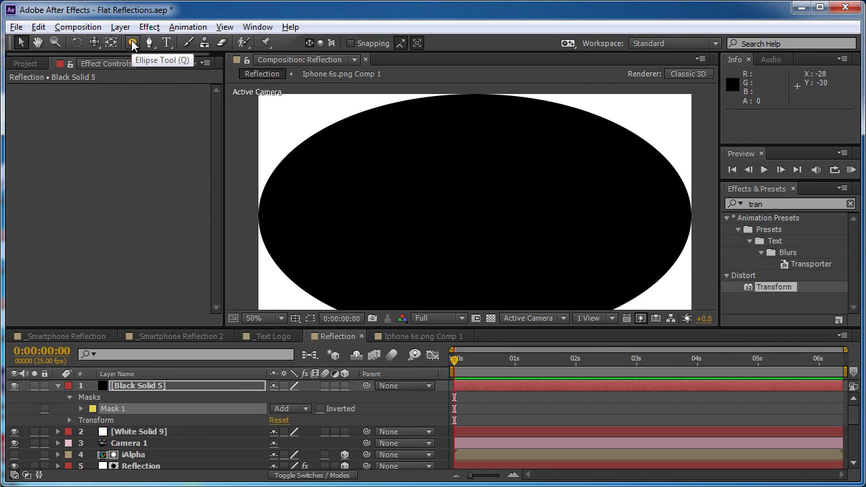
pyautogui.click(289, 410)
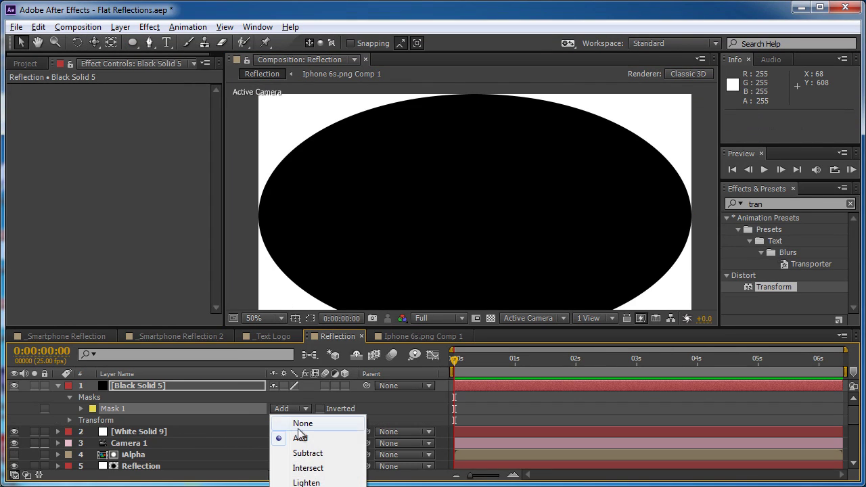
pyautogui.click(306, 454)
# Set the black solid's Mask Feather to 226 pixels and its Mask Expansion to 128 pixels
pyautogui.press('f')
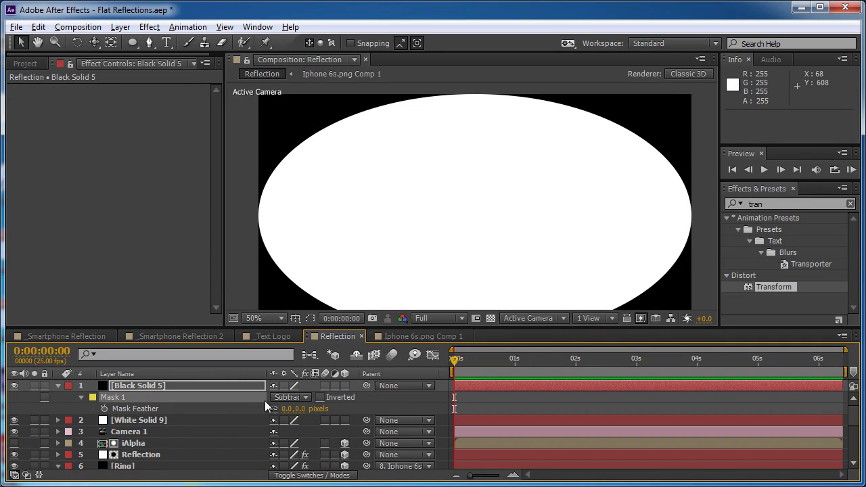
pyautogui.moveTo(296, 409); pyautogui.dragTo(451, 420)
pyautogui.press('m')
pyautogui.press('m')
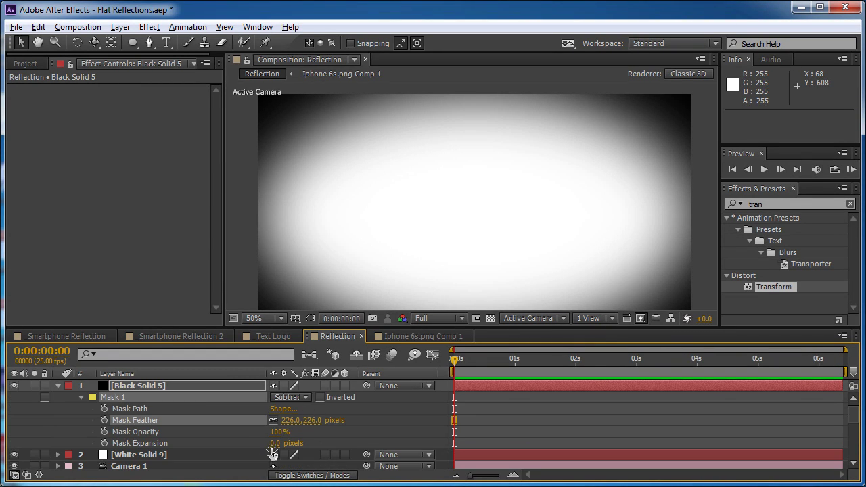
pyautogui.moveTo(274, 444); pyautogui.dragTo(363, 442)
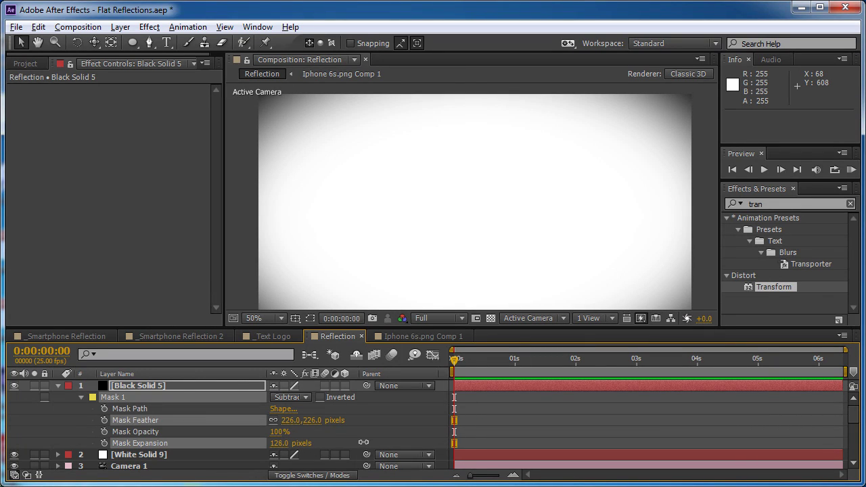
# Set the black solid's opacity to 57% and send both the black and white solids to the back of the layer stack
pyautogui.click(184, 387)
pyautogui.press('t')
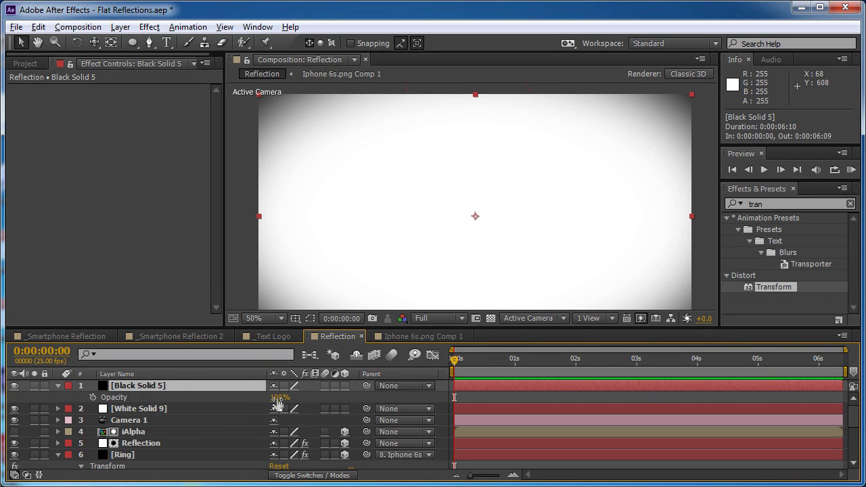
pyautogui.moveTo(277, 404); pyautogui.dragTo(248, 404)
pyautogui.keyDown('ctrl'); pyautogui.click(188, 409); pyautogui.keyUp('ctrl')
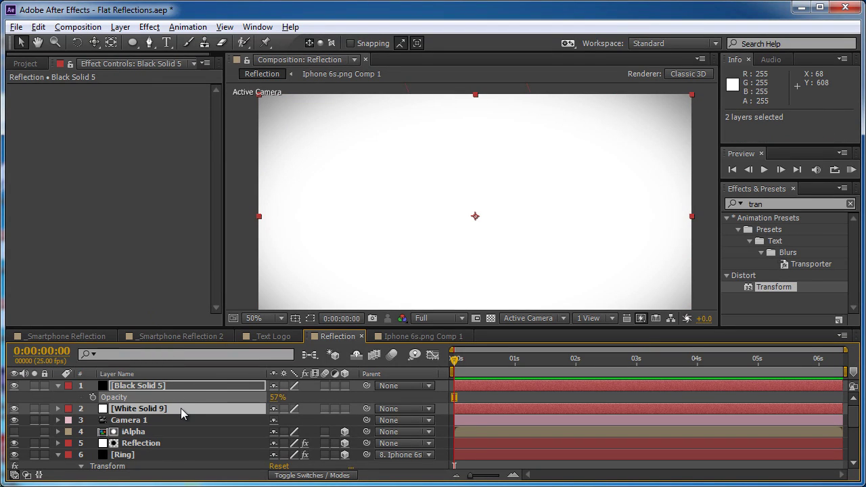
pyautogui.hotkey('ctrl', 'shift', '[')
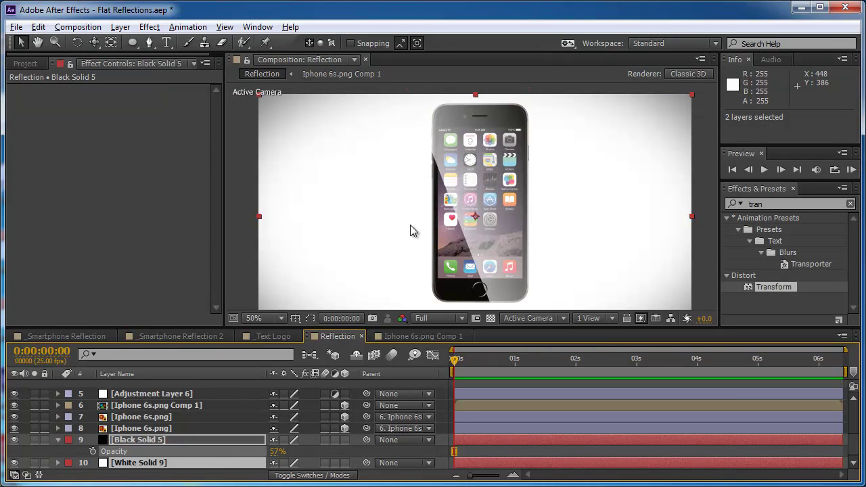
# Orbit Camera 1 to check the phone's reflection and ring against the white vignette background
pyautogui.press('y')
pyautogui.press('c')
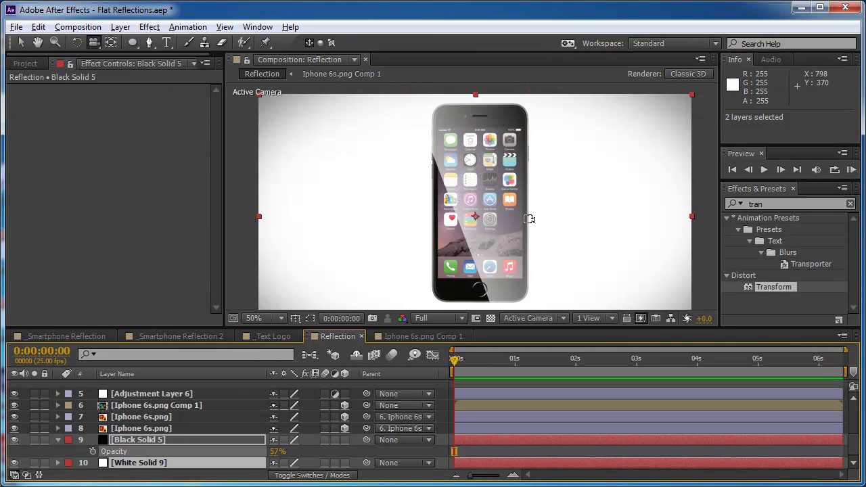
pyautogui.moveTo(530, 216)
pyautogui.mouseDown()
pyautogui.moveTo(538, 226)
pyautogui.moveTo(551, 219)
pyautogui.moveTo(530, 221)
pyautogui.mouseUp()
pyautogui.hotkey('ctrl', 'z')
pyautogui.scroll(-1, 532, 221)
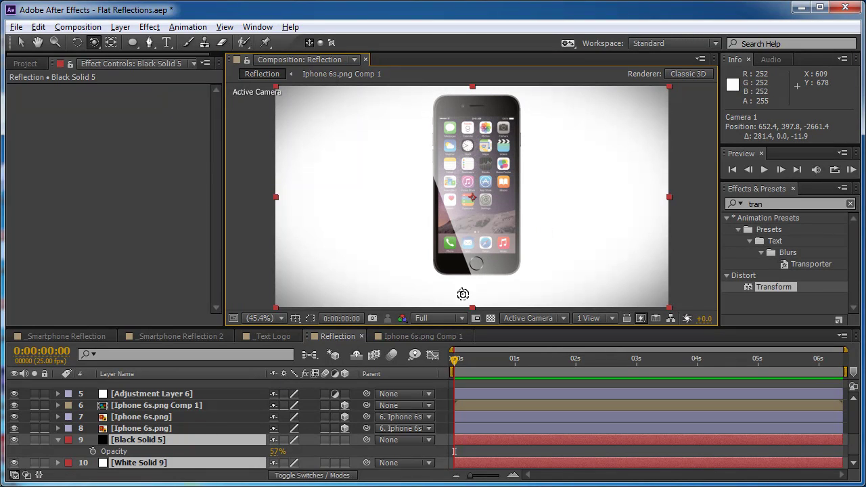
# Duplicate the front Iphone 6s.png layer below the screen comp and flip the copy 180° around its X axis
pyautogui.click(188, 417)
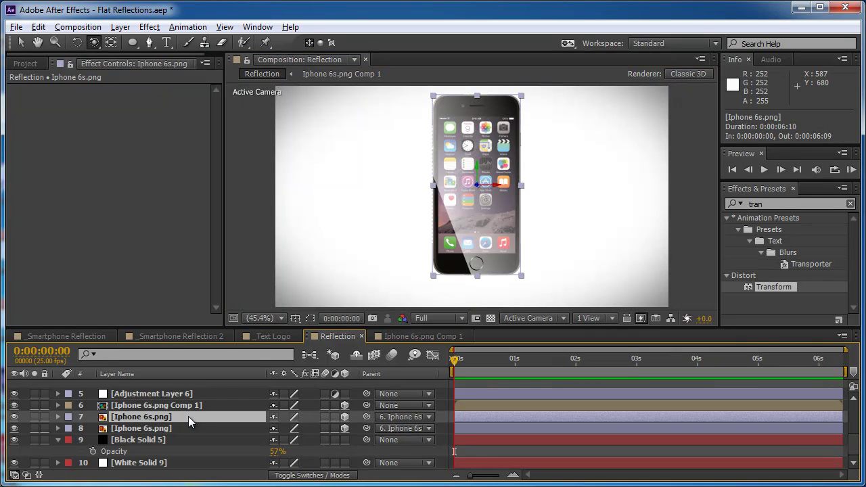
pyautogui.hotkey('ctrl', 'd')
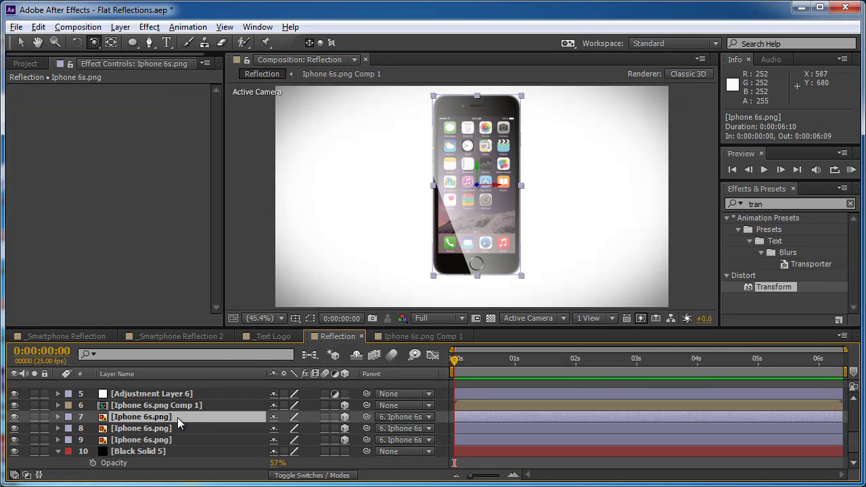
pyautogui.press('w')
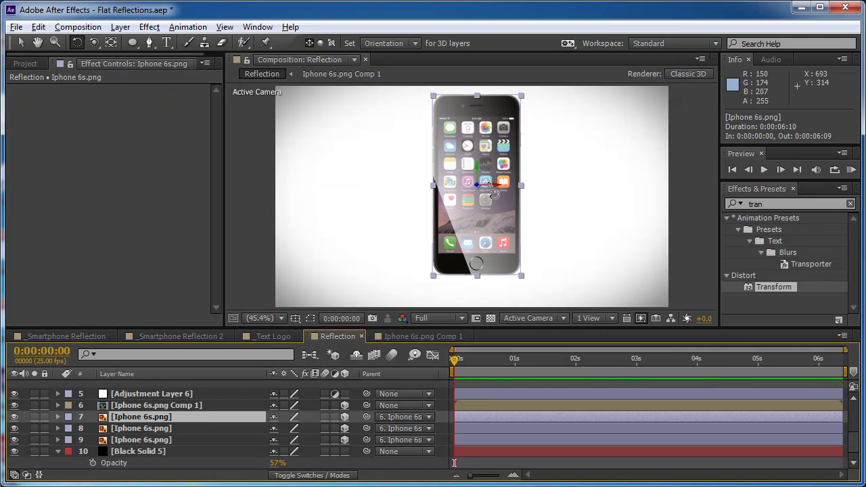
pyautogui.moveTo(495, 194); pyautogui.dragTo(486, 244)
pyautogui.press('v')
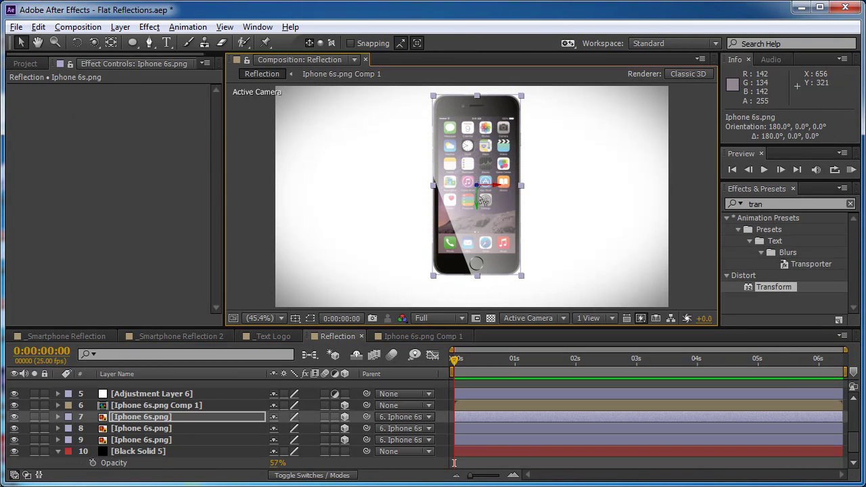
# Move the flipped phone copy down until it meets the phone's bottom edge, at a Y position of 3262.7
pyautogui.moveTo(482, 205); pyautogui.dragTo(480, 484)
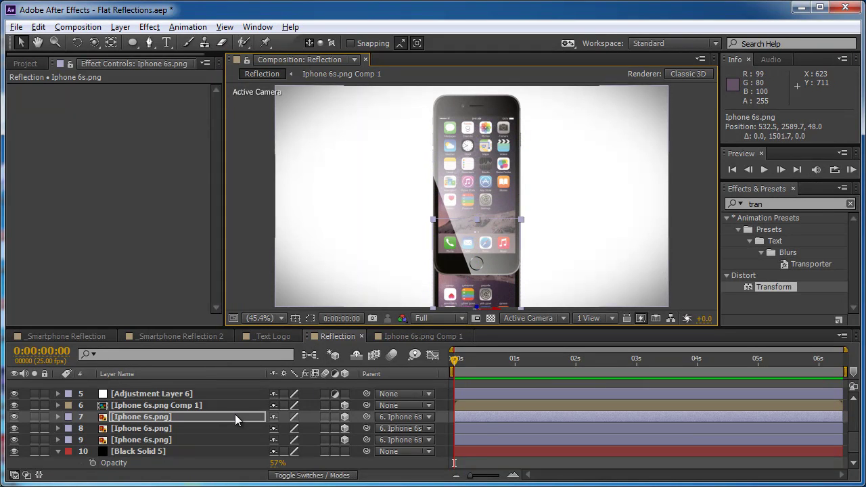
pyautogui.press('p')
pyautogui.moveTo(305, 429); pyautogui.dragTo(380, 433)
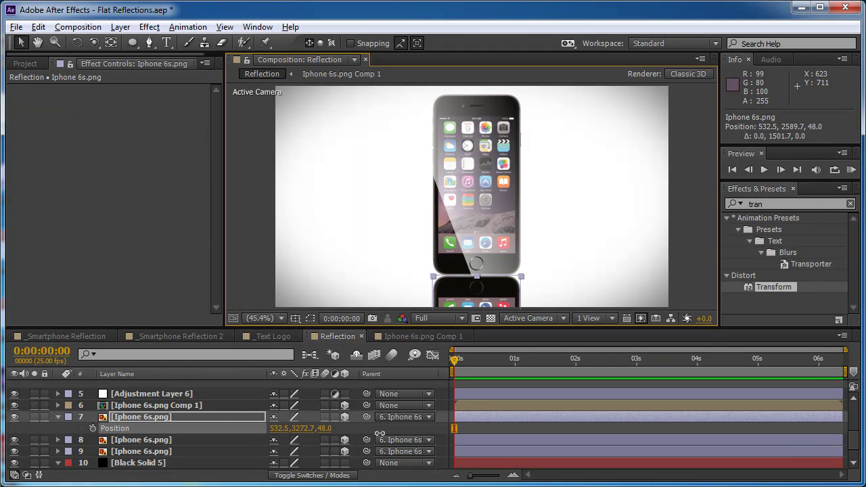
pyautogui.scroll(1, 539, 206)
pyautogui.scroll(-2, 506, 183)
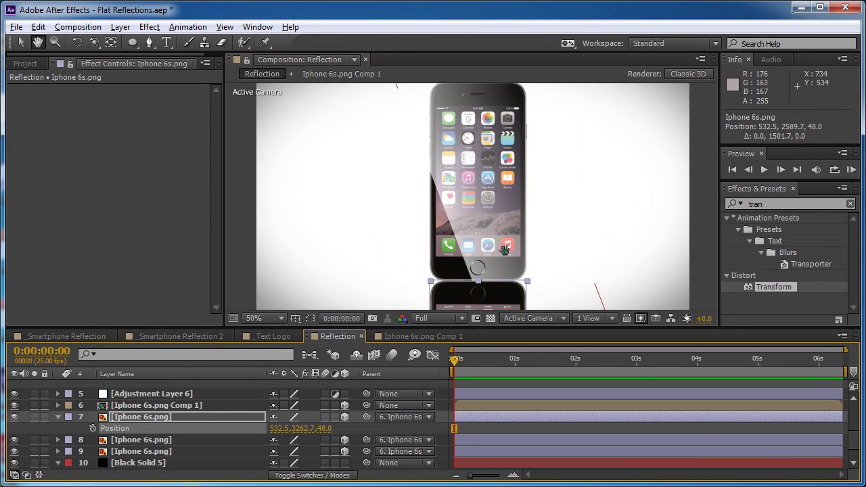
pyautogui.scroll(4, 506, 182)
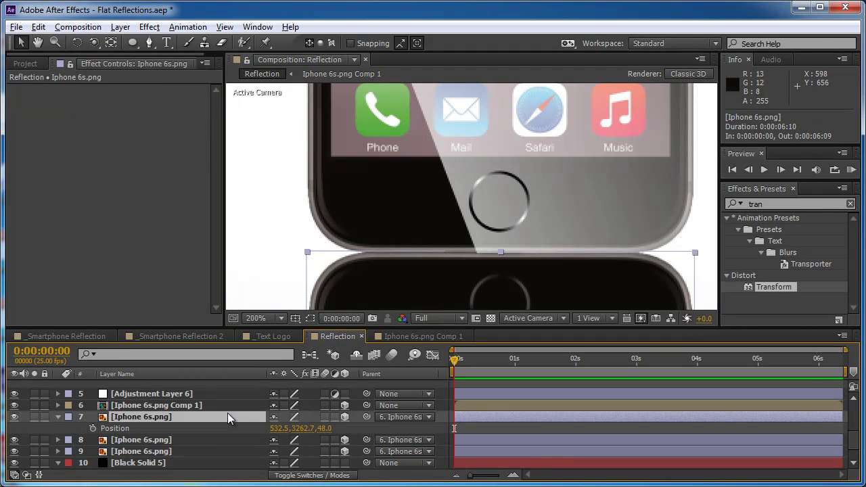
# Set the flipped phone copy's opacity to 20%
pyautogui.press('t')
pyautogui.moveTo(278, 434); pyautogui.dragTo(227, 433)
pyautogui.scroll(-1, 480, 234)
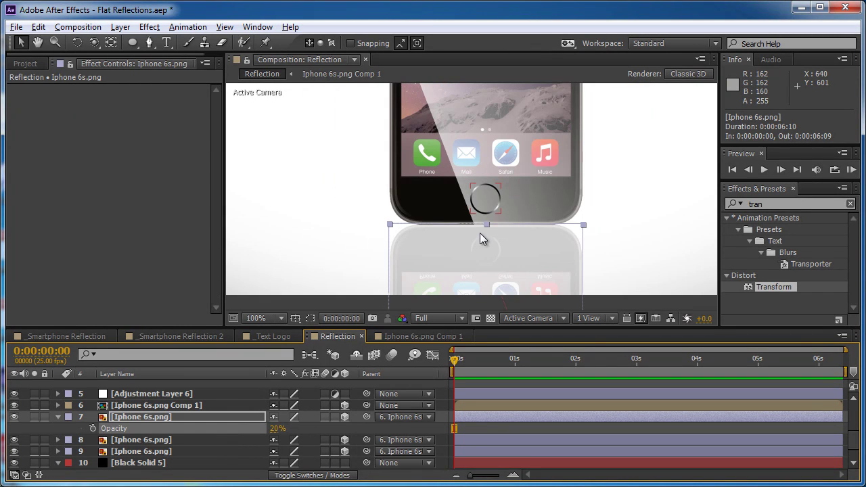
# Orbit Camera 1 around the phone to check the floor reflection from another angle
pyautogui.press('c')
pyautogui.moveTo(491, 163); pyautogui.dragTo(511, 169)
pyautogui.moveTo(550, 172); pyautogui.dragTo(481, 205)
pyautogui.press(',')
pyautogui.press(',')
pyautogui.press('h')
pyautogui.press('v')
# Create a 1280 x 720 black solid named Shadow, make it 3D and parent it to an Iphone 6s.png layer
pyautogui.click(121, 28)
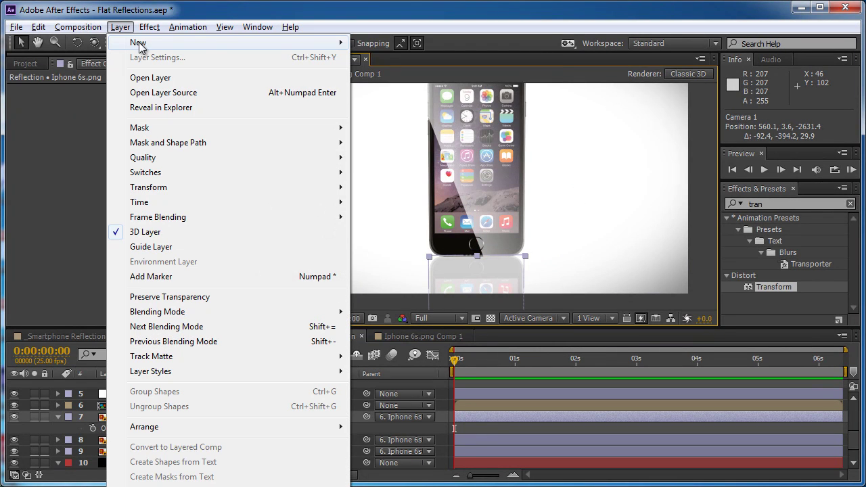
pyautogui.moveTo(142, 44)
pyautogui.click(396, 59)
pyautogui.write('Shadow')
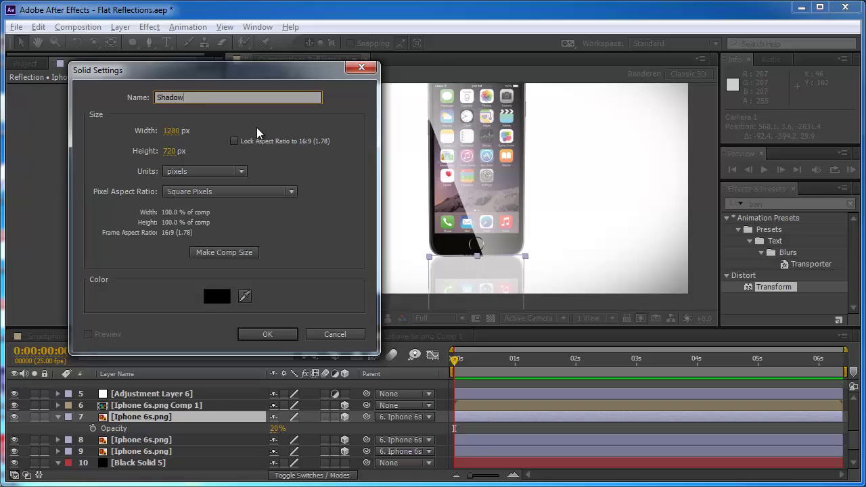
pyautogui.press('Return')
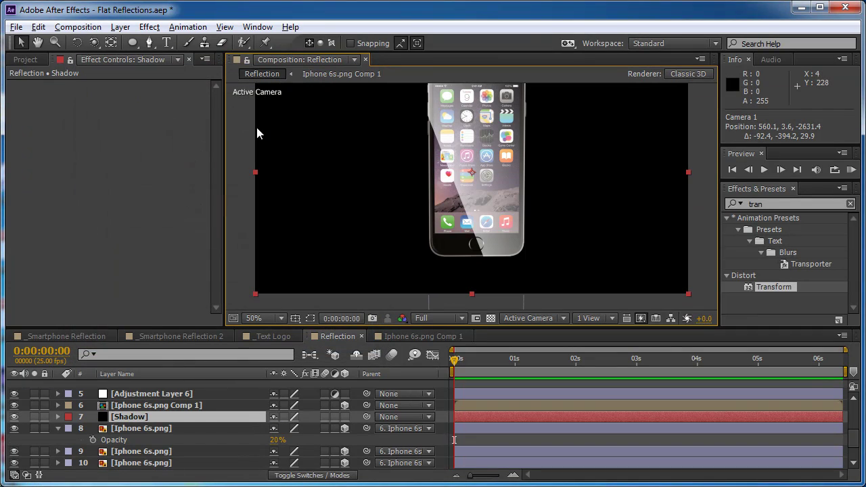
pyautogui.click(344, 417)
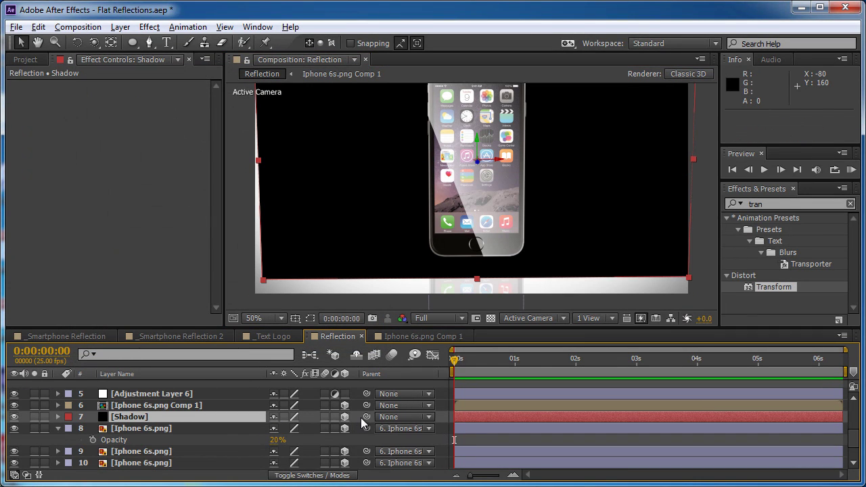
pyautogui.moveTo(368, 416); pyautogui.dragTo(203, 452)
# Rotate the Shadow solid flat like a floor and move it down to the phone's base
pyautogui.press('w')
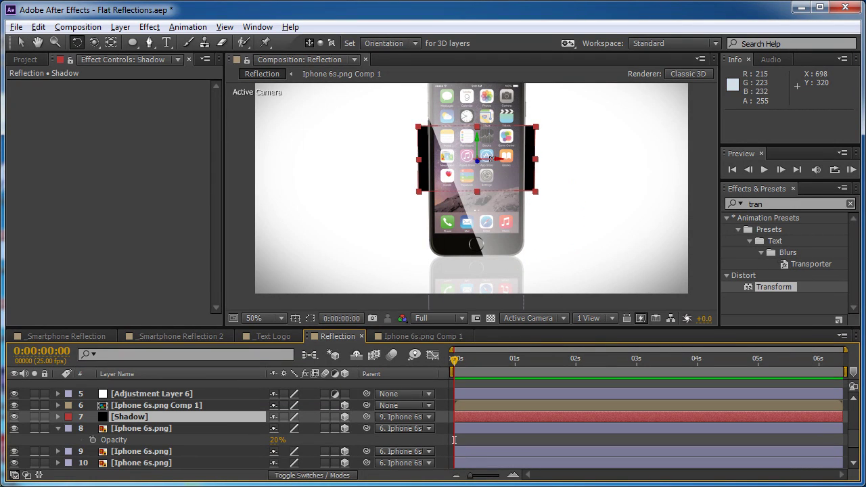
pyautogui.moveTo(490, 161); pyautogui.dragTo(477, 198)
pyautogui.press('v')
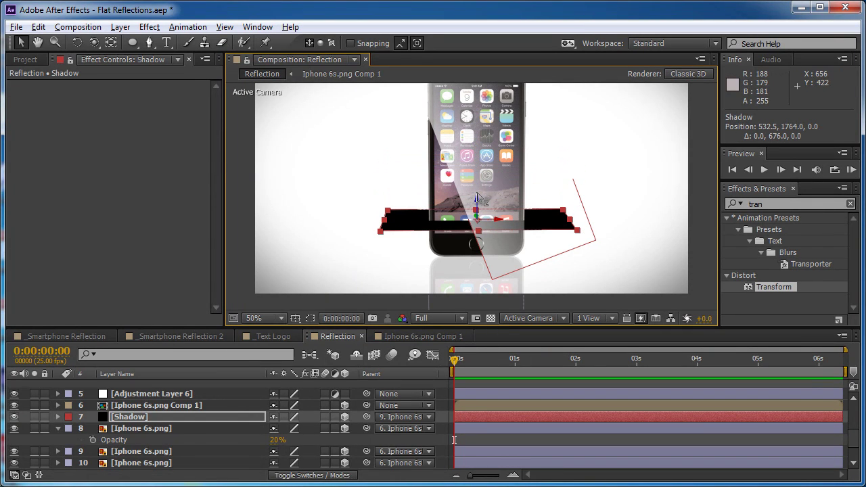
pyautogui.moveTo(480, 238); pyautogui.dragTo(482, 333)
# Draw a thin rectangular mask on the Shadow solid along the phone's base, then scale it to 96.4% width and 63.4% height
pyautogui.moveTo(132, 42); pyautogui.dragTo(149, 54)
pyautogui.moveTo(431, 249); pyautogui.dragTo(525, 261)
pyautogui.press('f')
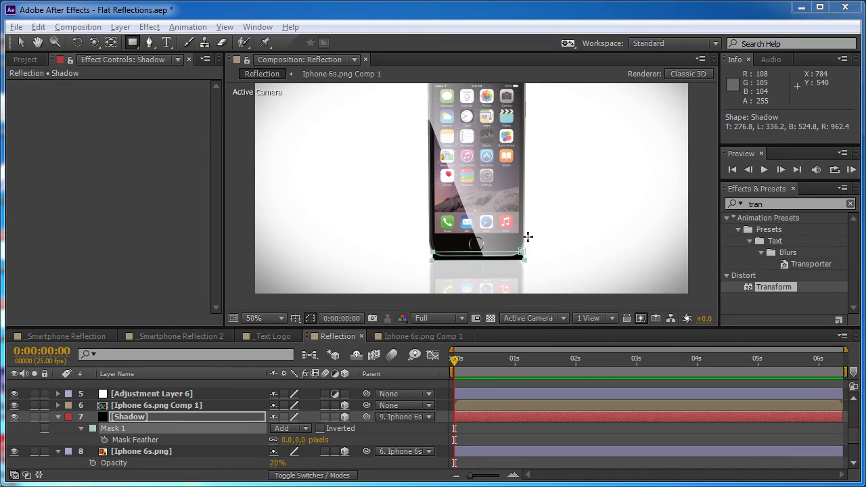
pyautogui.press('v')
pyautogui.scroll(2, 557, 246)
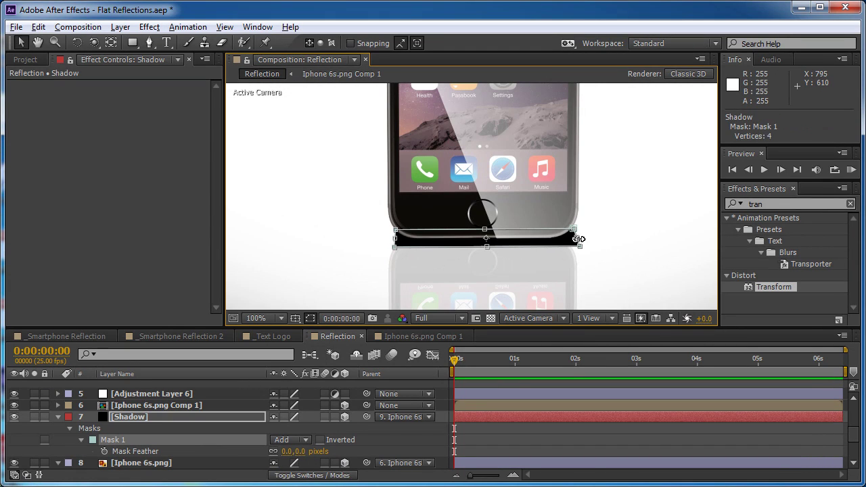
pyautogui.doubleClick(576, 237)
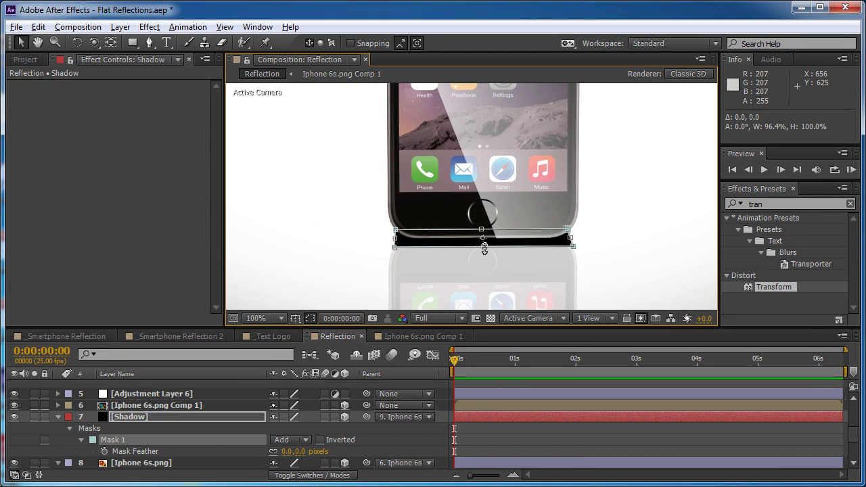
pyautogui.moveTo(484, 249); pyautogui.dragTo(484, 241)
# Set the Shadow solid's Mask Feather to 182 pixels
pyautogui.press('f')
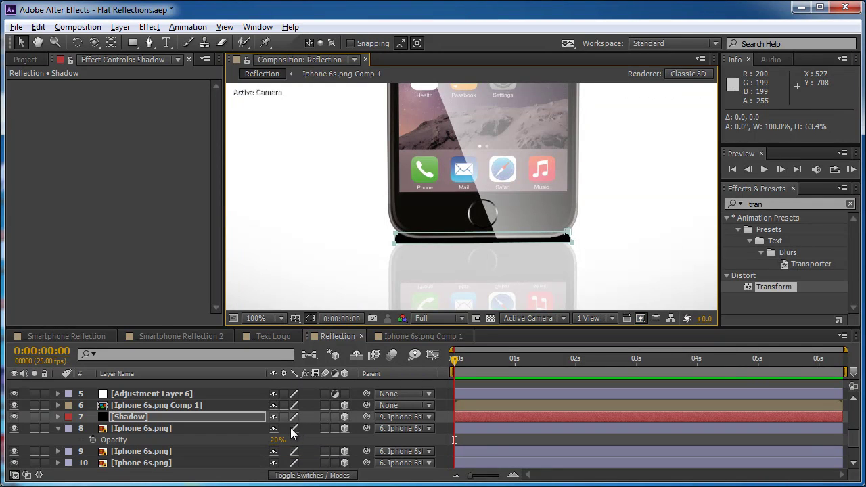
pyautogui.press('f')
pyautogui.moveTo(298, 440); pyautogui.dragTo(404, 433)
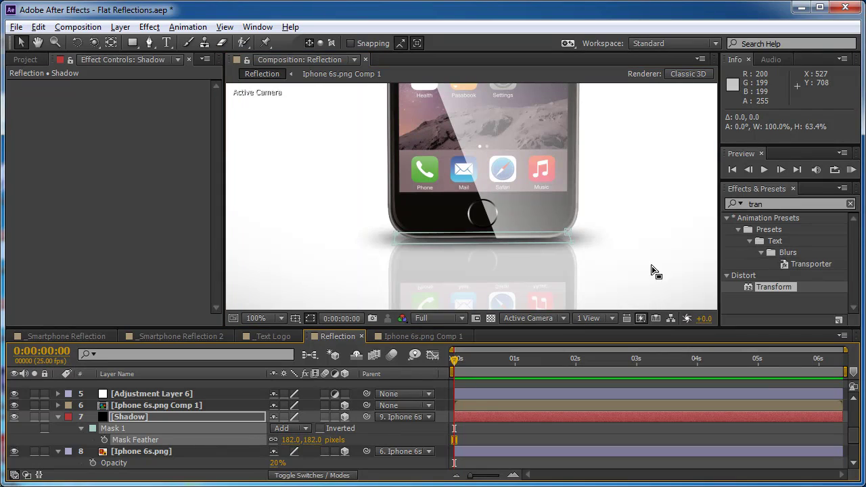
# Orbit Camera 1 to check the contact shadow under the phone, and undo the last camera adjustment
pyautogui.scroll(-2, 628, 168)
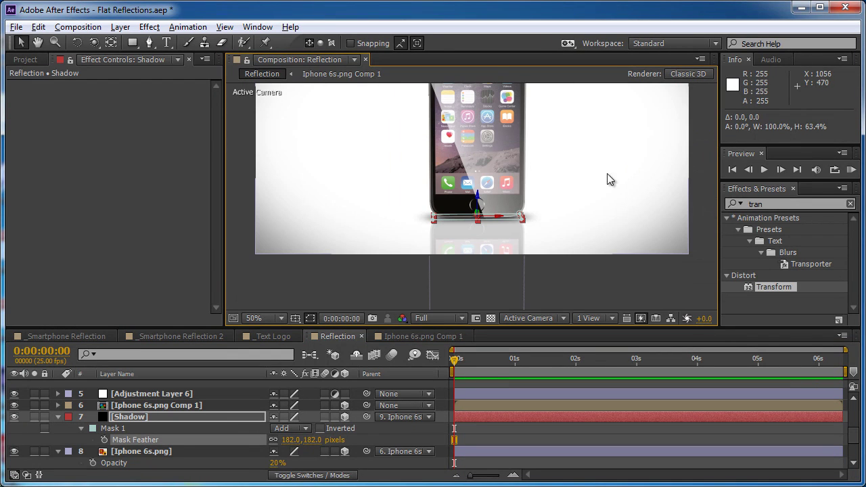
pyautogui.press('h')
pyautogui.moveTo(562, 135); pyautogui.dragTo(565, 203)
pyautogui.press('c')
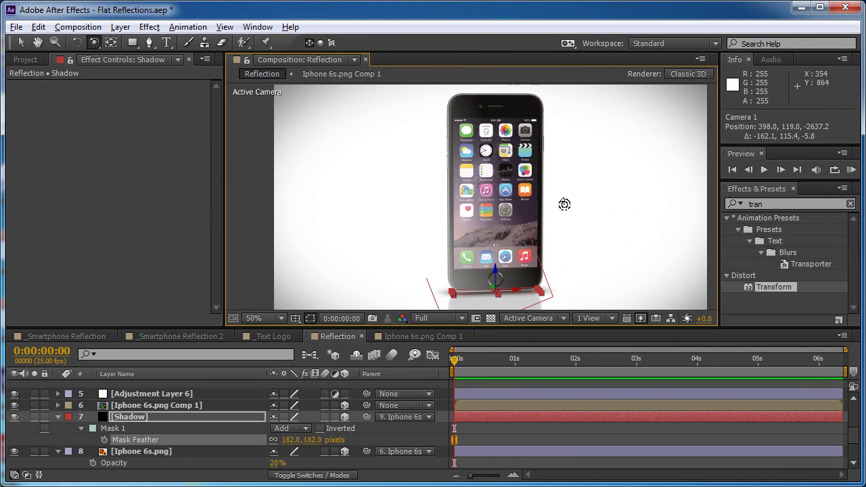
pyautogui.hotkey('ctrl', 'z')
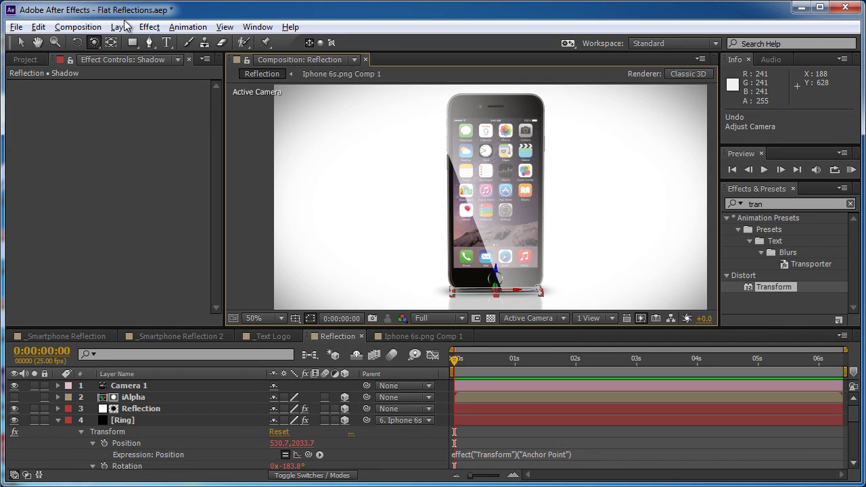
# Add a new adjustment layer and bring it to the front of the layer stack
pyautogui.click(149, 27)
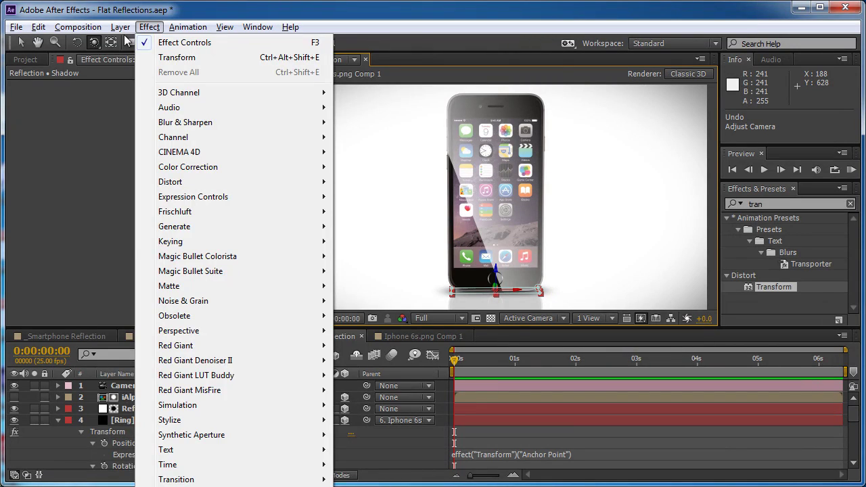
pyautogui.moveTo(138, 42)
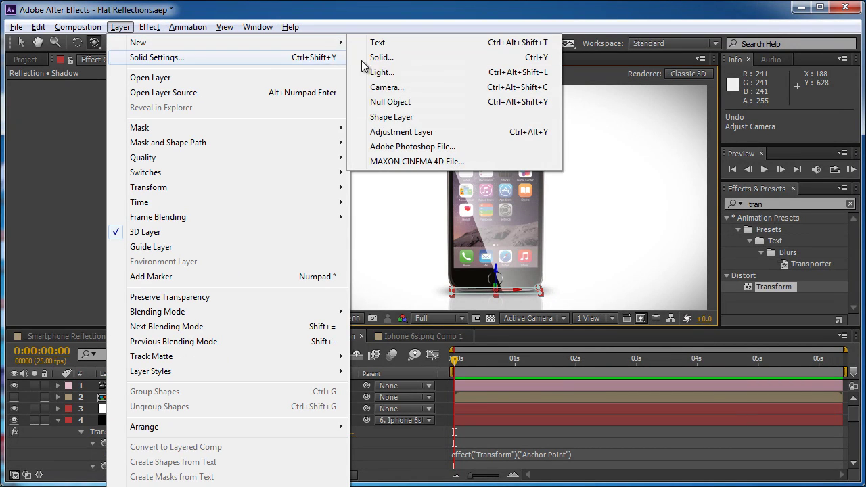
pyautogui.click(409, 133)
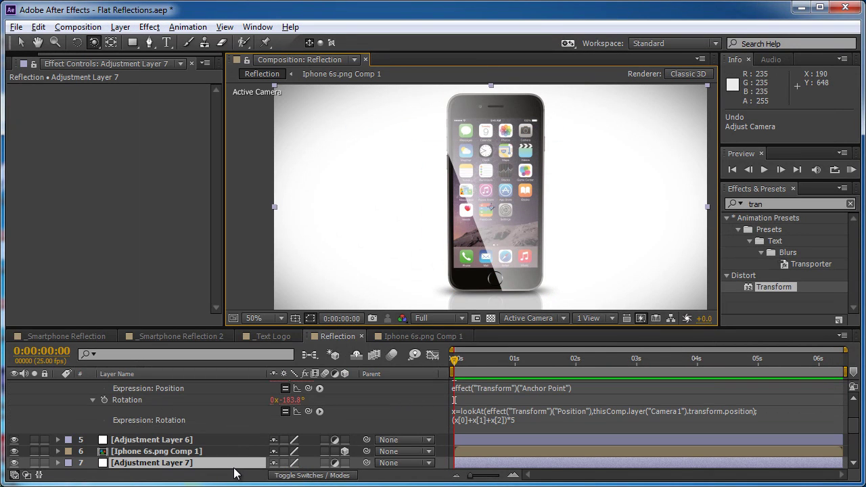
pyautogui.hotkey('ctrl', 'shift', ']')
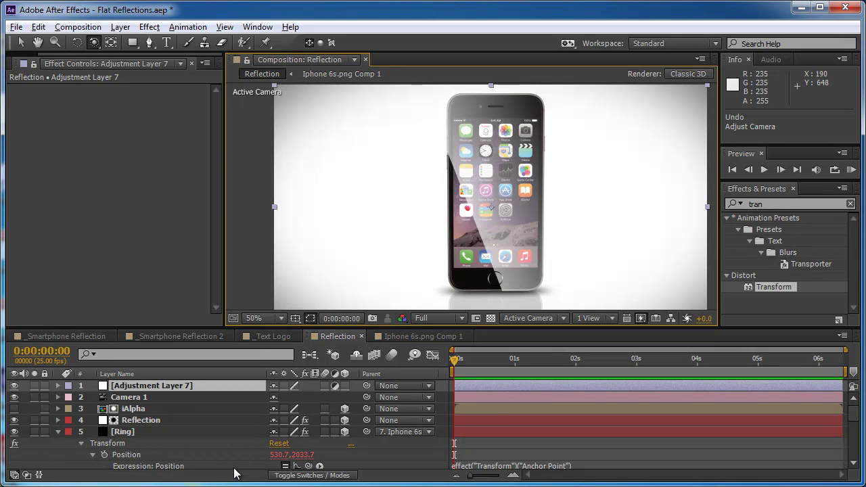
# Apply Levels to the adjustment layer with Input Black at 183 and Input White at 206
pyautogui.click(772, 206)
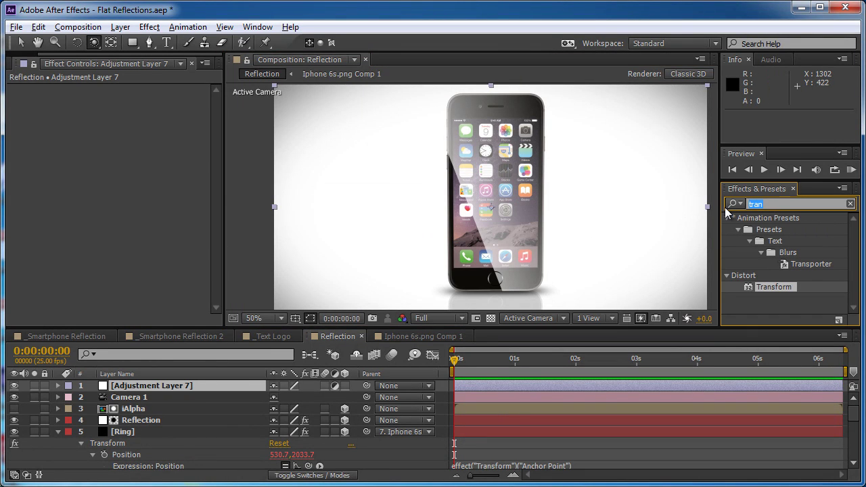
pyautogui.write('leve')
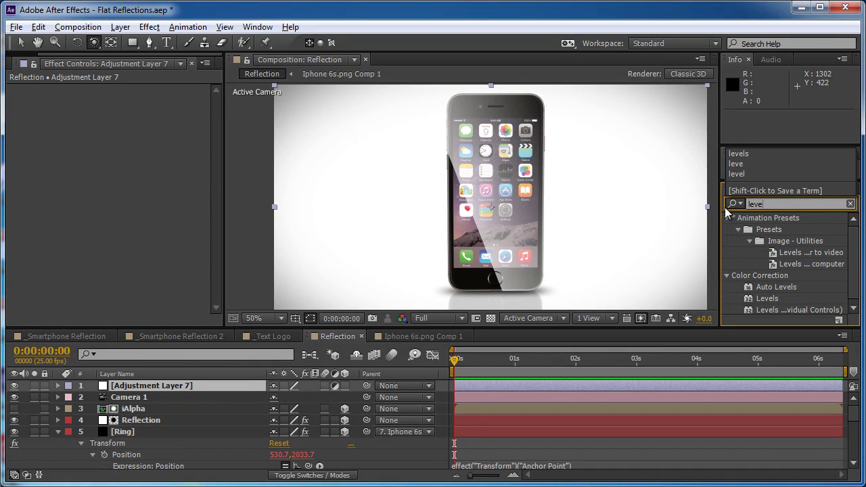
pyautogui.doubleClick(767, 298)
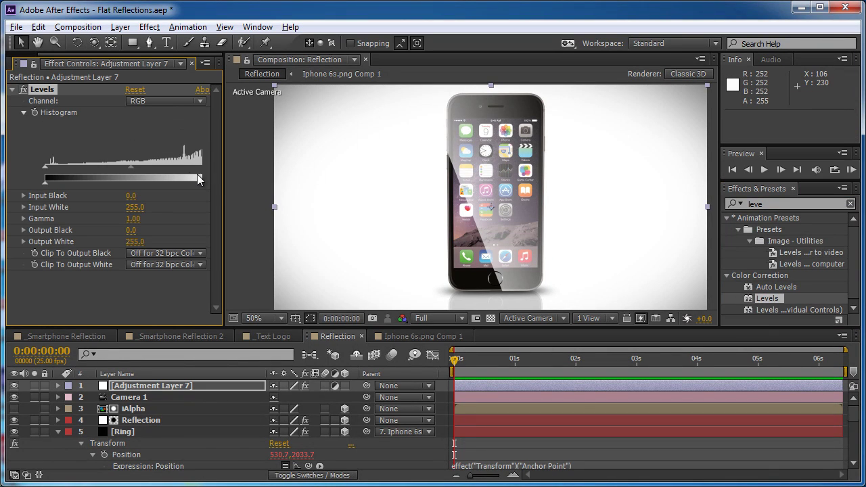
pyautogui.moveTo(224, 178); pyautogui.dragTo(184, 169)
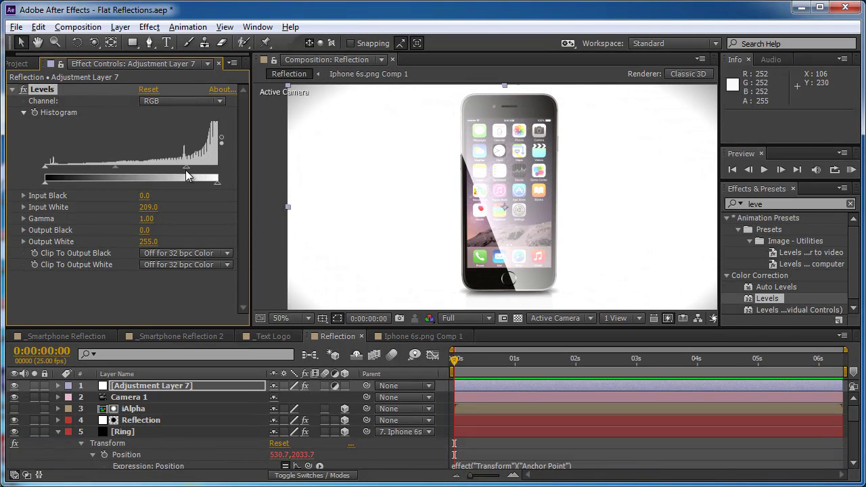
pyautogui.moveTo(47, 167); pyautogui.dragTo(168, 164)
# Apply Fast Blur to the adjustment layer with a Blurriness of 44
pyautogui.click(783, 204)
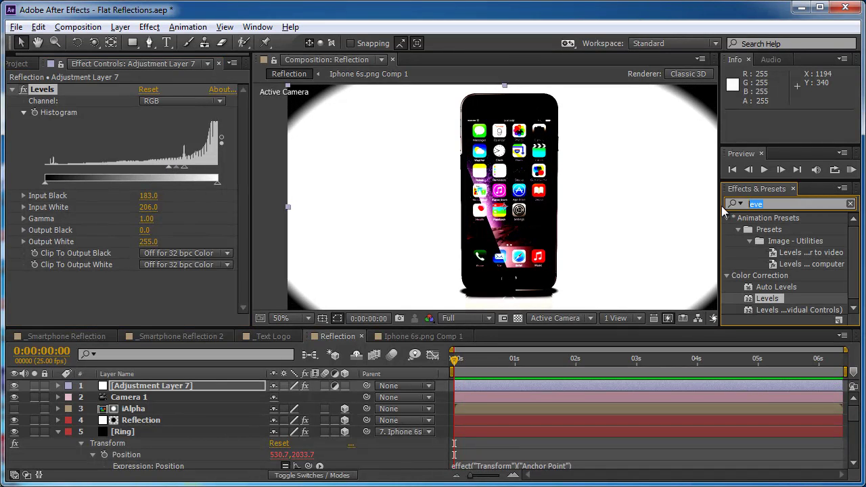
pyautogui.write('fast')
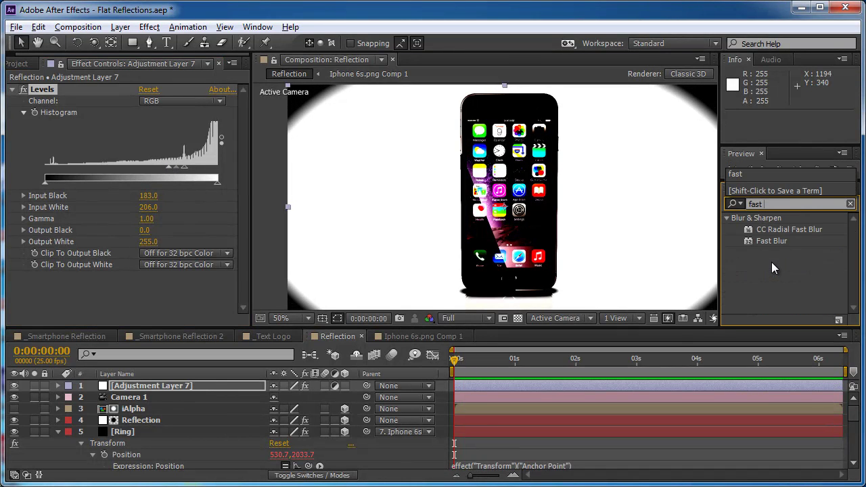
pyautogui.doubleClick(775, 241)
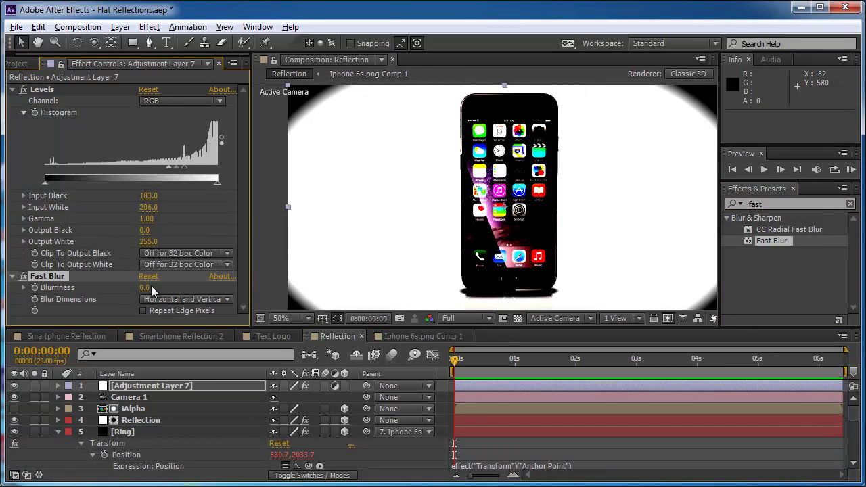
pyautogui.moveTo(144, 288); pyautogui.dragTo(172, 287)
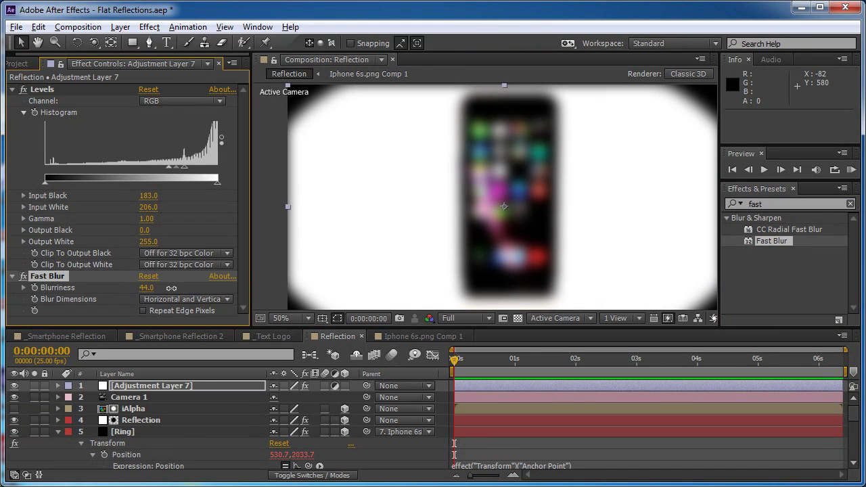
# Enable Repeat Edge Pixels on the adjustment layer's Fast Blur and set the layer's blending mode to Screen
pyautogui.click(143, 311)
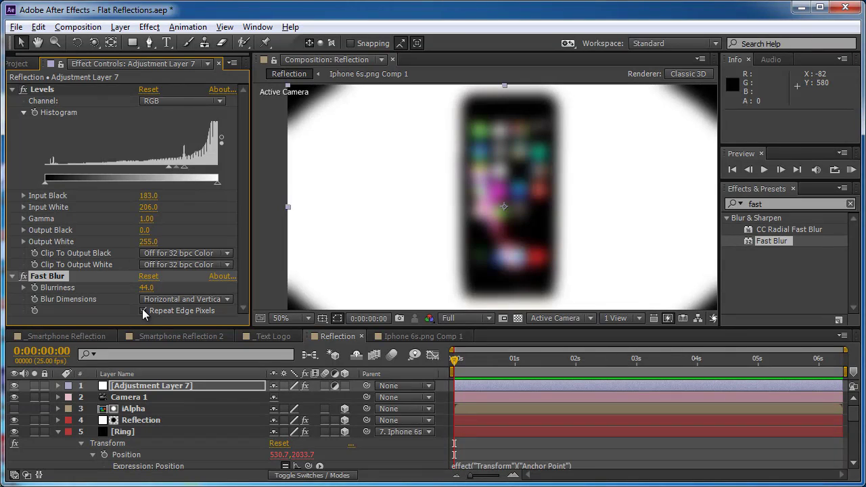
pyautogui.click(313, 476)
pyautogui.click(285, 389)
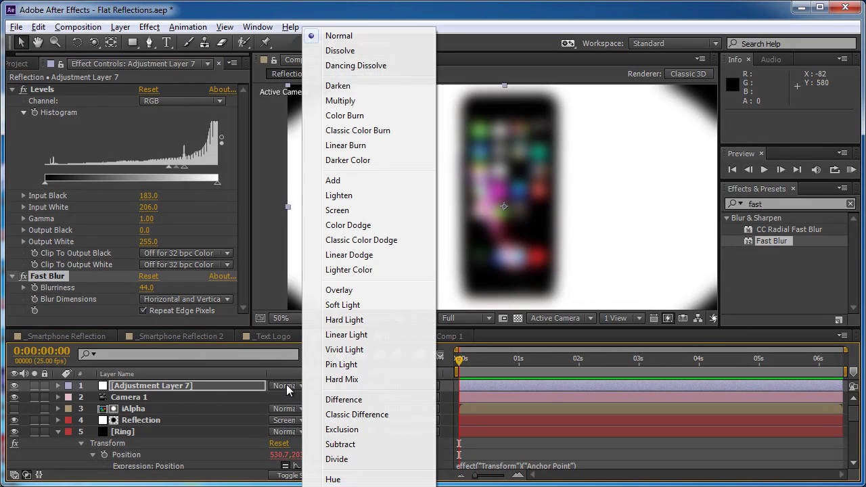
pyautogui.click(332, 212)
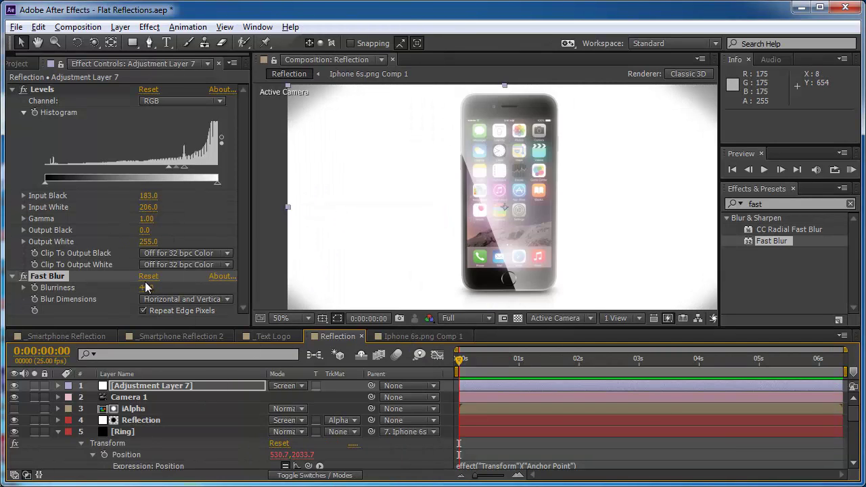
# Set the Fast Blur Blurriness to 34 and the adjustment layer's opacity to 35%
pyautogui.moveTo(142, 287); pyautogui.dragTo(121, 302)
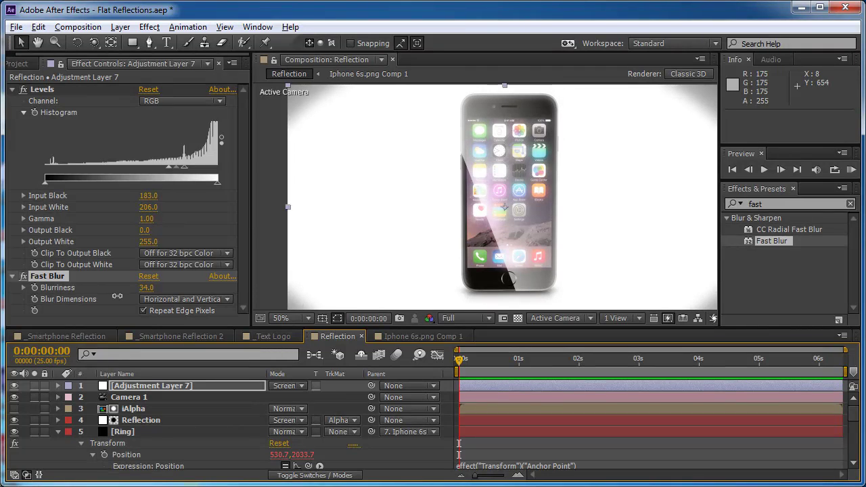
pyautogui.click(145, 383)
pyautogui.press('t')
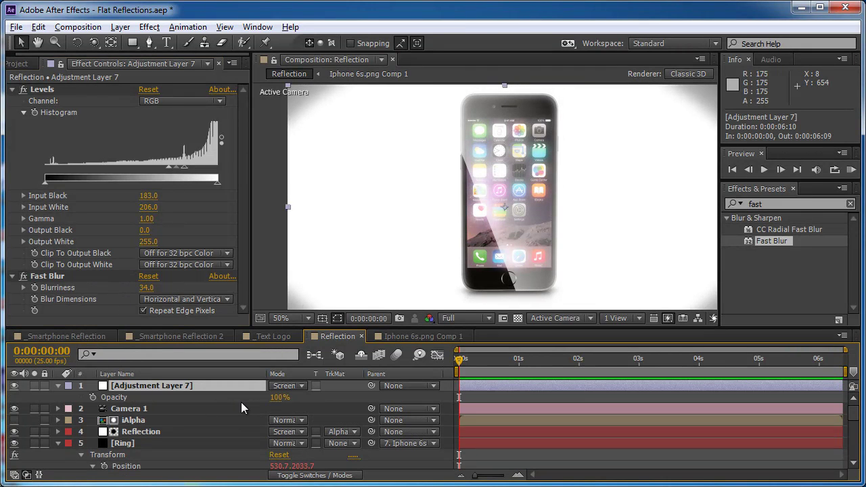
pyautogui.moveTo(276, 397); pyautogui.dragTo(201, 412)
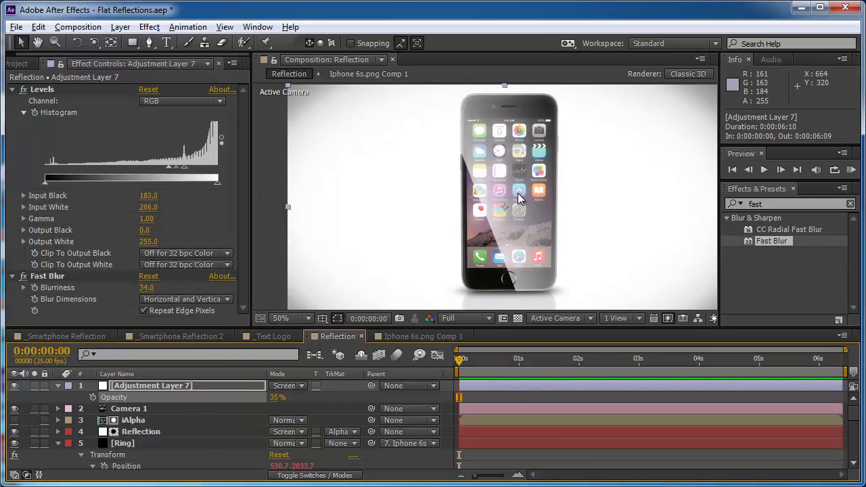
# Orbit Camera 1 around the phone to check the glow and the screen reflection
pyautogui.press('c')
pyautogui.moveTo(520, 193); pyautogui.dragTo(502, 197)
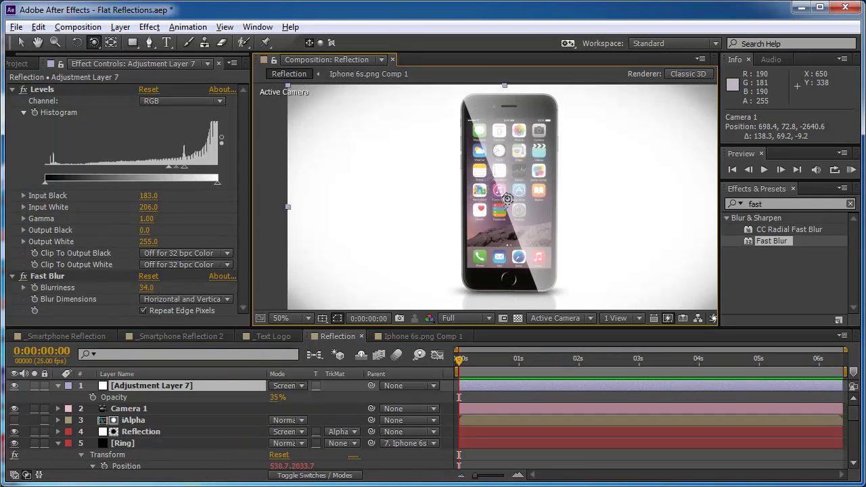
# Add a new camera to the _Text Logo composition and orbit it slightly around the text
pyautogui.click(273, 336)
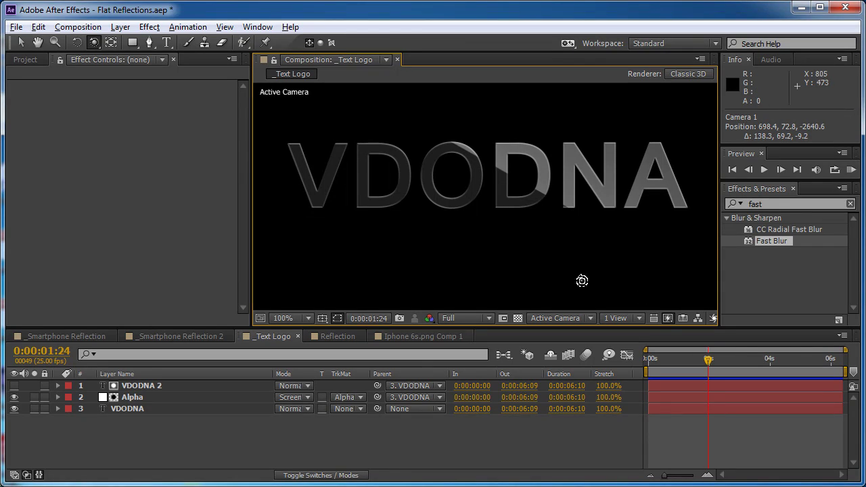
pyautogui.click(121, 27)
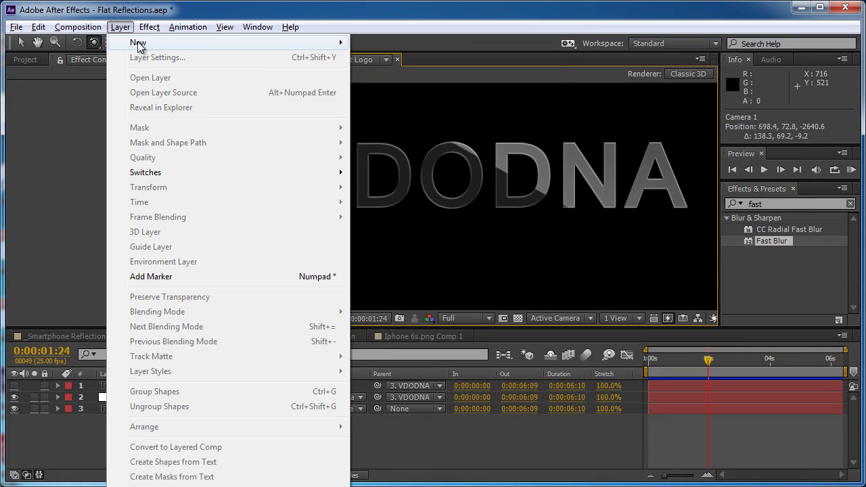
pyautogui.moveTo(139, 43)
pyautogui.click(435, 87)
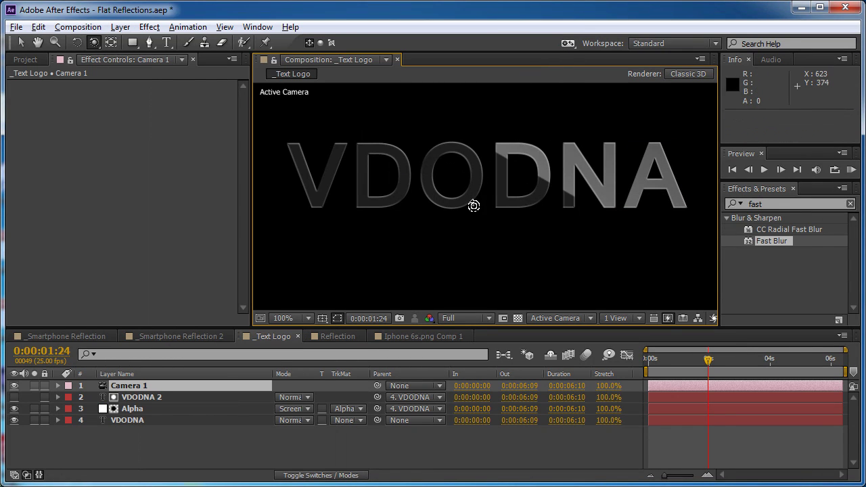
pyautogui.moveTo(474, 206)
pyautogui.mouseDown()
pyautogui.moveTo(499, 205)
pyautogui.moveTo(464, 205)
pyautogui.moveTo(475, 210)
pyautogui.mouseUp()
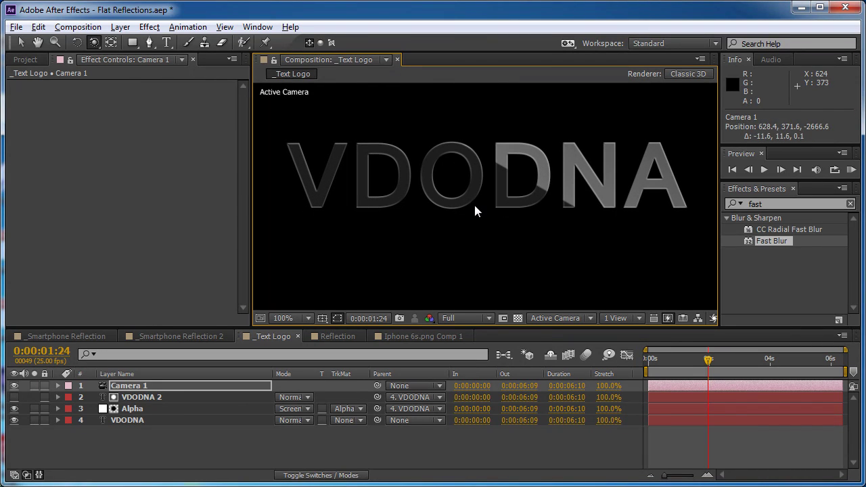
# Rotate the VDODNA text layer in 3D to check how the reflection moves across the letters
pyautogui.click(175, 410)
pyautogui.keyDown('ctrl'); pyautogui.click(173, 397); pyautogui.keyUp('ctrl')
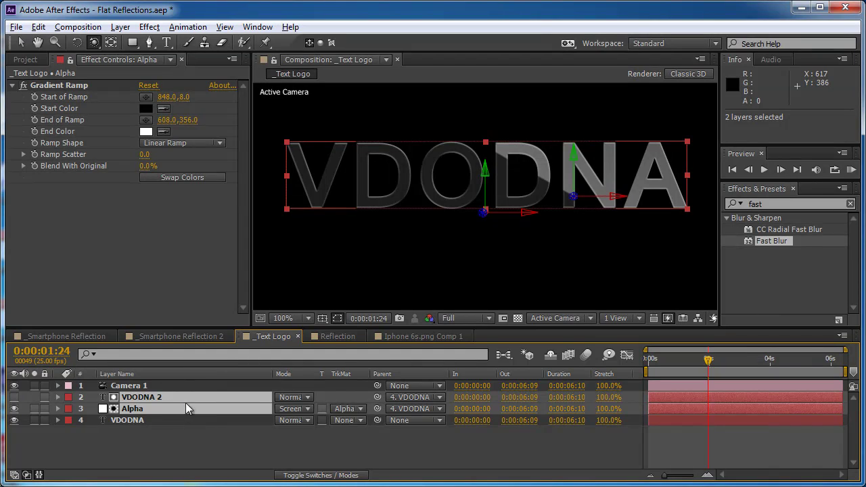
pyautogui.click(181, 418)
pyautogui.press('w')
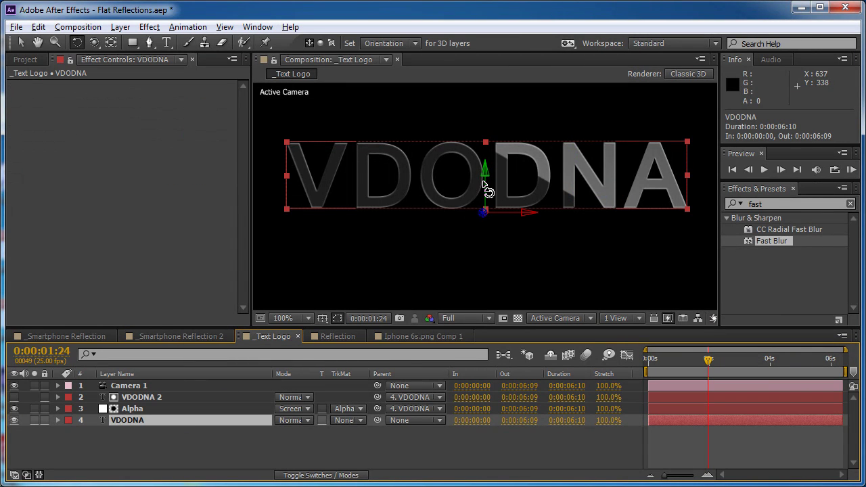
pyautogui.moveTo(485, 183)
pyautogui.mouseDown()
pyautogui.moveTo(499, 185)
pyautogui.moveTo(487, 186)
pyautogui.mouseUp()
# Delete the existing reflection layers Alpha and VDODNA 2 from the text composition
pyautogui.click(250, 411)
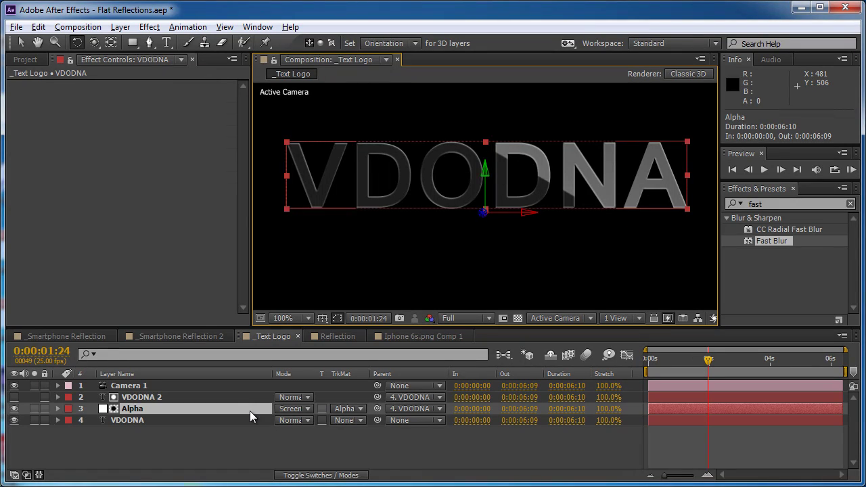
pyautogui.keyDown('ctrl'); pyautogui.click(232, 398); pyautogui.keyUp('ctrl')
pyautogui.press('Delete')
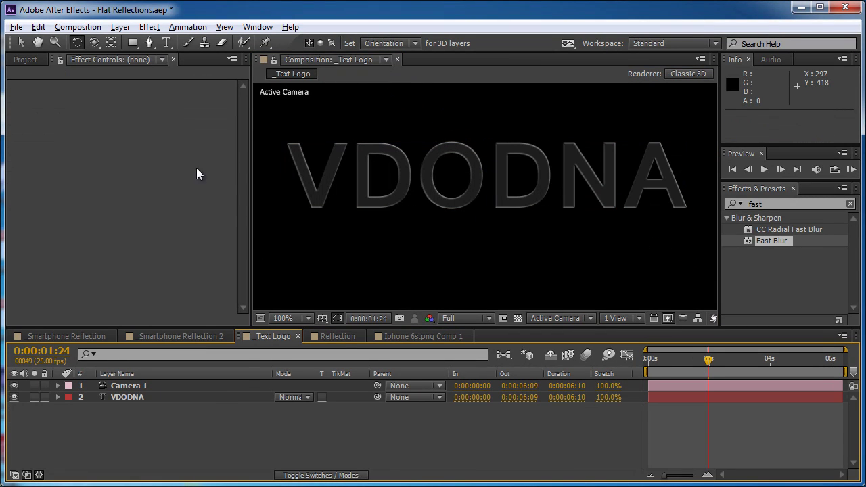
# Create a new 1280 x 720 px solid layer coloured white (ffffff)
pyautogui.click(121, 27)
pyautogui.moveTo(122, 42)
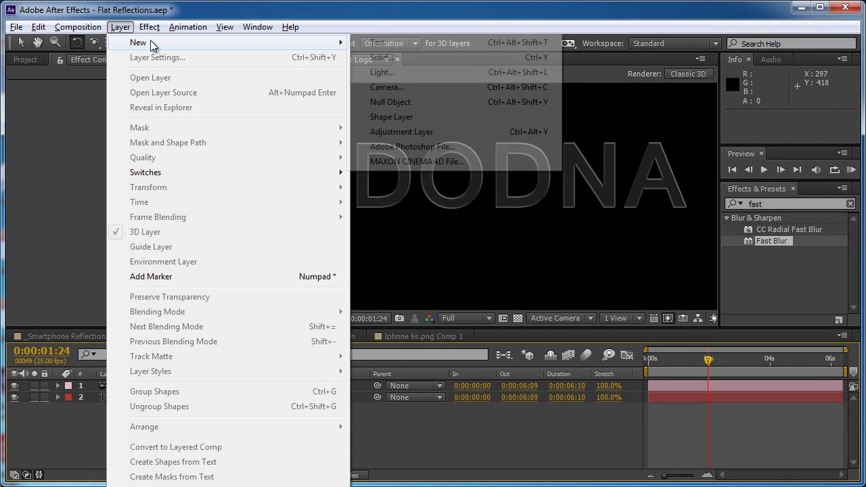
pyautogui.click(377, 59)
pyautogui.click(218, 298)
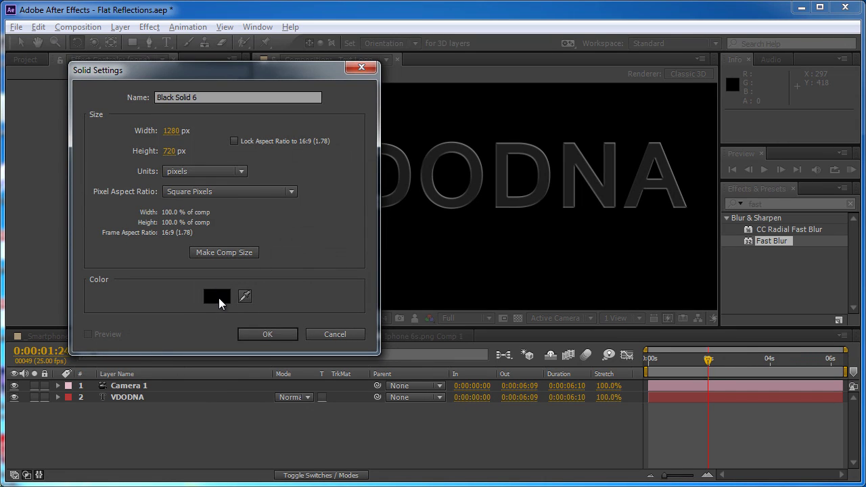
pyautogui.write('ffffff')
pyautogui.click(833, 196)
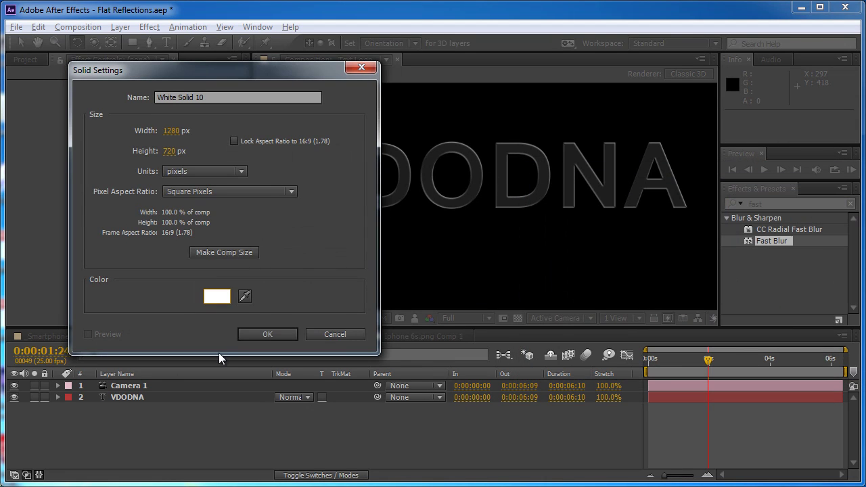
pyautogui.click(264, 334)
# Add a full-frame rectangular mask to the white solid and remove its lower-left vertex to leave a diagonal triangle
pyautogui.press(',')
pyautogui.press(',')
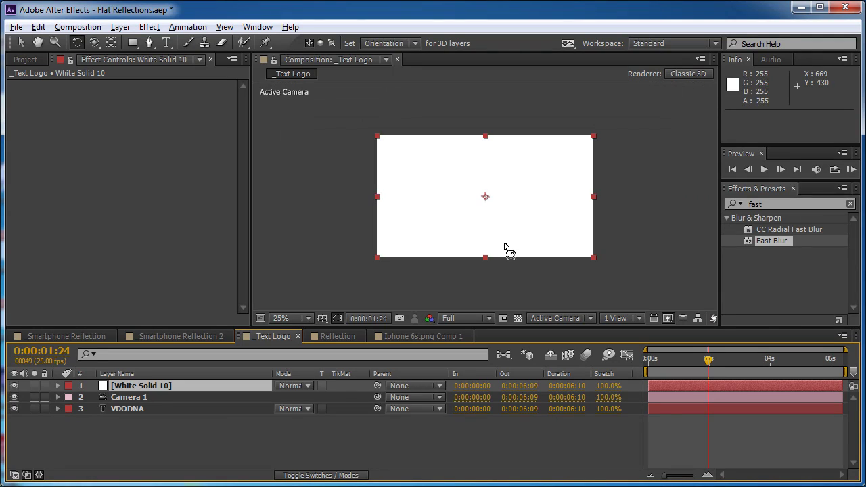
pyautogui.doubleClick(133, 42)
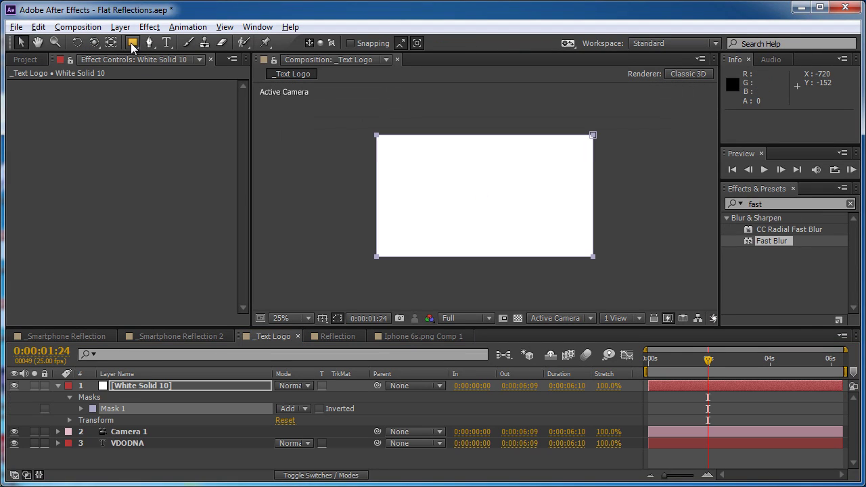
pyautogui.press('v')
pyautogui.press('g')
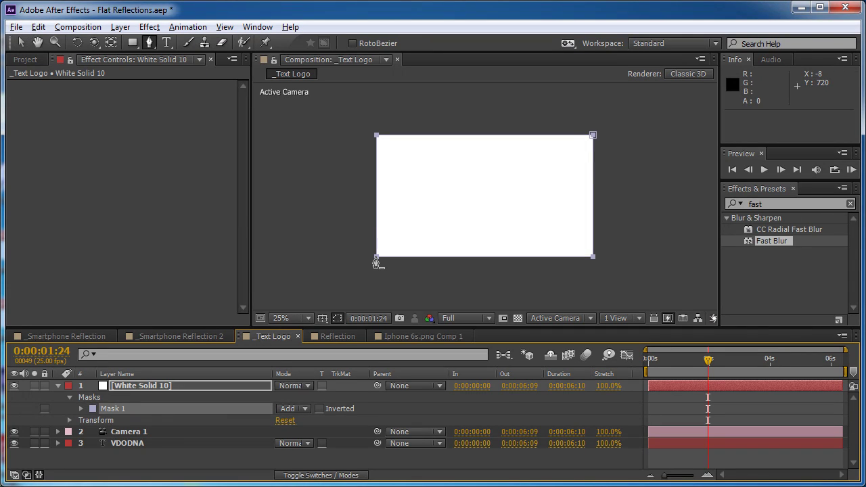
pyautogui.click(376, 258)
pyautogui.scroll(2, 524, 204)
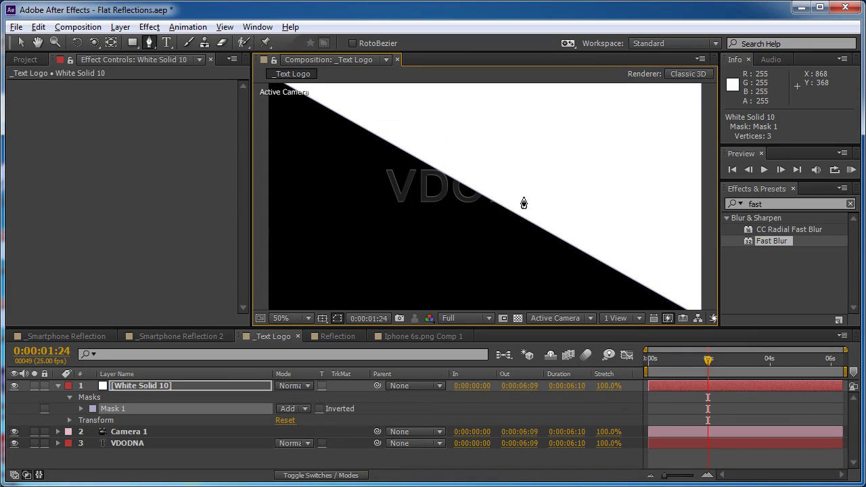
# Apply Gradient Ramp to the white solid, with Start of Ramp at about 800, 68 and End of Ramp at about 644, 352
pyautogui.click(756, 205)
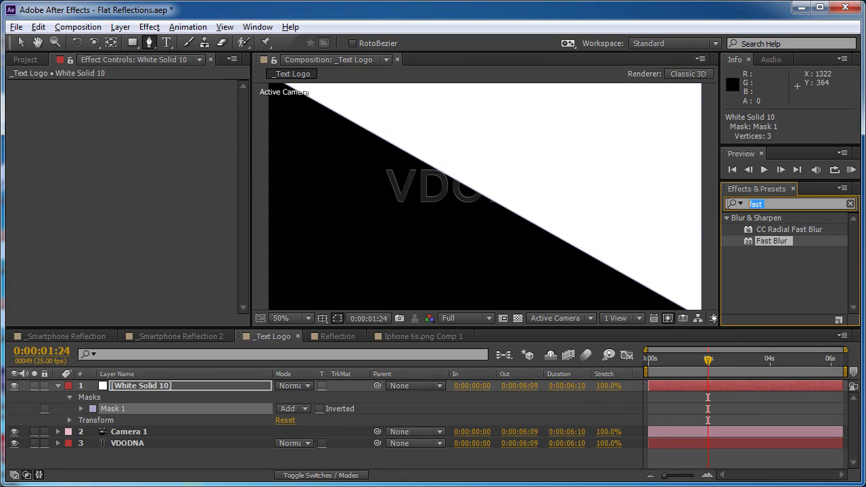
pyautogui.write('ramp')
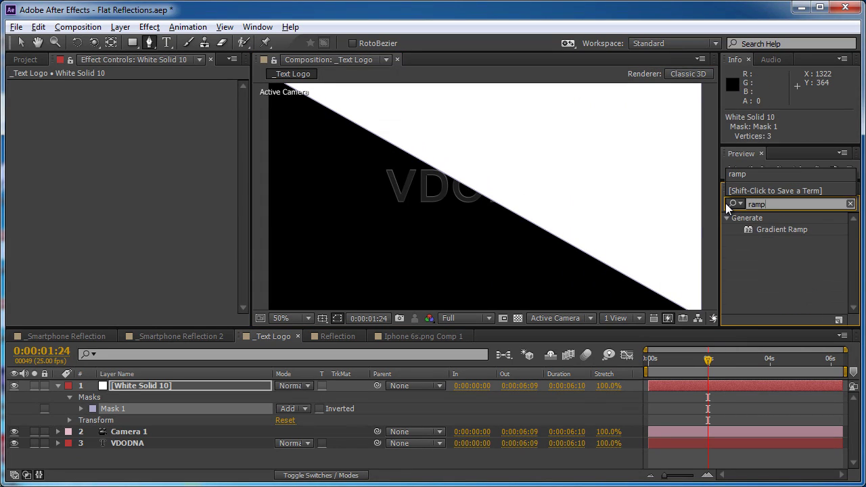
pyautogui.moveTo(779, 231); pyautogui.dragTo(644, 227)
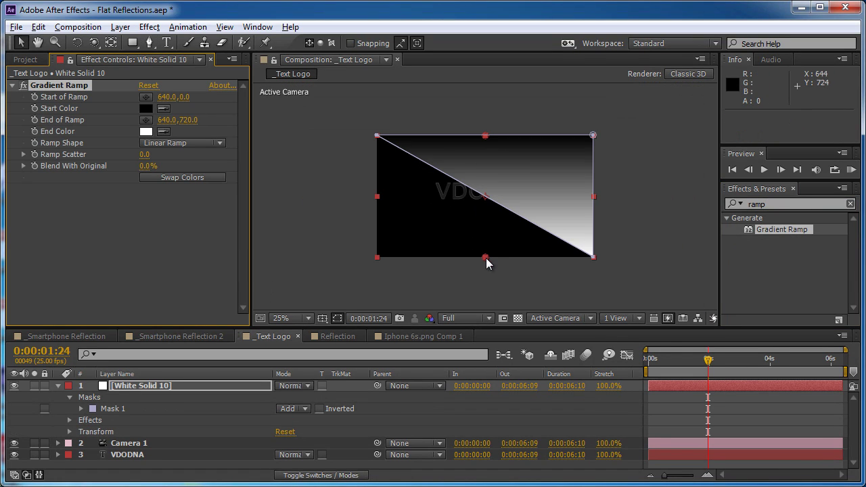
pyautogui.moveTo(486, 258); pyautogui.dragTo(487, 196)
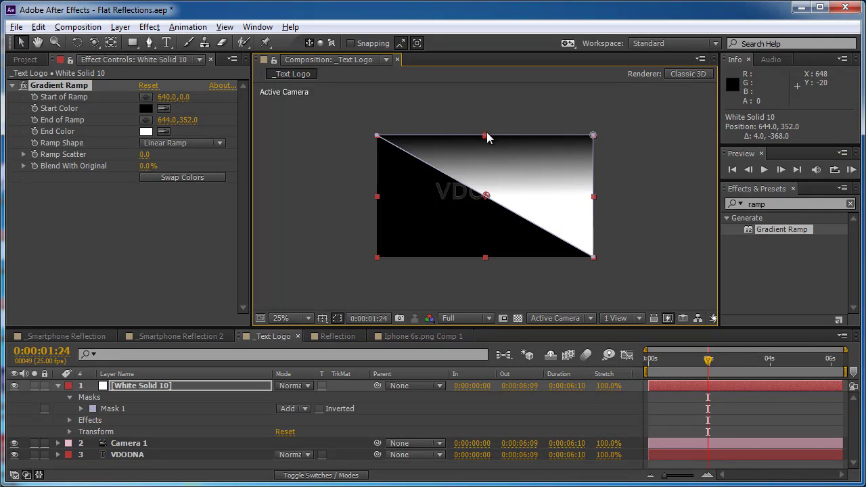
pyautogui.moveTo(486, 136); pyautogui.dragTo(514, 149)
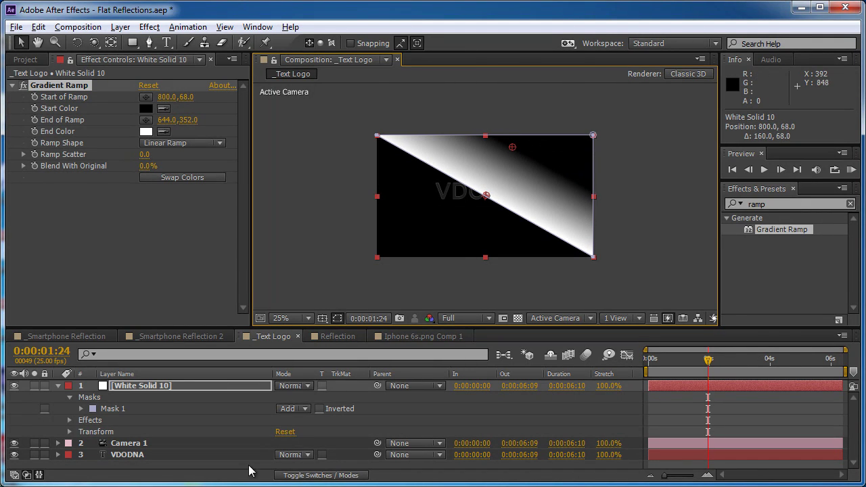
# Set the white solid's blending mode to Screen and make it a 3D layer
pyautogui.click(303, 392)
pyautogui.click(326, 208)
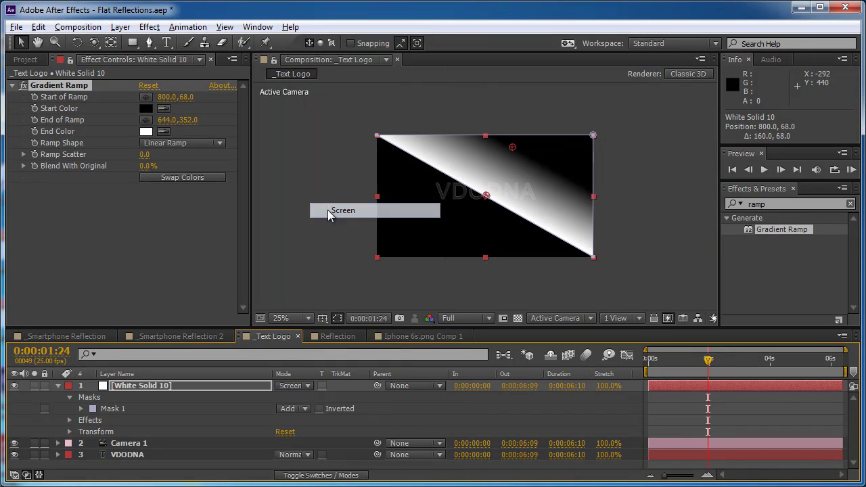
pyautogui.click(232, 384)
pyautogui.click(321, 476)
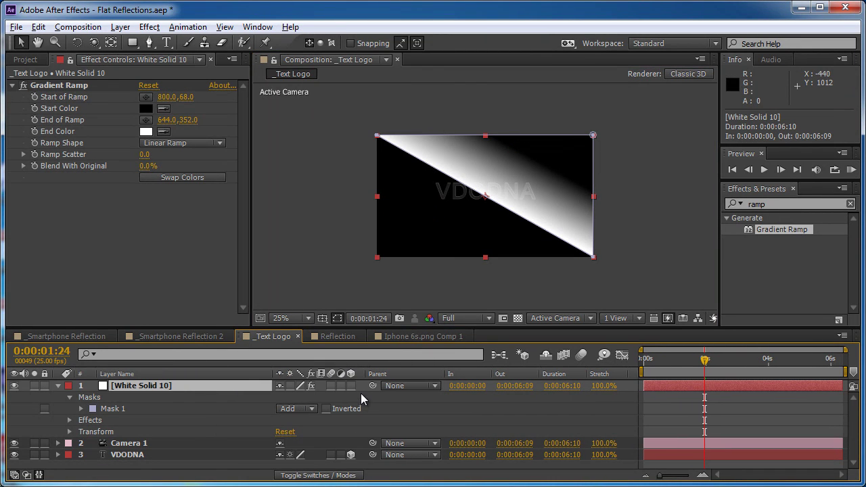
pyautogui.click(351, 385)
# Reveal the layers' keyframed properties and parent the white solid to the VDODNA text layer
pyautogui.hotkey('ctrl', 'a')
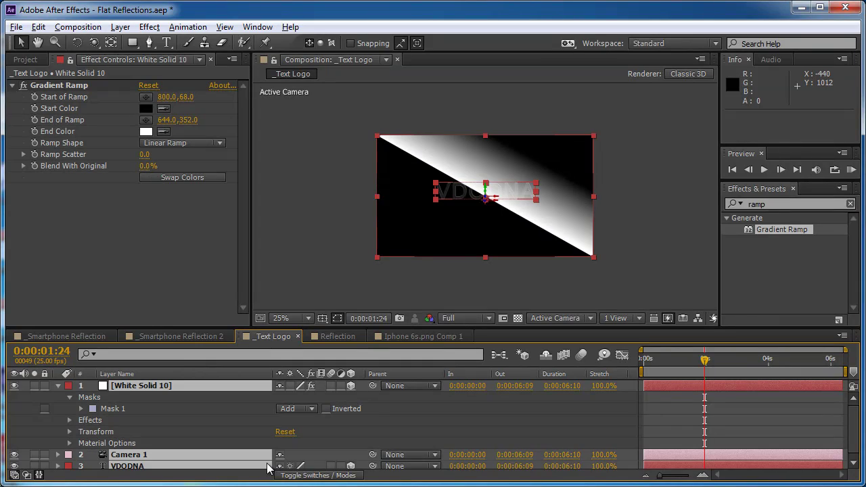
pyautogui.press('u')
pyautogui.click(263, 453)
pyautogui.moveTo(372, 384)
pyautogui.mouseDown()
pyautogui.moveTo(208, 419)
pyautogui.moveTo(201, 413)
pyautogui.mouseUp()
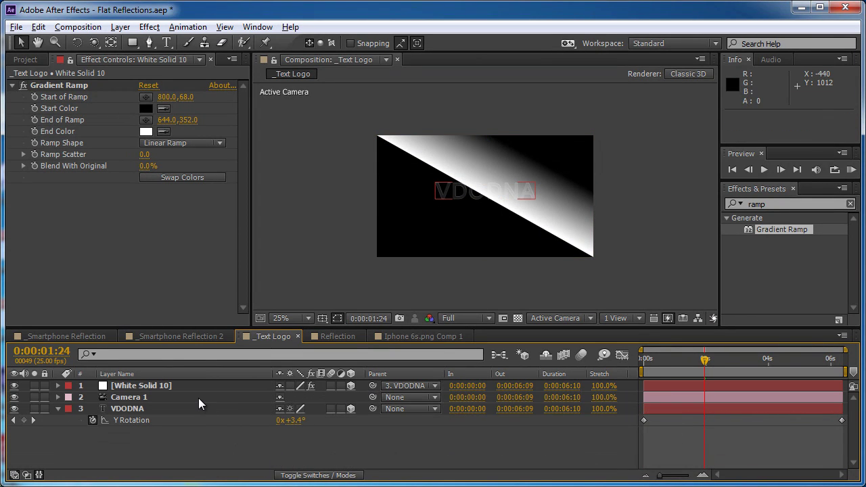
# Rename the white solid layer as Ref
pyautogui.click(198, 385)
pyautogui.press('Return')
pyautogui.write('Ref')
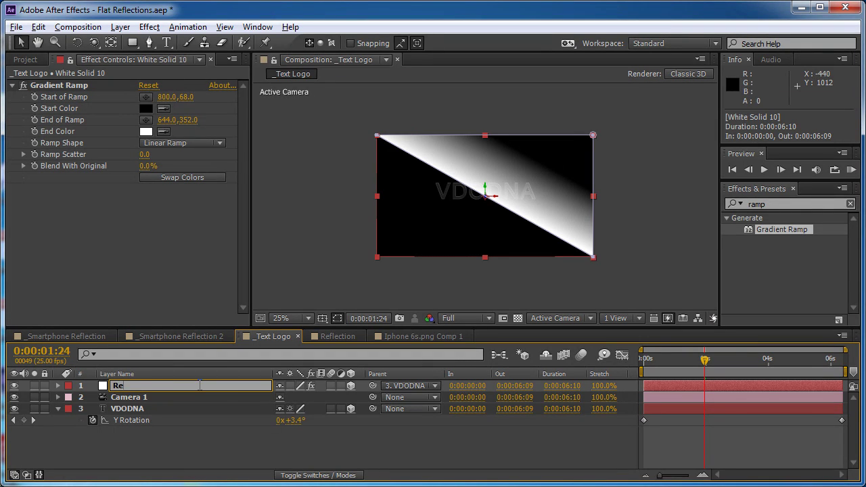
pyautogui.press('Return')
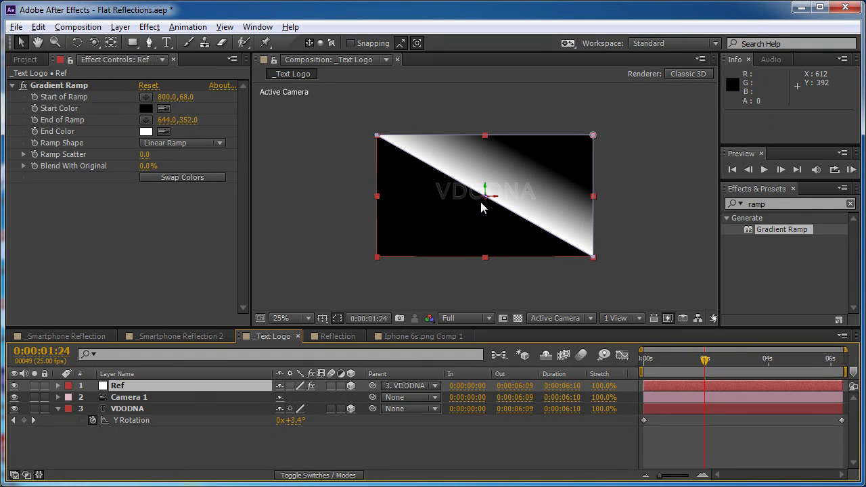
# Move the Ref layer far behind the text to a Z position of about 9383 and scale it up to 446%
pyautogui.moveTo(484, 198); pyautogui.dragTo(362, 232)
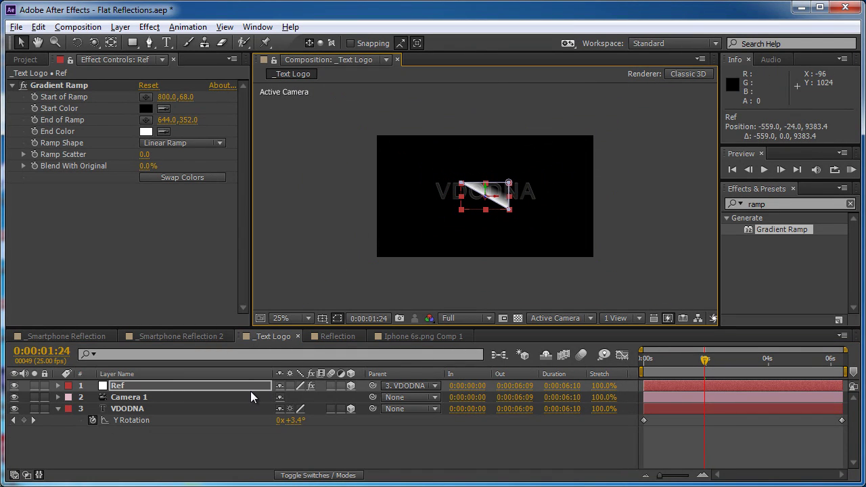
pyautogui.press('s')
pyautogui.moveTo(298, 397); pyautogui.dragTo(528, 397)
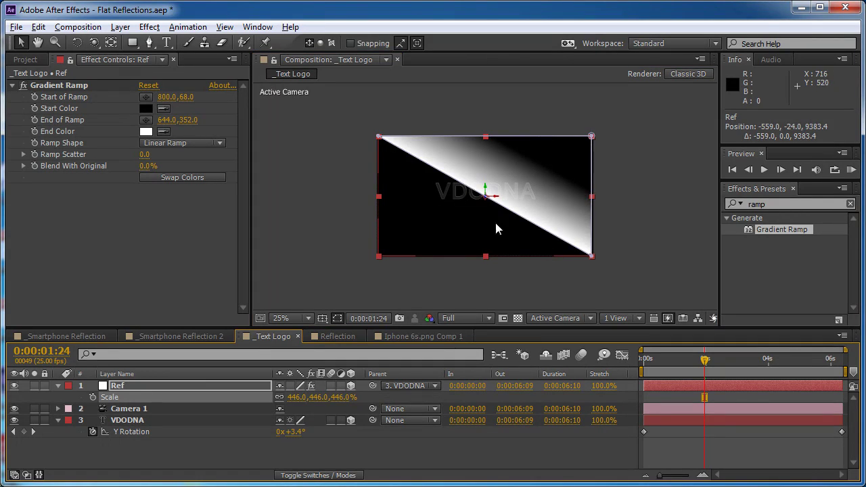
# Orbit the camera around the text to check how the distant Ref gradient shifts, and undo the orbit
pyautogui.press('c')
pyautogui.moveTo(497, 226); pyautogui.dragTo(445, 275)
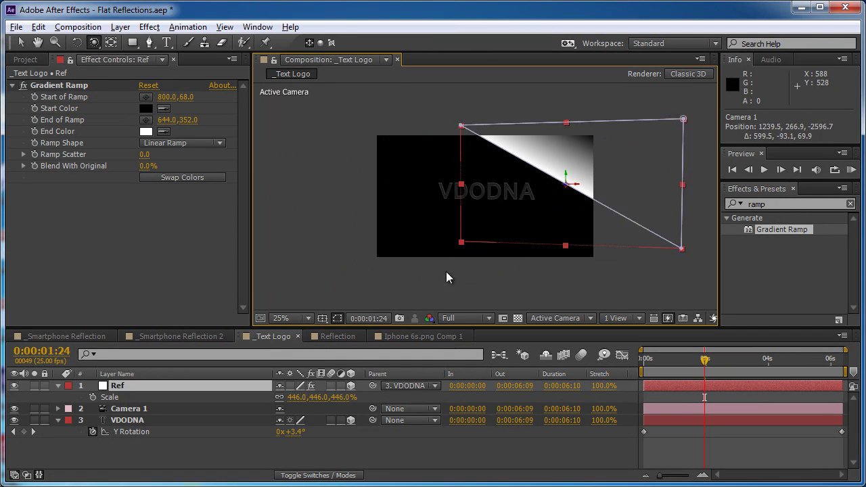
pyautogui.hotkey('ctrl', 'z')
# Enlarge the view of the VDODNA text and expand its layer to inspect the Transform and Layer Styles groups
pyautogui.click(163, 387)
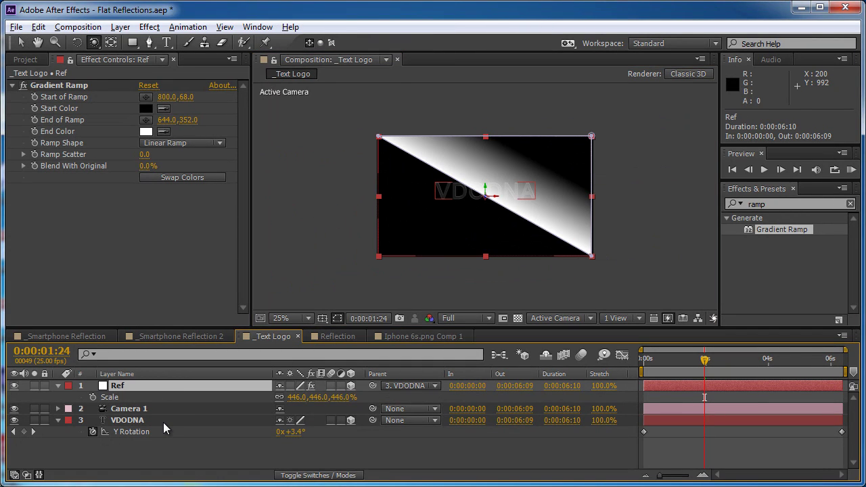
pyautogui.click(163, 421)
pyautogui.press('.')
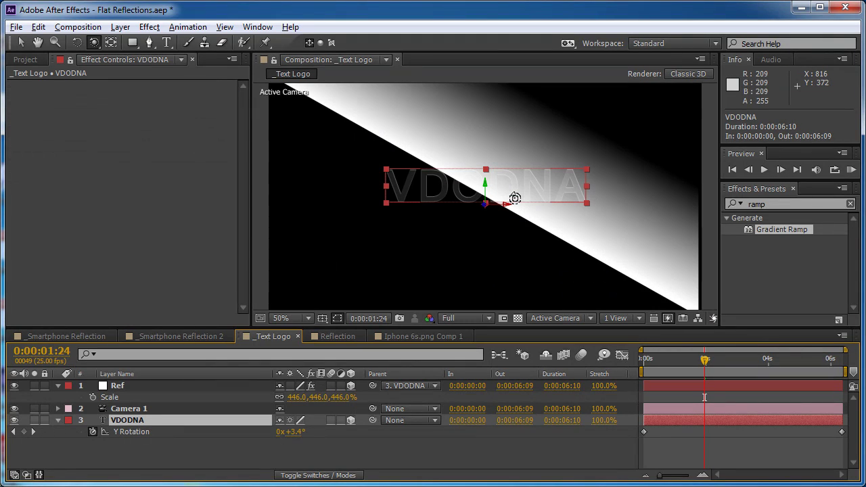
pyautogui.click(58, 421)
pyautogui.click(57, 421)
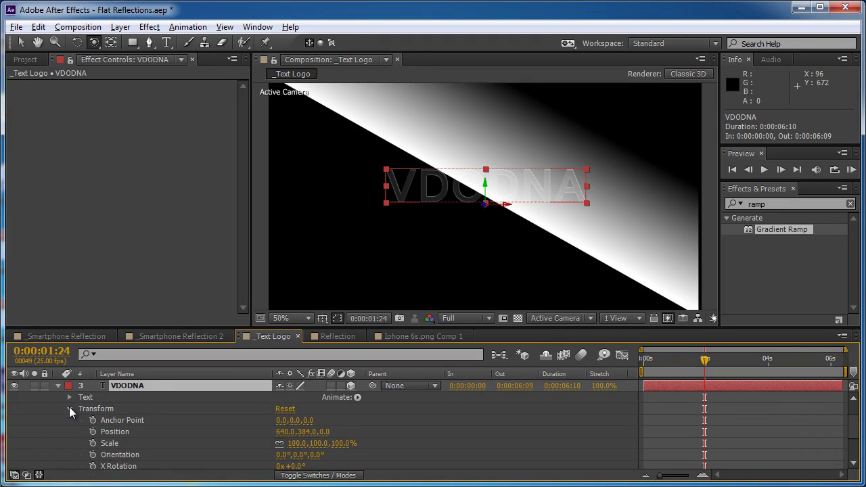
pyautogui.click(69, 409)
pyautogui.click(93, 465)
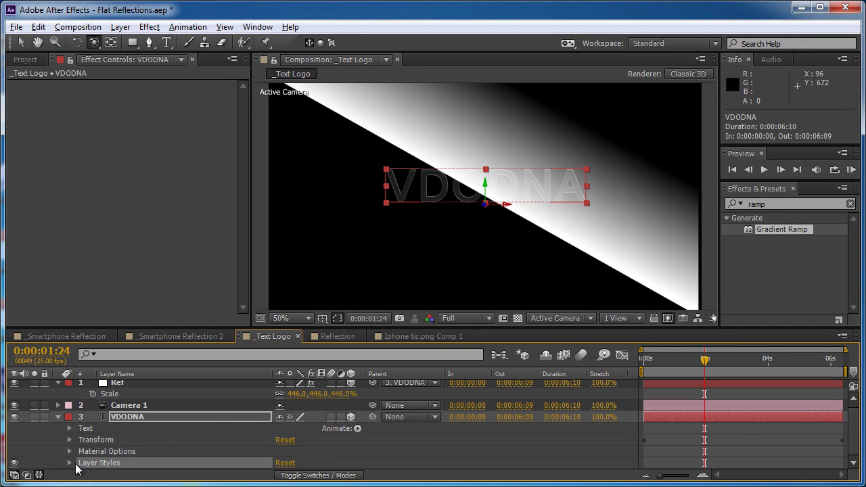
pyautogui.click(13, 463)
pyautogui.scroll(1, 176, 410)
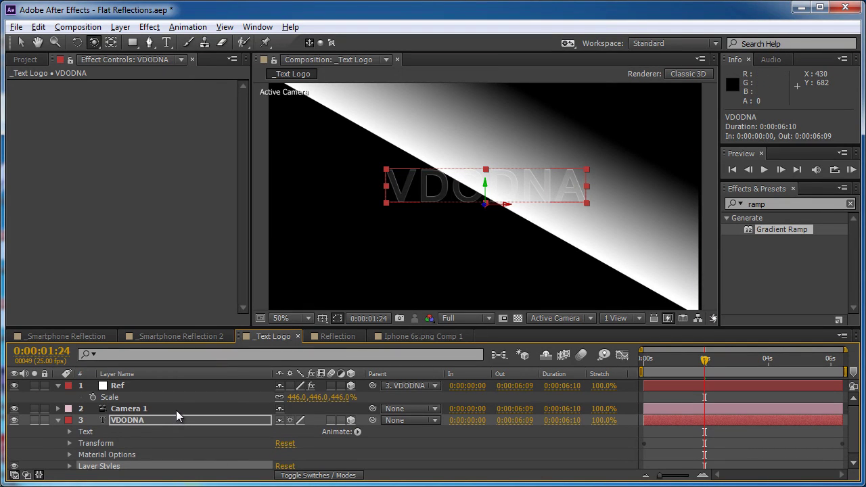
# Duplicate the VDODNA text layer and place the copy directly above the Ref layer
pyautogui.click(166, 422)
pyautogui.hotkey('ctrl', 'd')
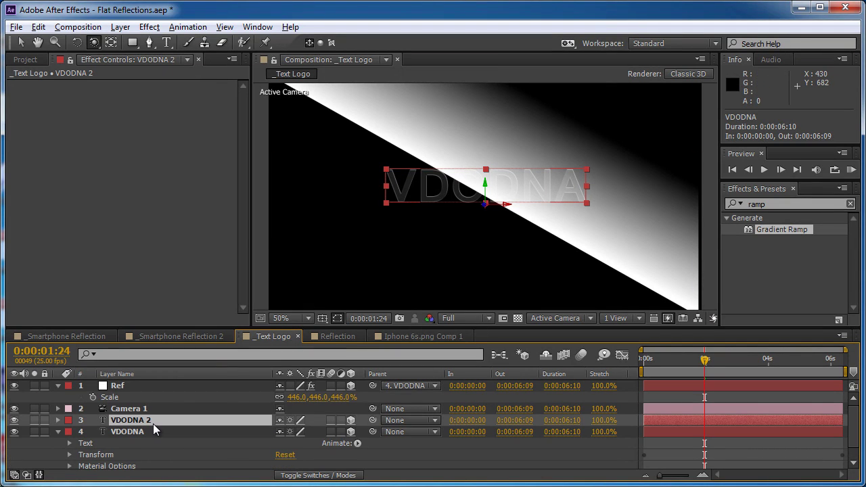
pyautogui.moveTo(153, 424); pyautogui.dragTo(160, 385)
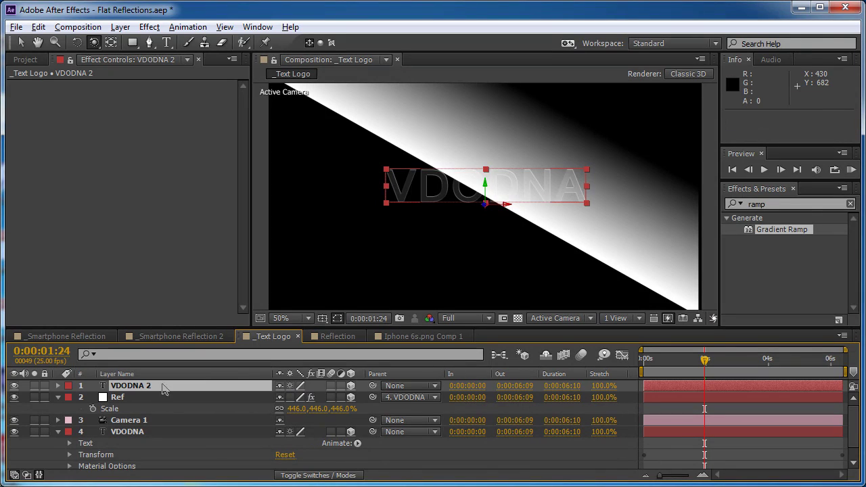
# Set the Ref layer's track matte to Alpha, using the VDODNA 2 text layer above it
pyautogui.click(315, 476)
pyautogui.click(349, 397)
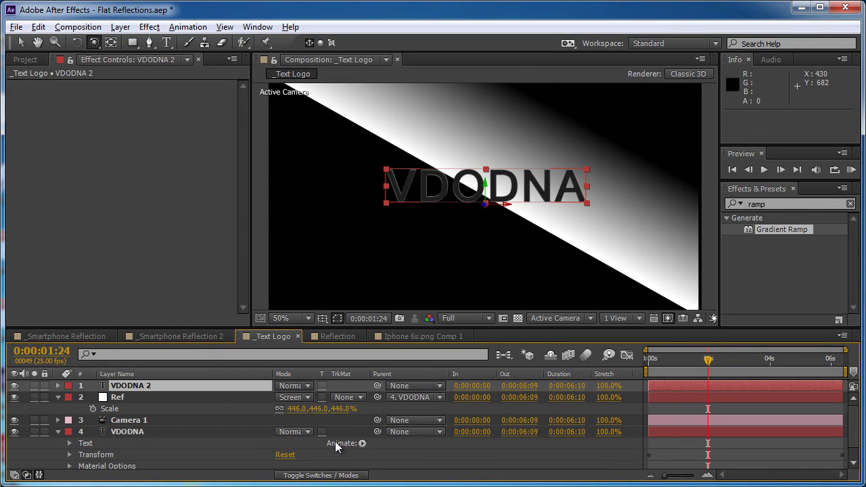
pyautogui.click(335, 441)
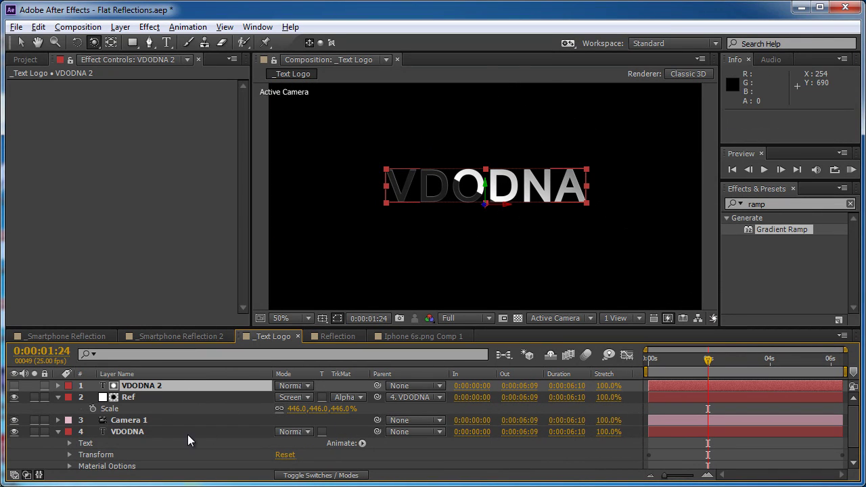
# Link the VDODNA 2 layer's Source Text to the VDODNA layer's Source Text with the expression thisComp.layer("VDODNA").text.sourceText
pyautogui.click(144, 431)
pyautogui.click(135, 384)
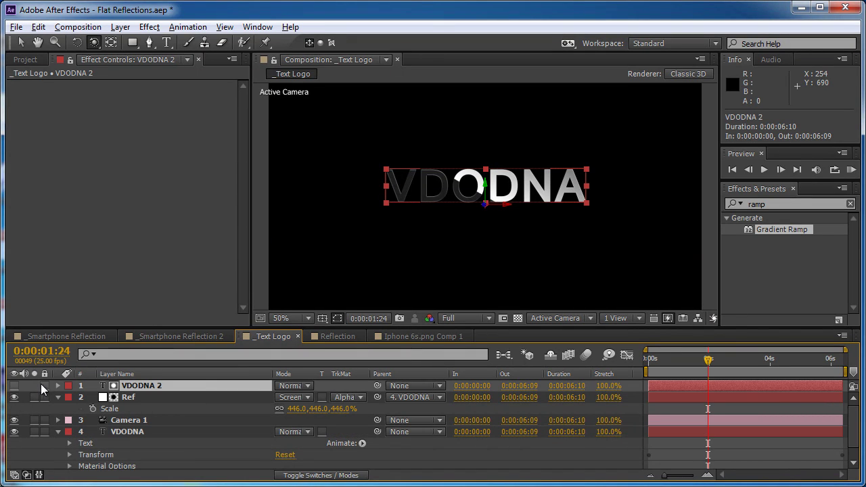
pyautogui.click(57, 386)
pyautogui.click(70, 397)
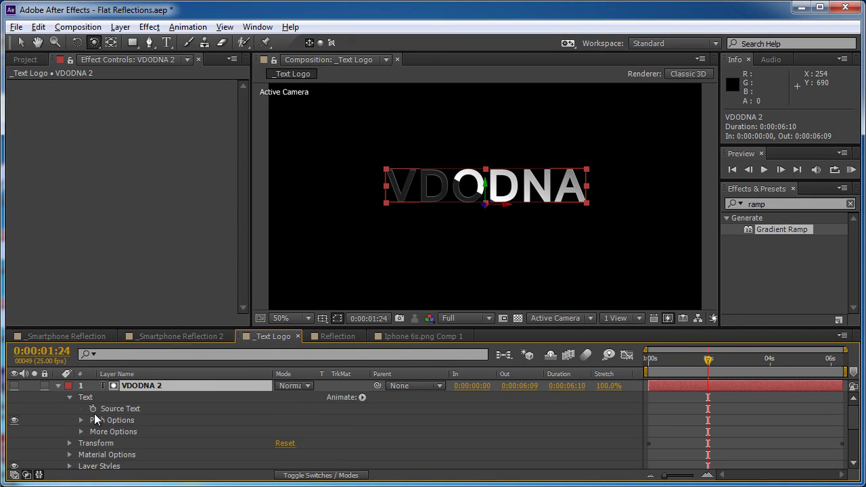
pyautogui.press('`')
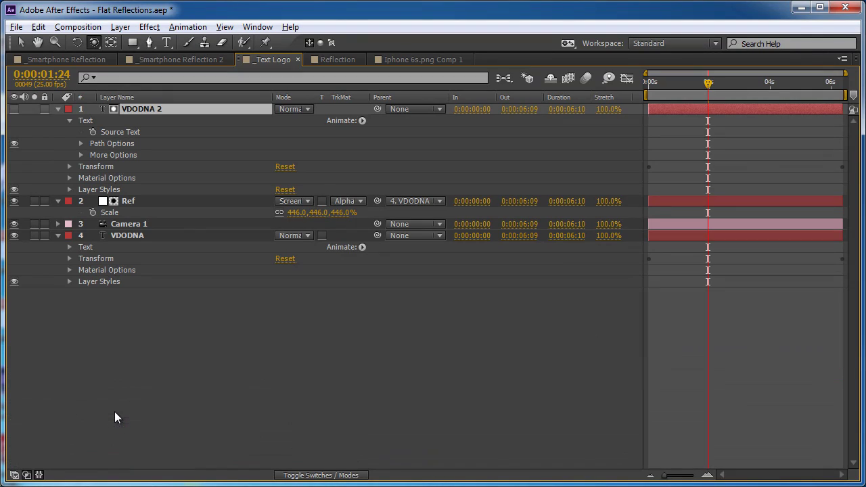
pyautogui.click(69, 246)
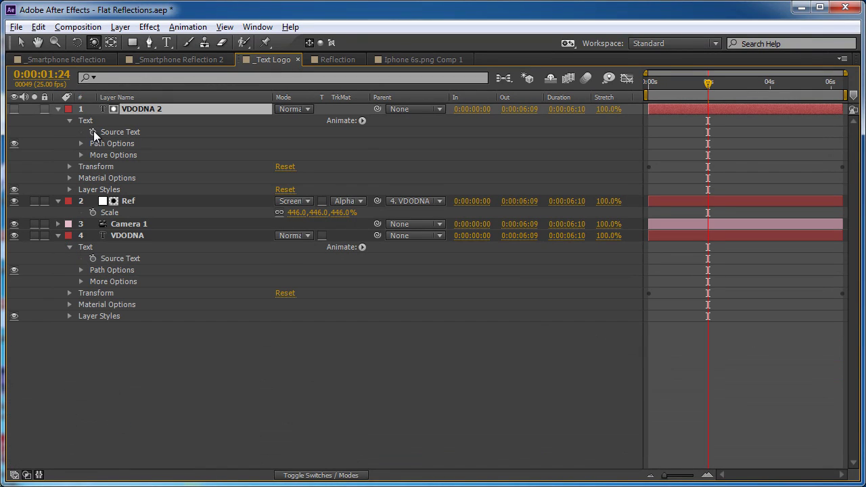
pyautogui.keyDown('alt'); pyautogui.click(93, 132); pyautogui.keyUp('alt')
pyautogui.moveTo(313, 144); pyautogui.dragTo(144, 270)
pyautogui.click(393, 330)
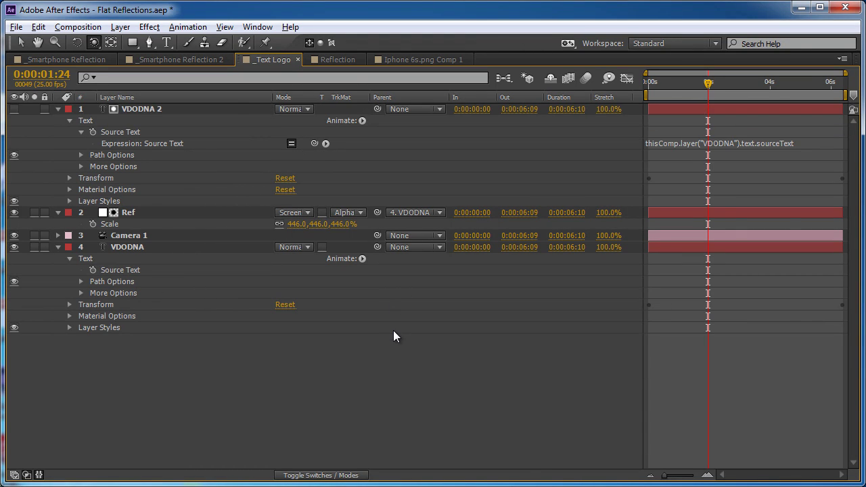
# Collapse the layers to their keyframed properties and replace the original VDODNA layer's text with iPotato
pyautogui.press('`')
pyautogui.hotkey('ctrl', 'a')
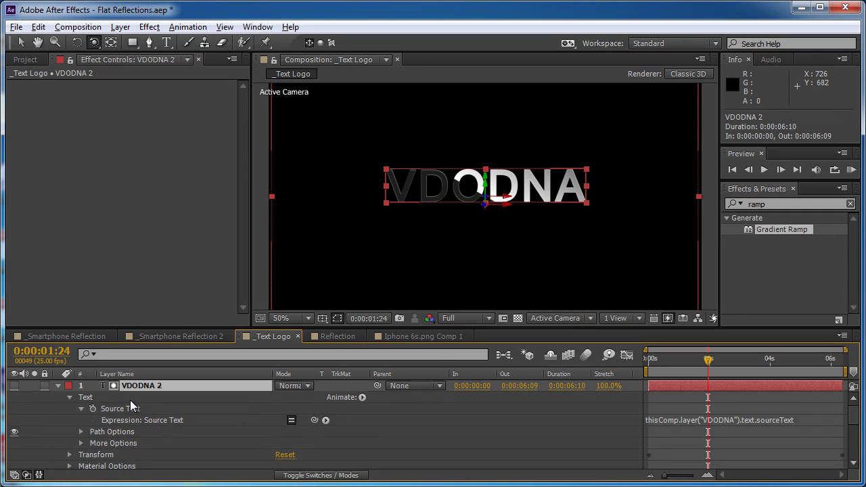
pyautogui.press('u')
pyautogui.doubleClick(151, 433)
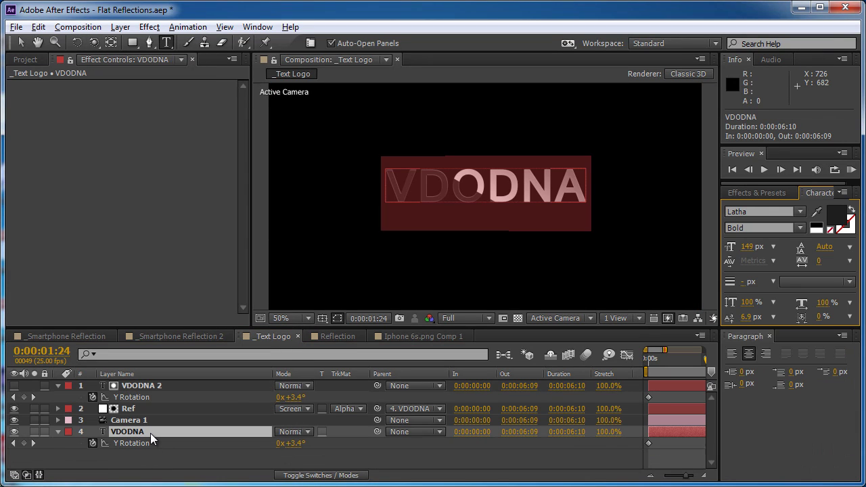
pyautogui.press('BackSpace')
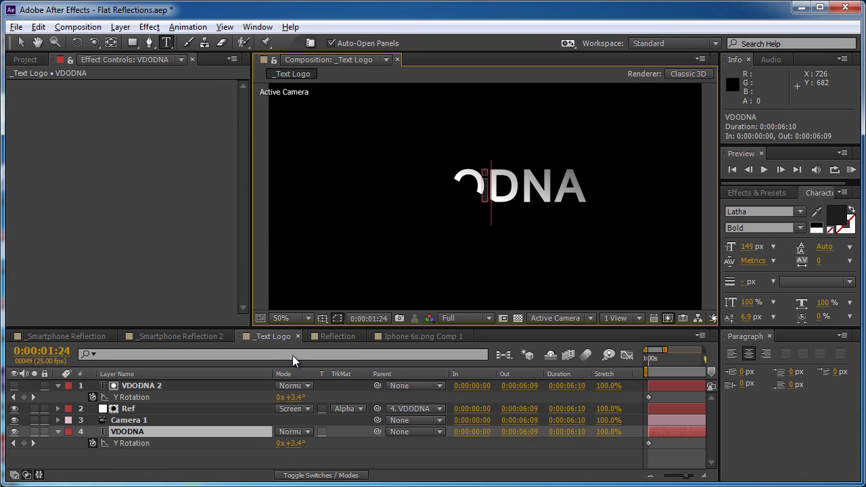
pyautogui.write('iPhone')
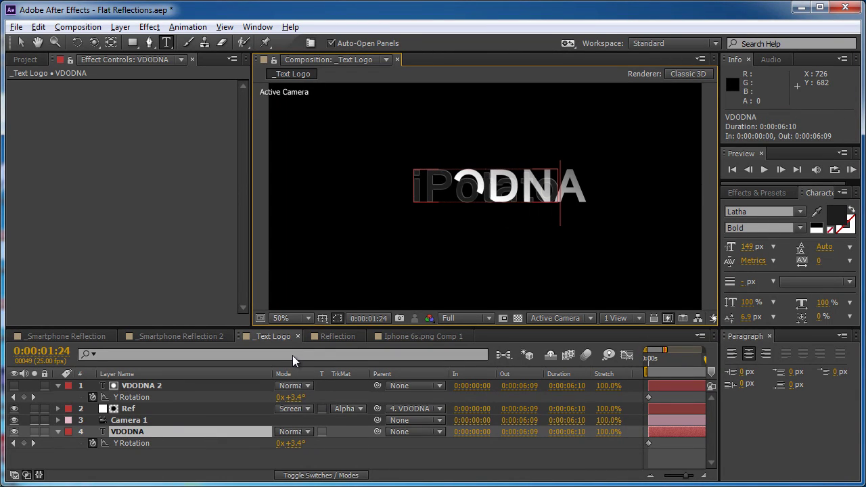
pyautogui.press('KP_Enter')
# Orbit the camera around the iPotato text to check its moving reflection, and undo the orbit
pyautogui.press('c')
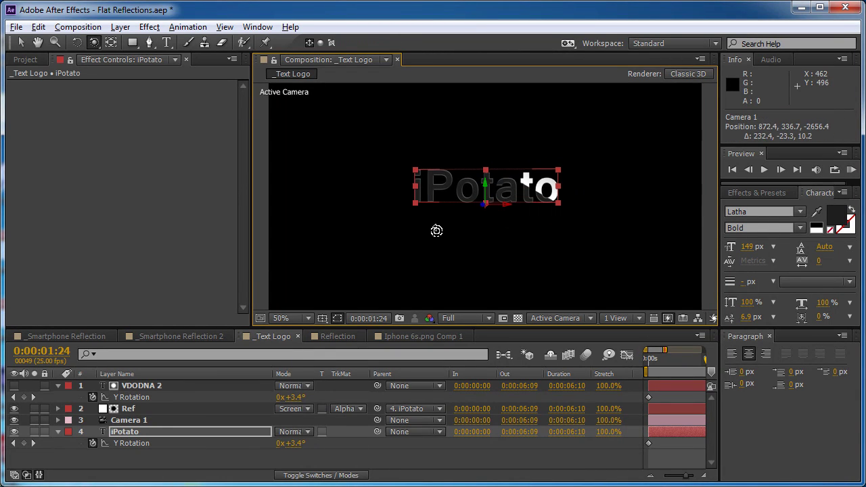
pyautogui.moveTo(437, 231)
pyautogui.mouseDown()
pyautogui.moveTo(448, 224)
pyautogui.moveTo(440, 232)
pyautogui.mouseUp()
pyautogui.hotkey('ctrl', 'z')
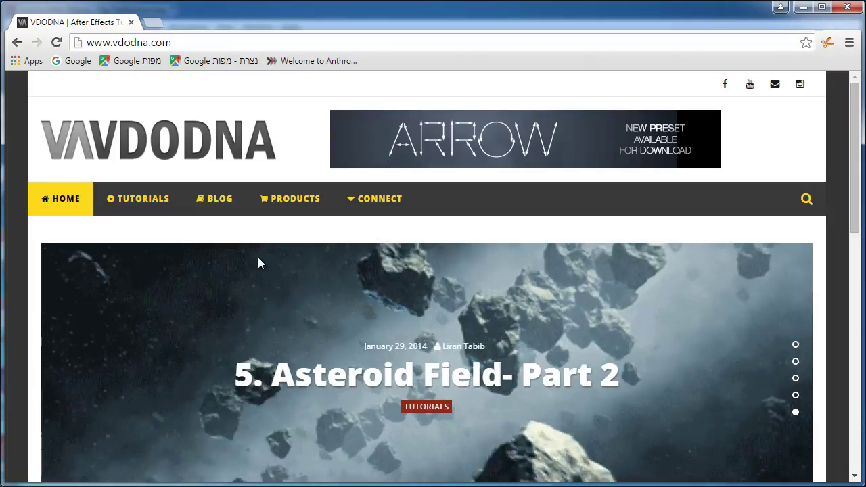
# In the web browser, look over the VDODNA site's home, Tutorials and Blog pages and open the Arrow Preset product page
pyautogui.scroll(-1, 210, 262)
pyautogui.scroll(1, 210, 268)
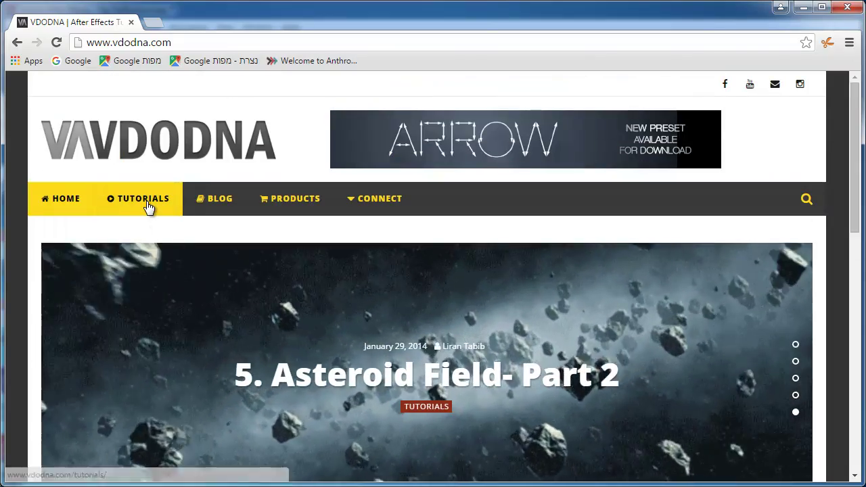
pyautogui.click(146, 201)
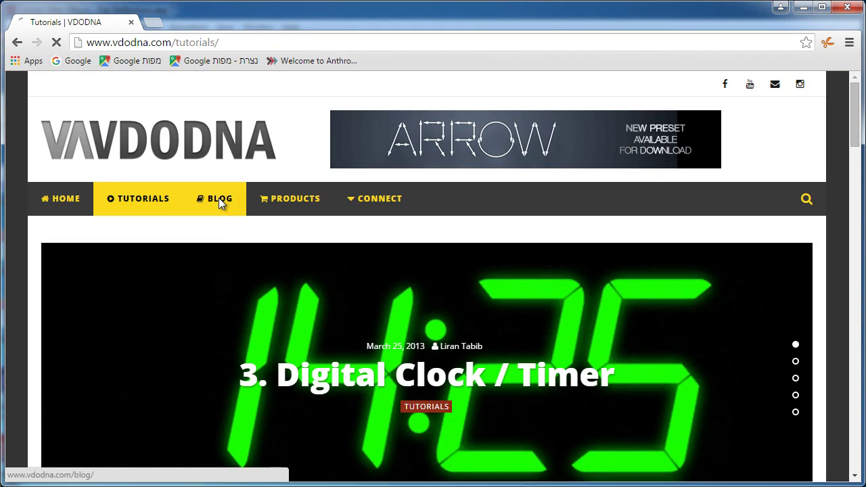
pyautogui.click(220, 200)
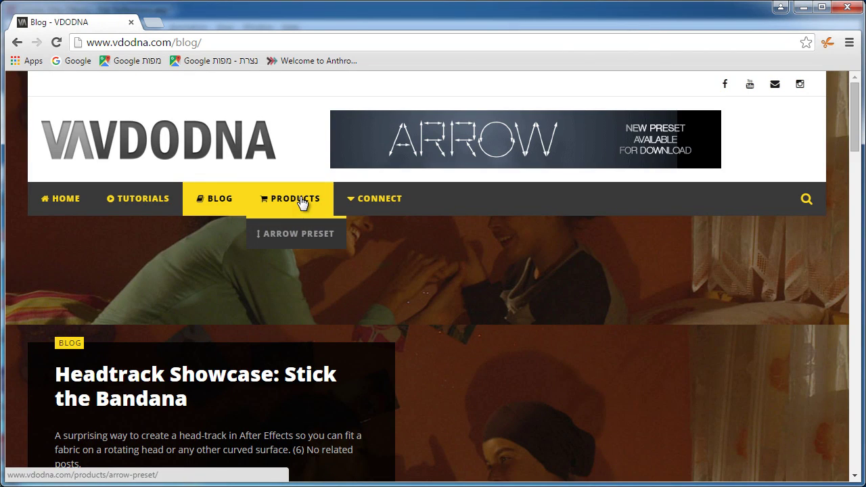
pyautogui.click(300, 198)
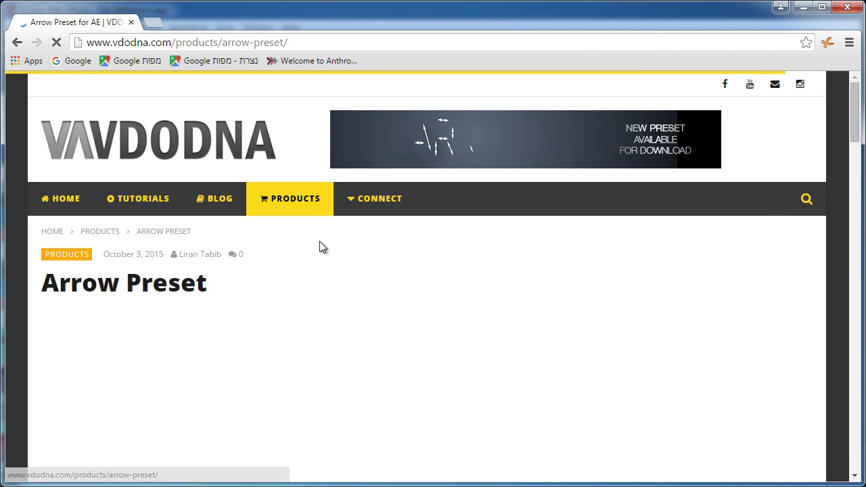
# Look through the Arrow Preset page, from its features and package contents down to the social links in the footer
pyautogui.scroll(-3, 400, 280)
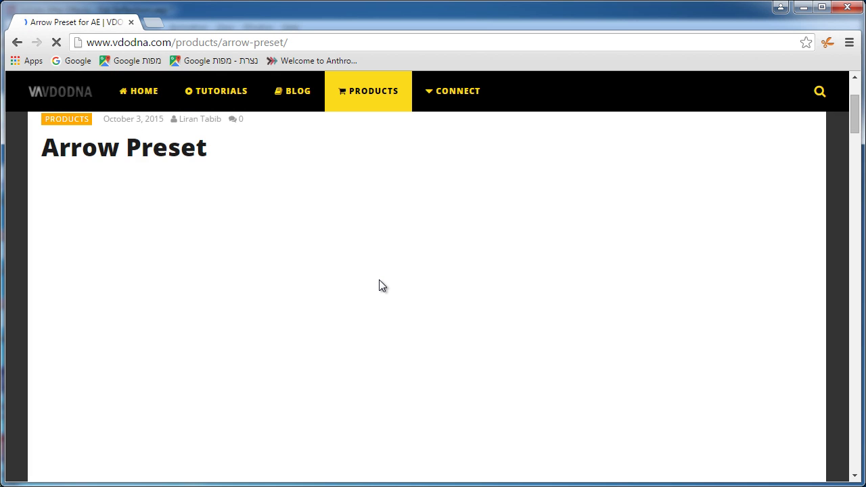
pyautogui.scroll(2, 324, 267)
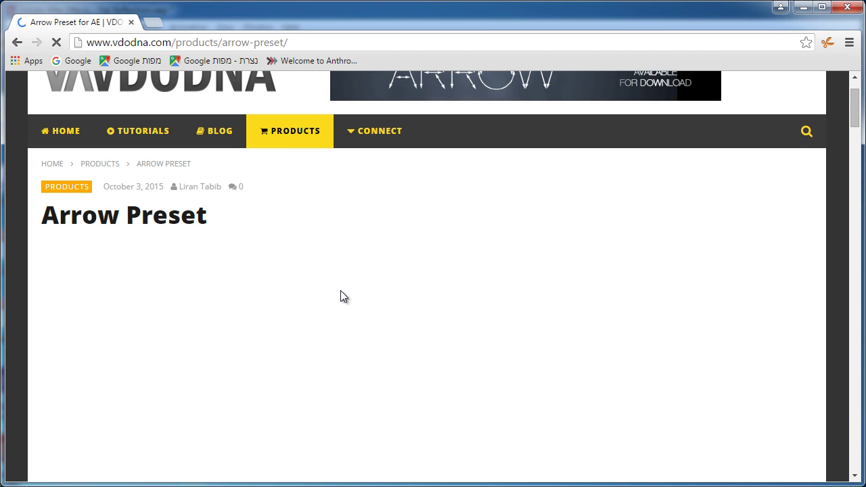
pyautogui.scroll(-3, 342, 293)
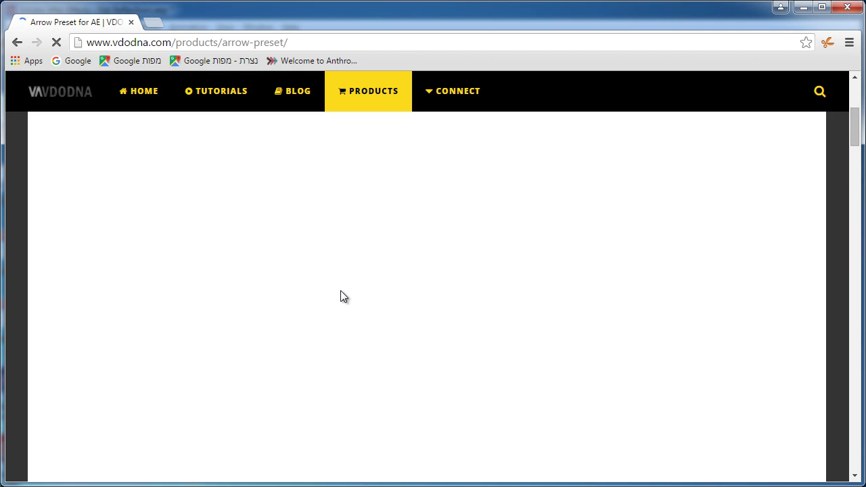
pyautogui.scroll(3, 340, 296)
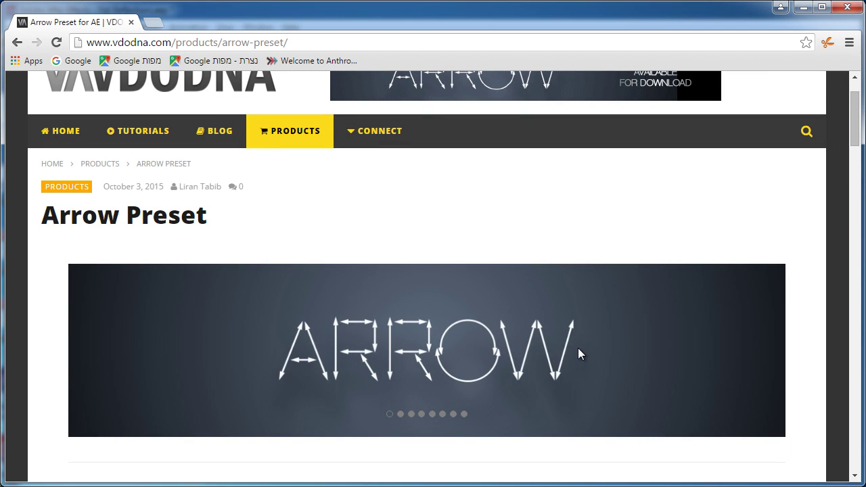
pyautogui.scroll(-10, 579, 350)
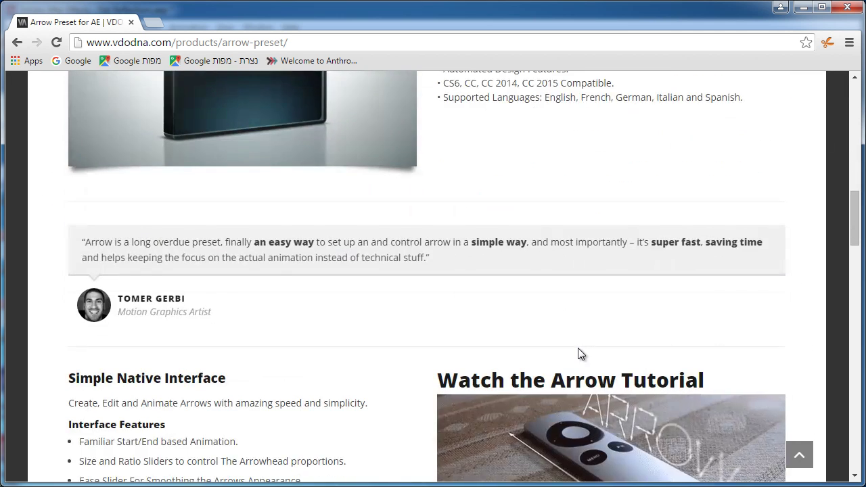
pyautogui.scroll(-10, 579, 349)
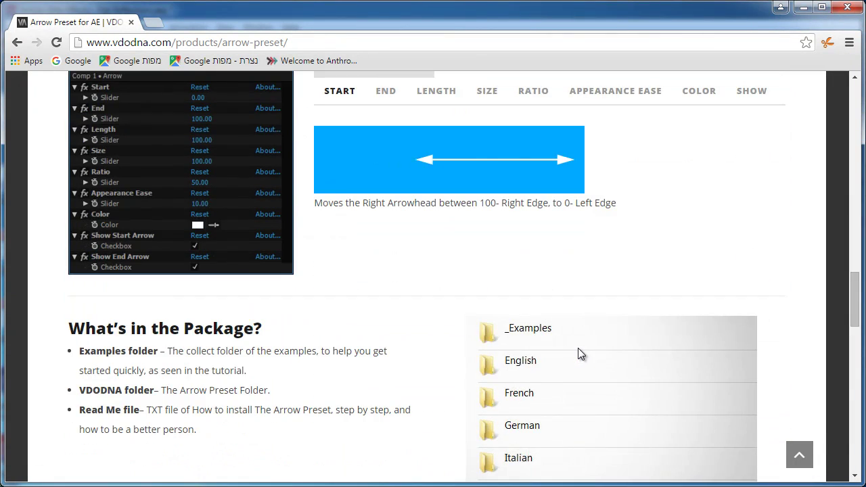
pyautogui.scroll(-12, 578, 350)
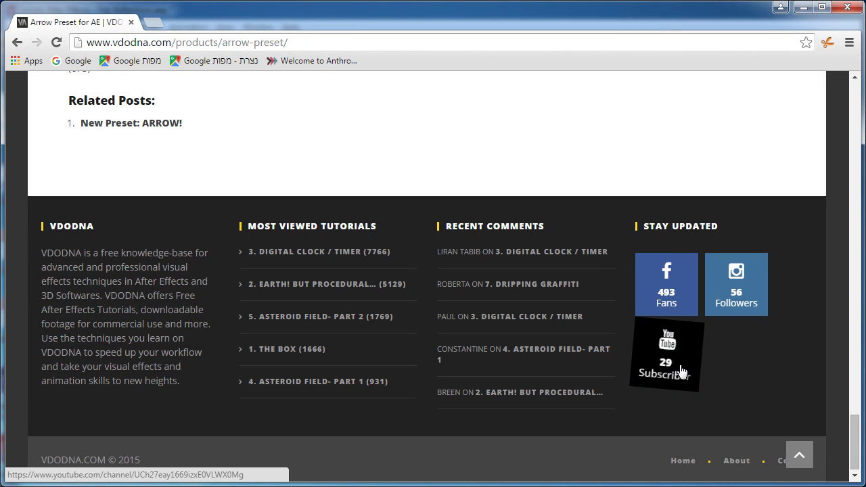
pyautogui.scroll(15, 680, 369)
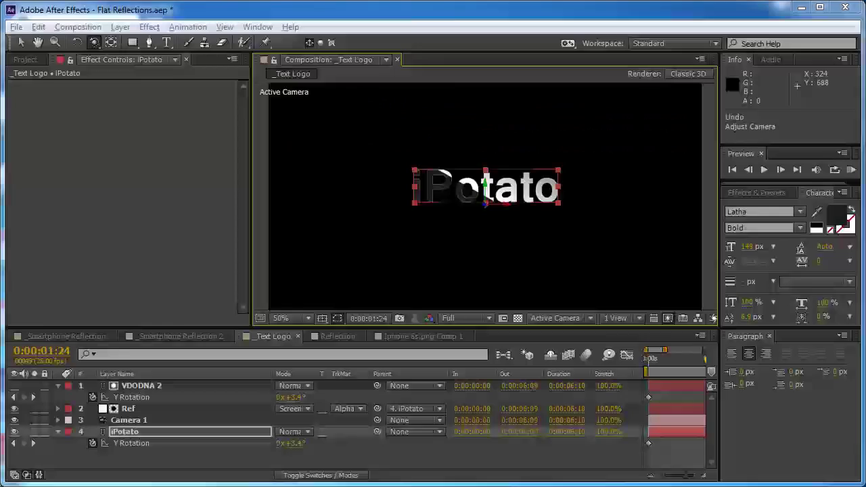
# Back in After Effects, orbit the camera around the iPotato text, and orbit around the phone in the _Smartphone Reflection composition
pyautogui.moveTo(439, 224); pyautogui.dragTo(438, 223)
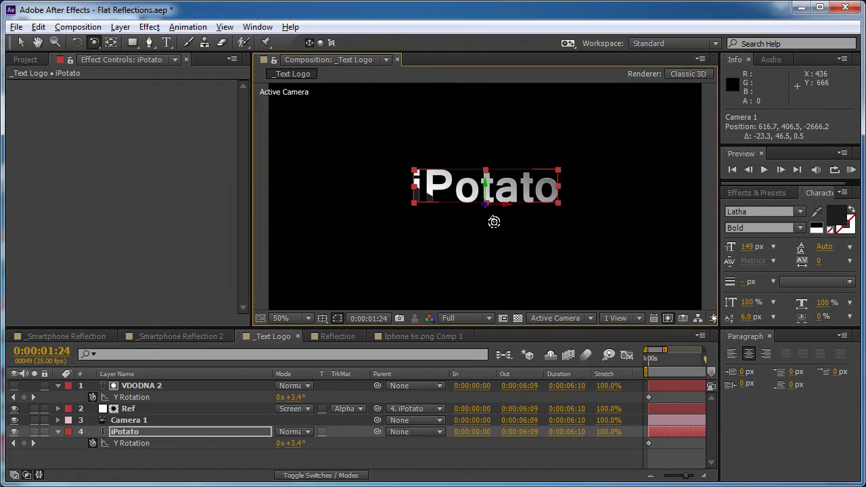
pyautogui.click(88, 336)
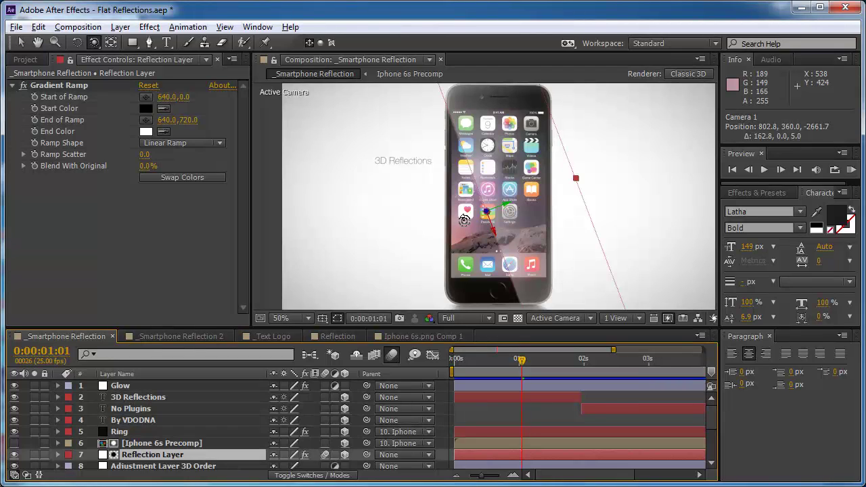
pyautogui.moveTo(478, 218)
pyautogui.mouseDown()
pyautogui.moveTo(489, 215)
pyautogui.moveTo(480, 221)
pyautogui.mouseUp()
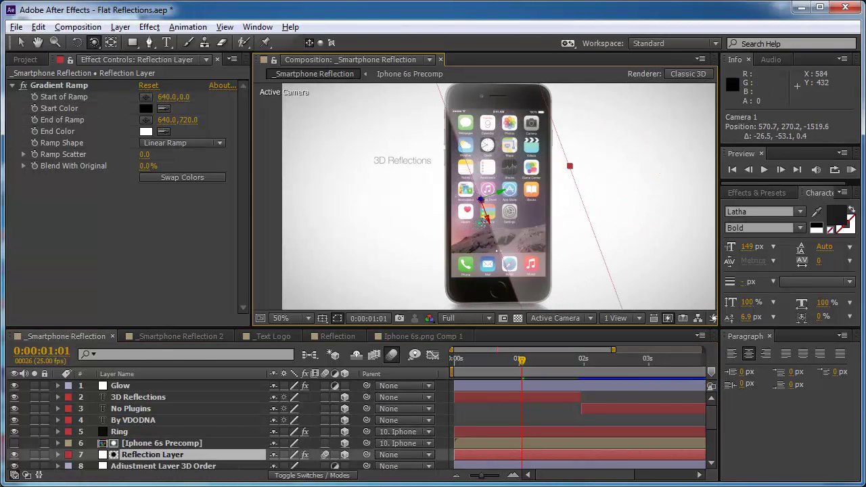